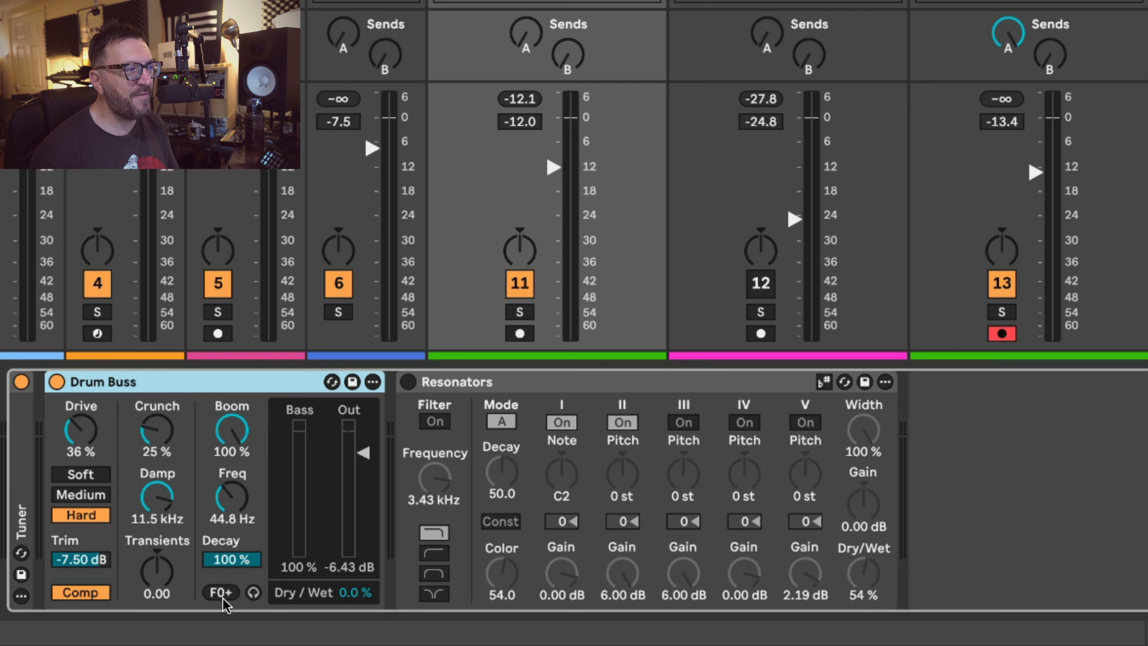
Step: Start playback and raise the Drum Buss Dry/Wet to 99%
key("space")
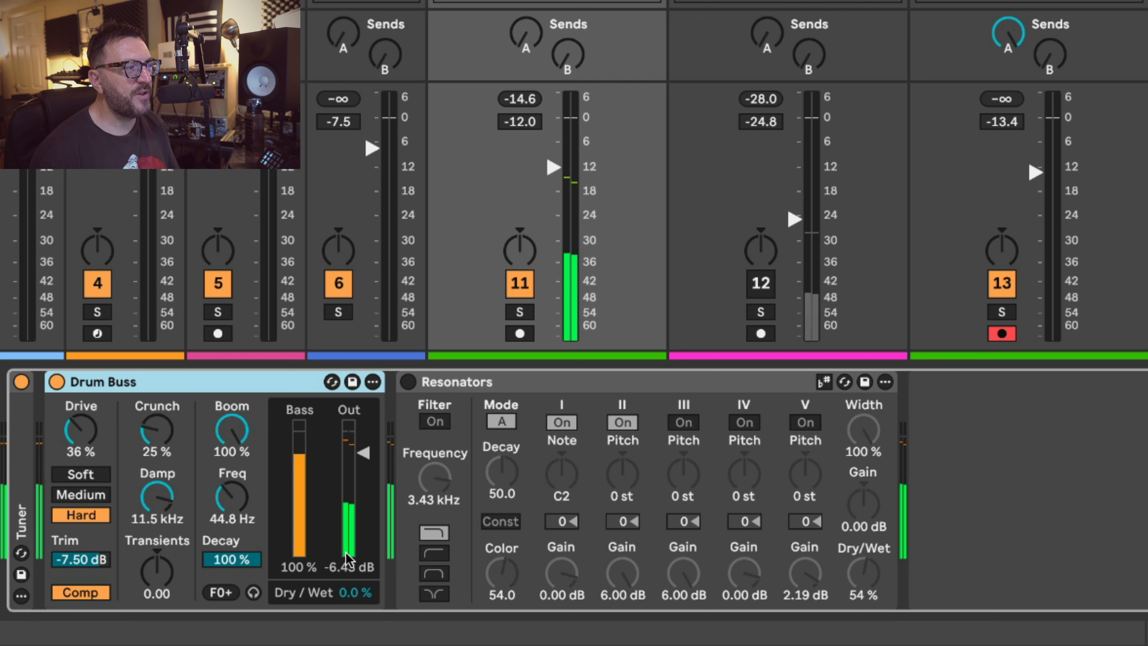
left_click(355, 592)
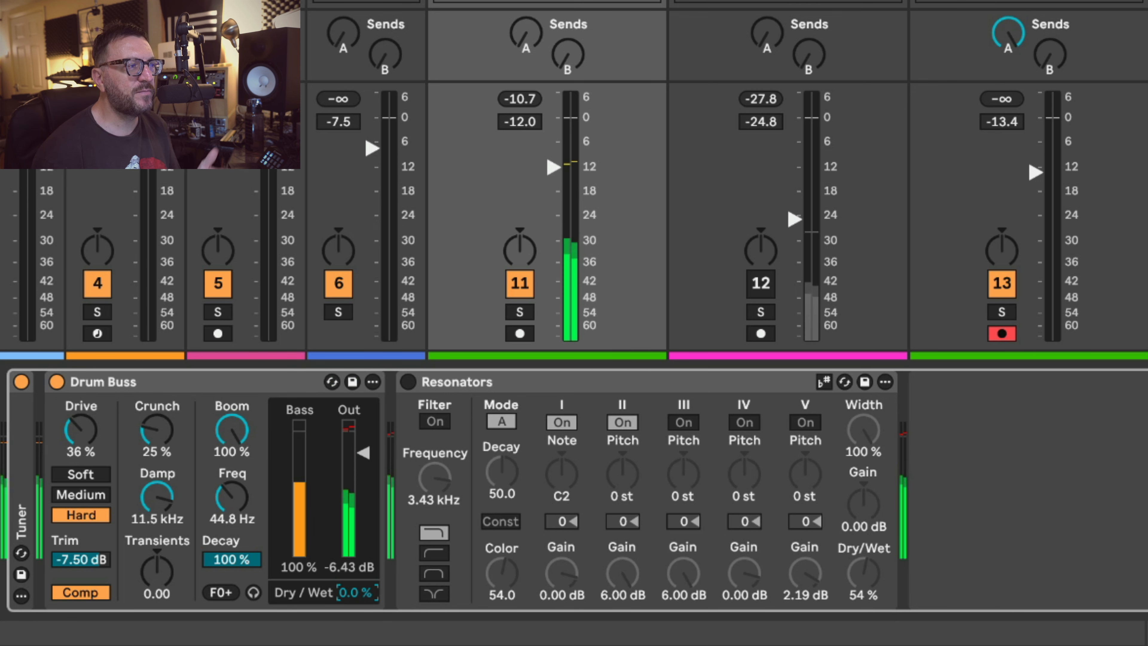
mouse_move(354, 593)
left_mouse_down()
mouse_move(355, 507)
mouse_move(359, 607)
left_mouse_up()
Step: Audition the Drum Buss Boom effect in isolation briefly, and lower the Drum Buss output to -9.07 dB
left_click(254, 592)
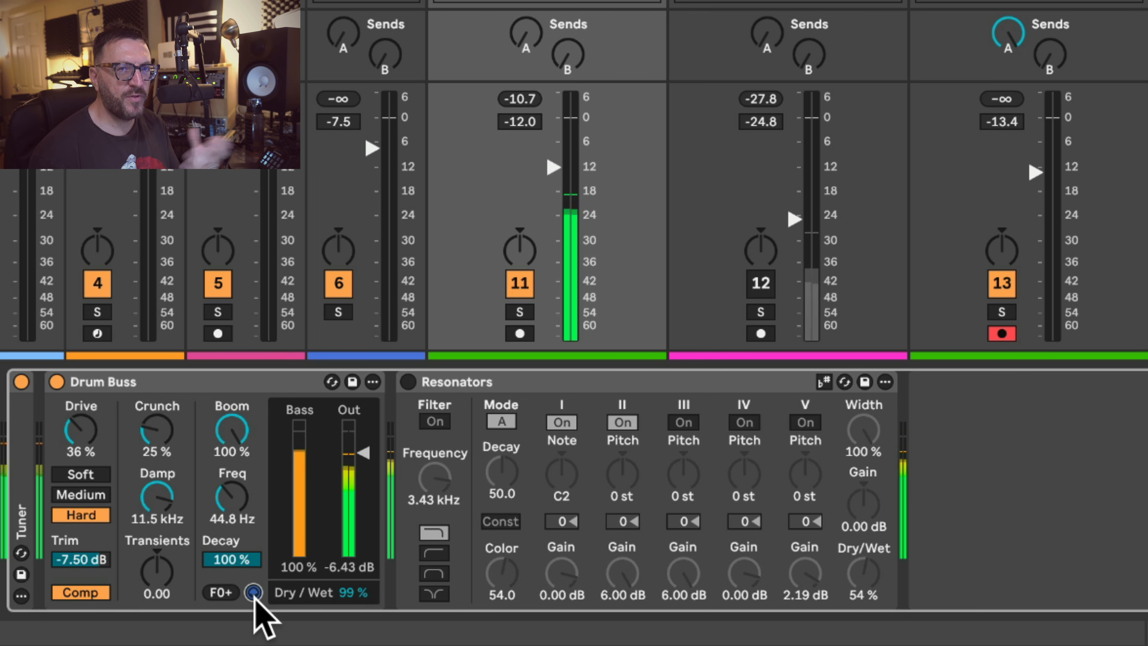
left_click(254, 593)
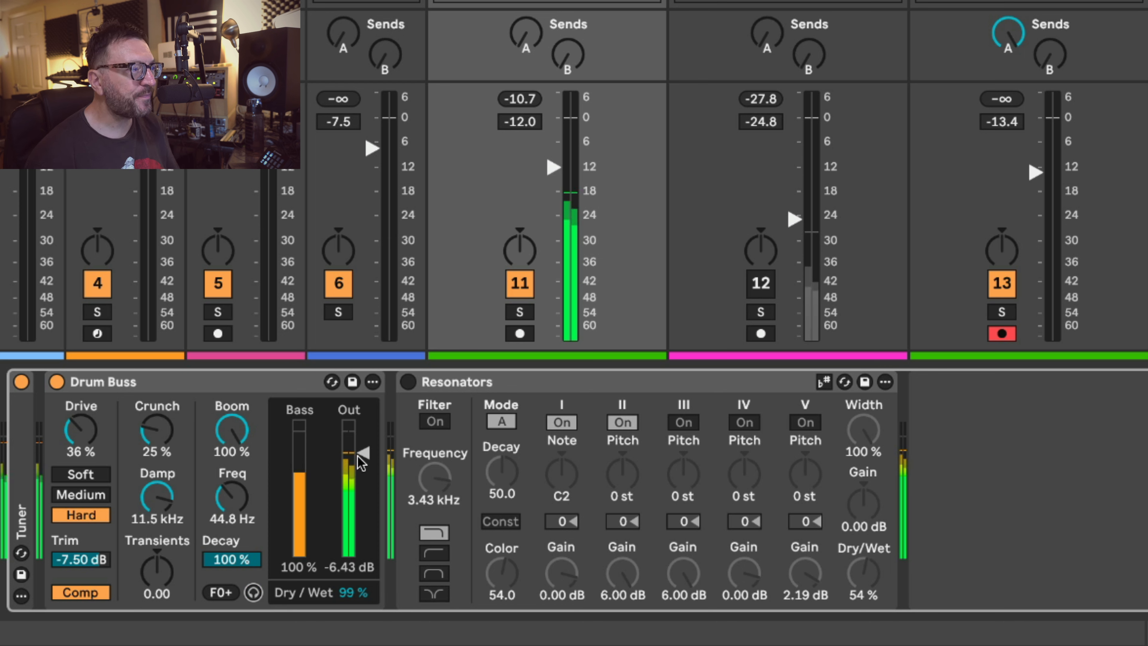
left_click_drag(363, 453, 362, 461)
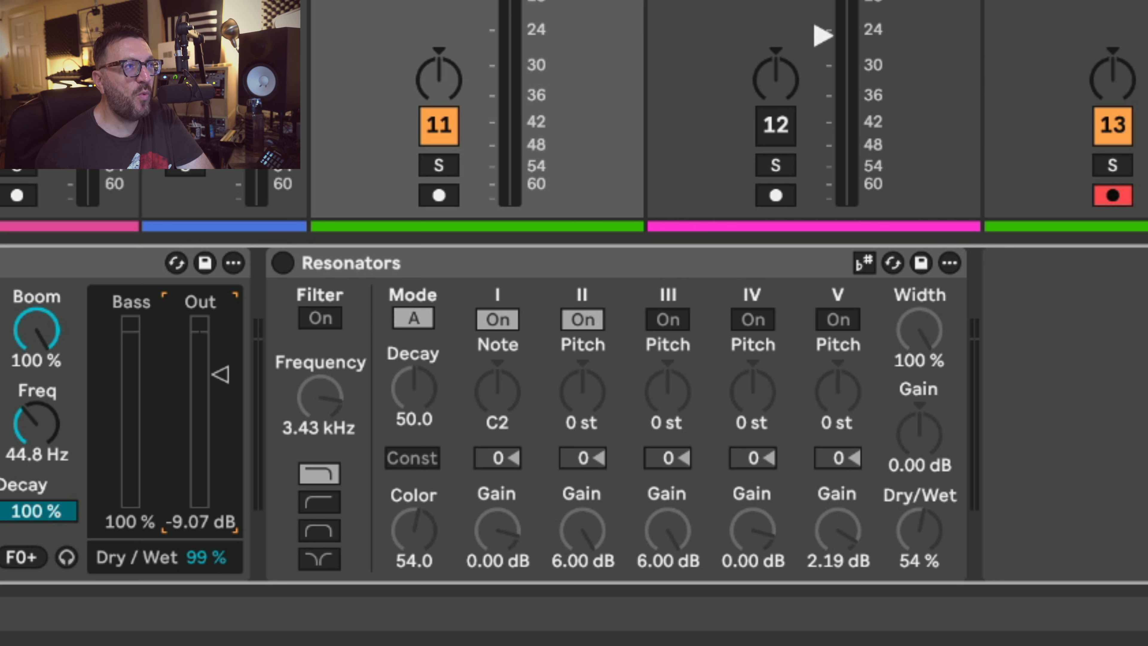
Step: Turn on scale awareness for the Resonators device and view the scale settings of the clip on track 11
left_click(741, 262)
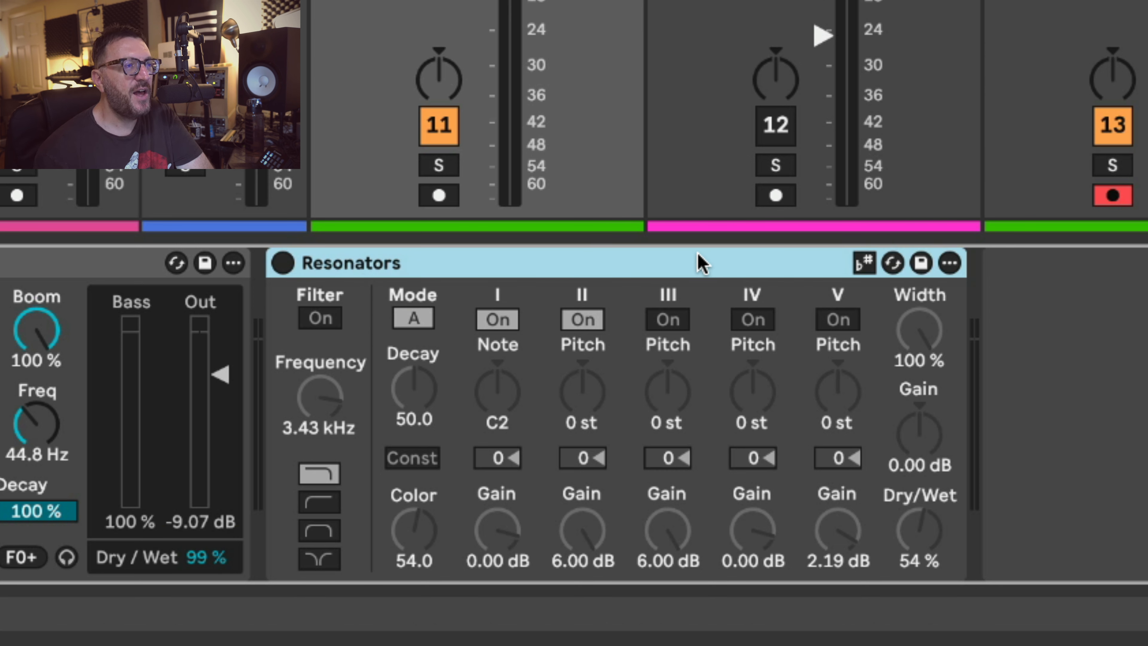
left_click(865, 264)
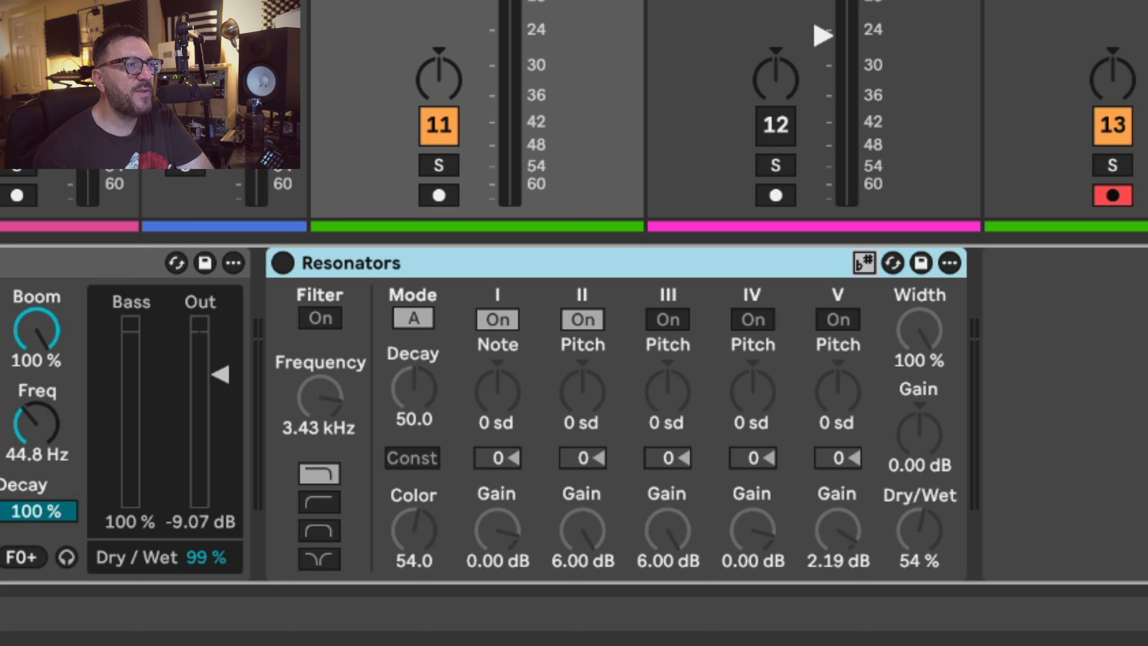
double_click(477, 1)
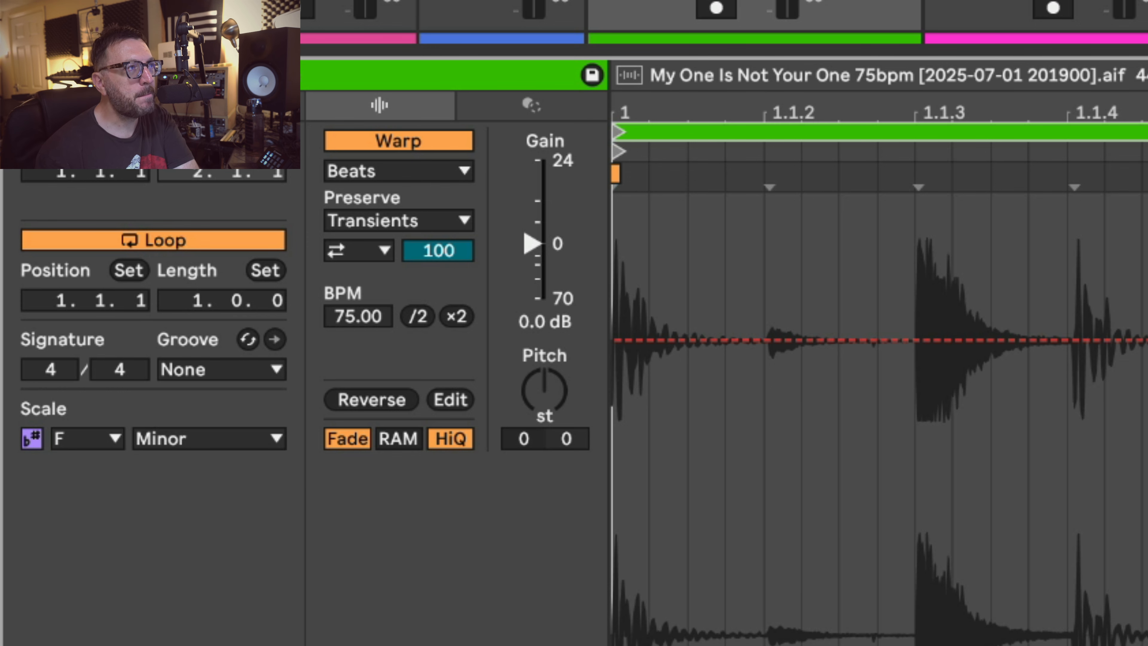
key("shift+Tab")
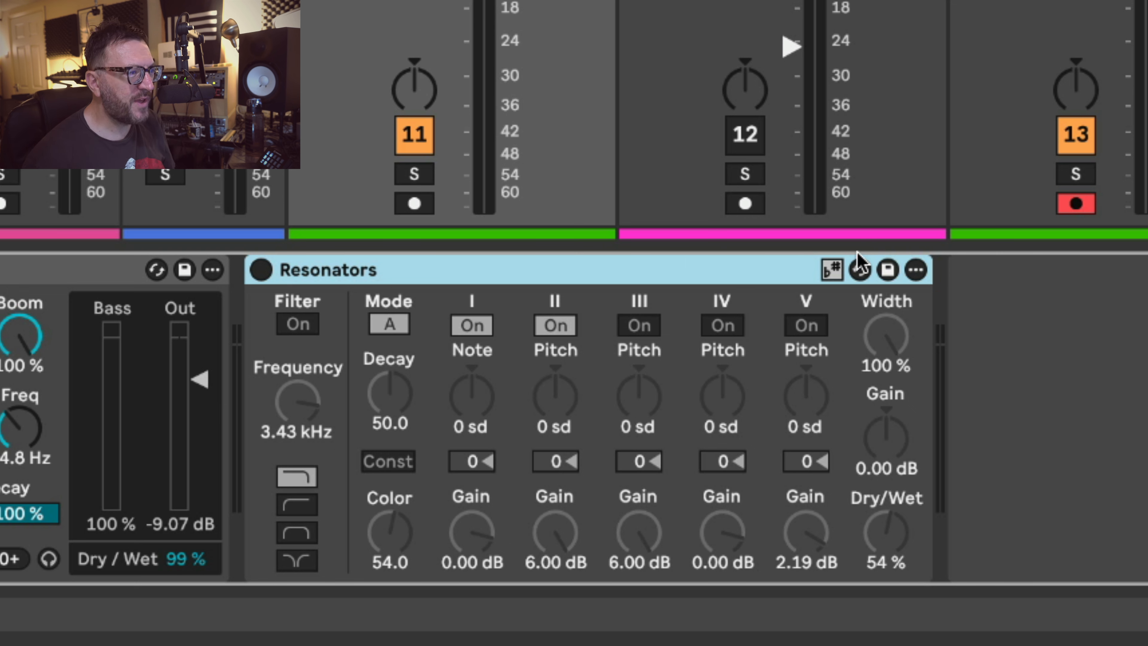
Step: Turn off scale awareness in Resonators and activate the device
left_click(832, 270)
left_click(261, 270)
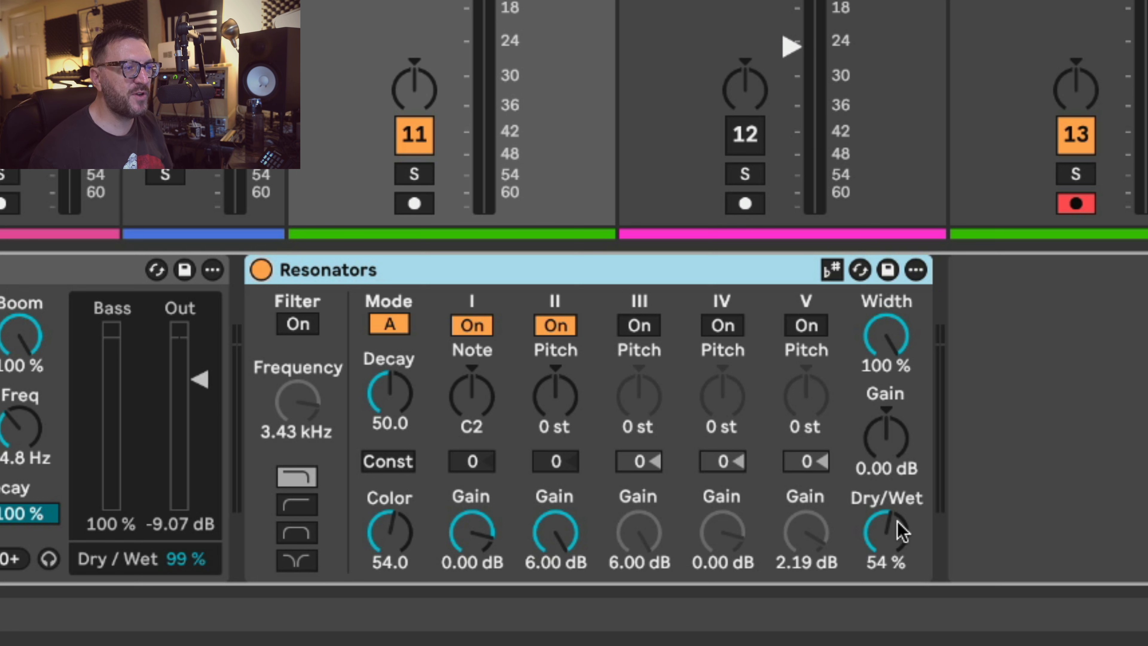
Step: Set the Drum Buss Dry/Wet to 0.0%, and bring the Resonators Dry/Wet down to 0.8% and back up to 51%
left_click_drag(889, 523, 889, 566)
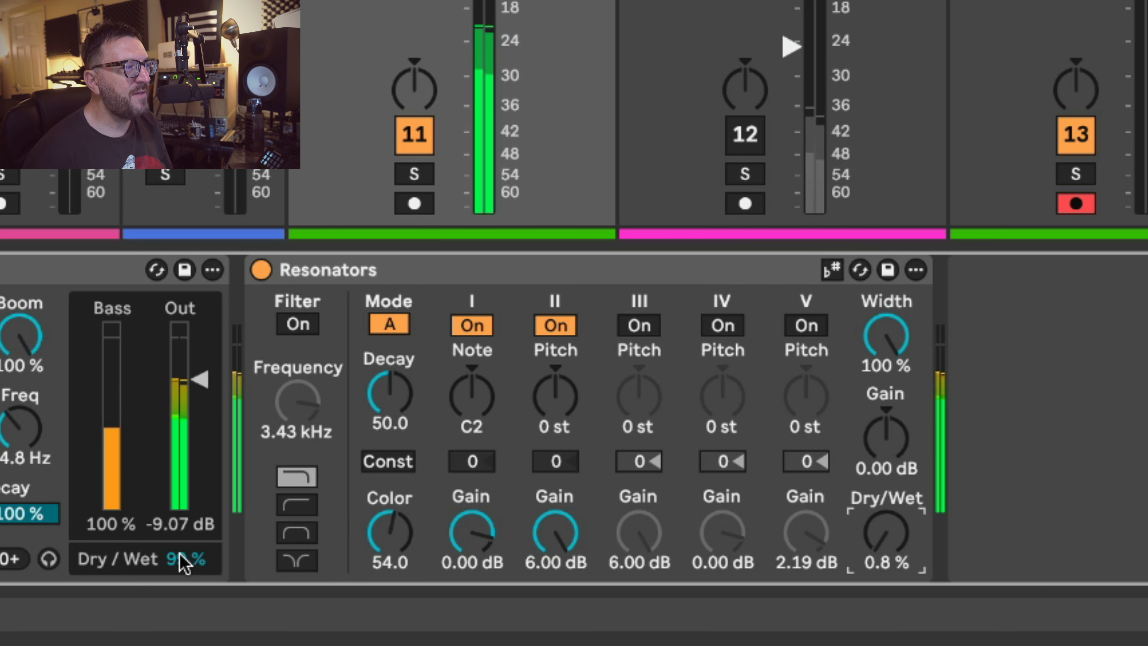
left_click_drag(186, 559, 185, 613)
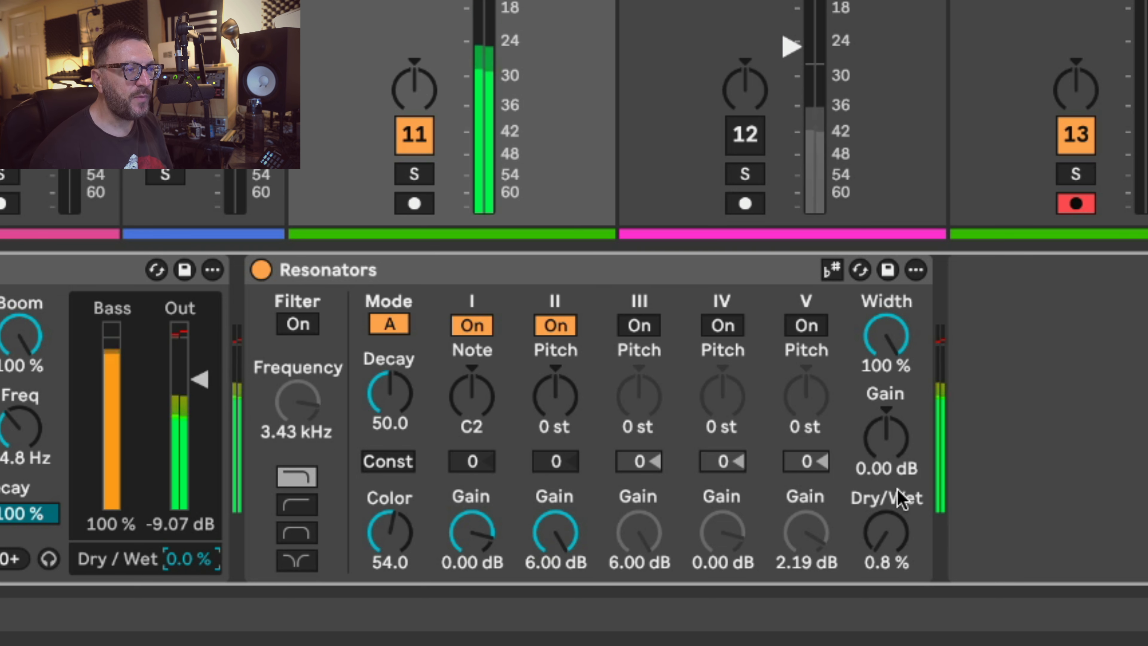
left_click(885, 533)
left_click_drag(886, 533, 886, 482)
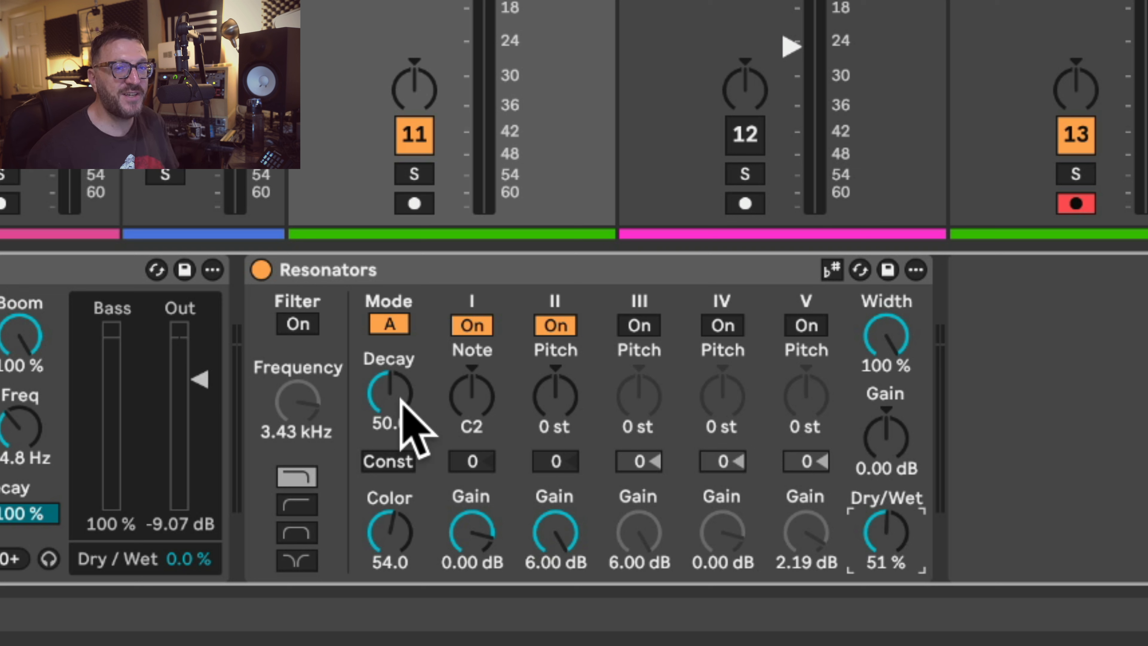
Step: Lower the Resonators Decay to 1.59, and raise it again to 51.6
left_click_drag(400, 399, 400, 479)
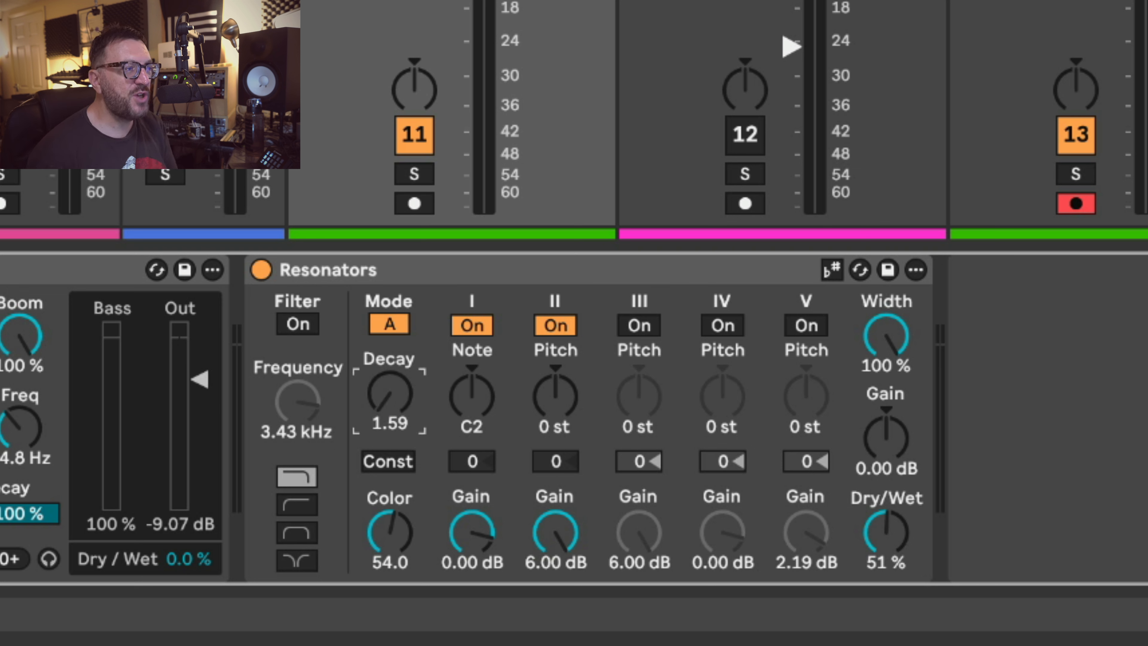
left_click_drag(390, 398, 390, 352)
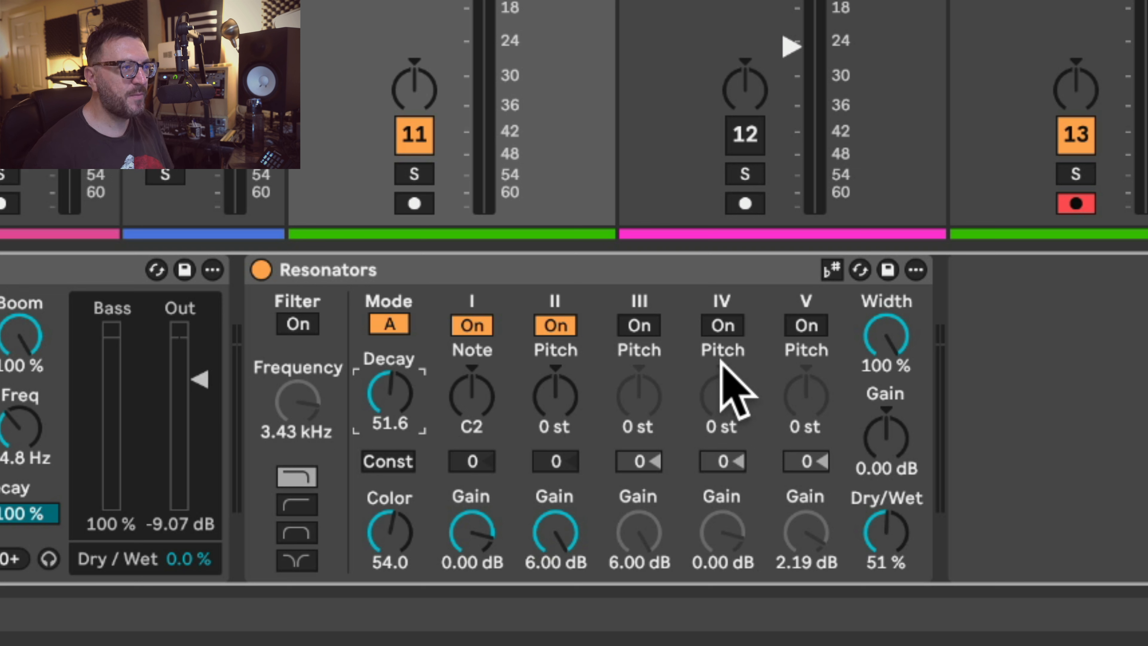
Step: Toggle Resonators scale awareness on and off, and shift resonator II's pitch to +9 st and back down to +1 st
left_click(832, 276)
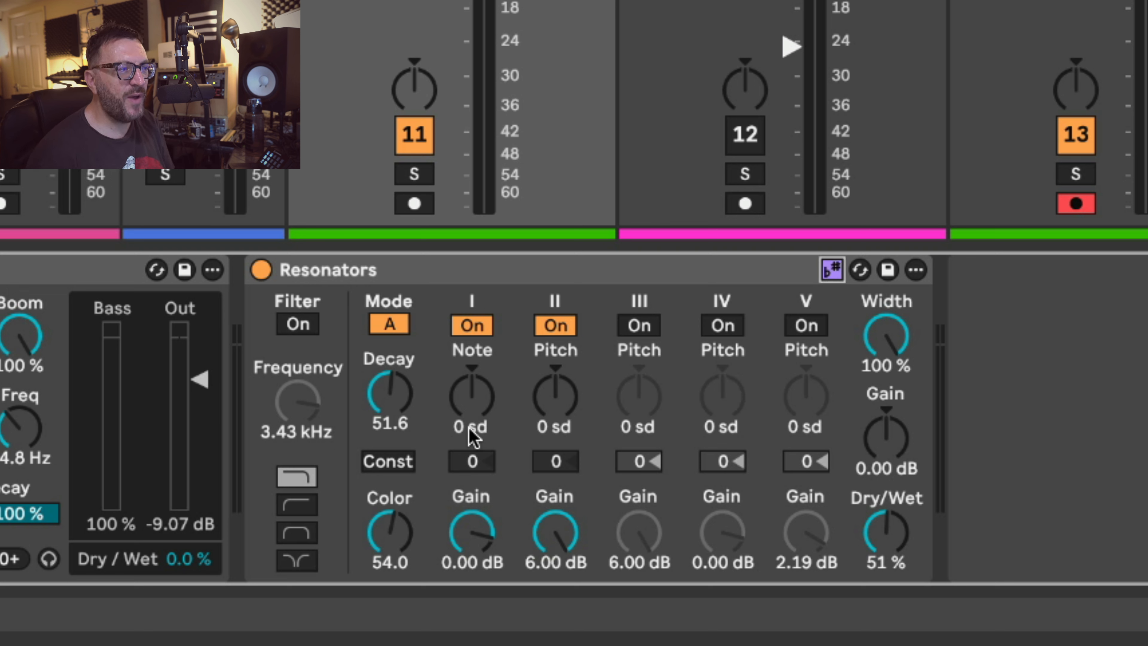
left_click(831, 271)
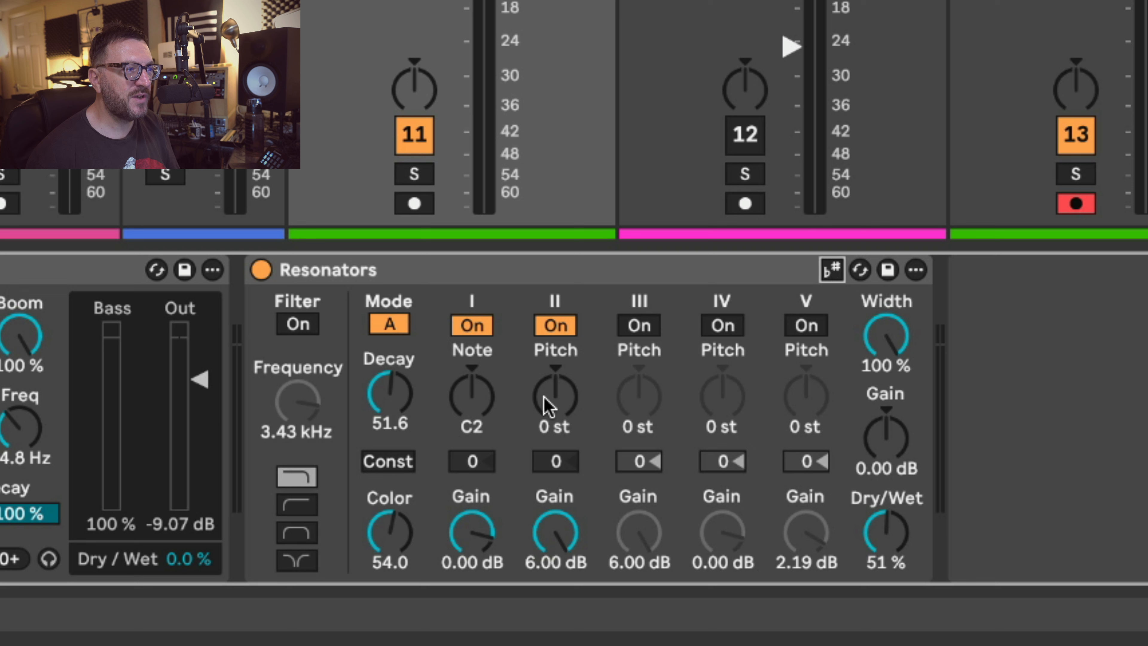
left_click(554, 396)
left_click_drag(555, 397, 555, 392)
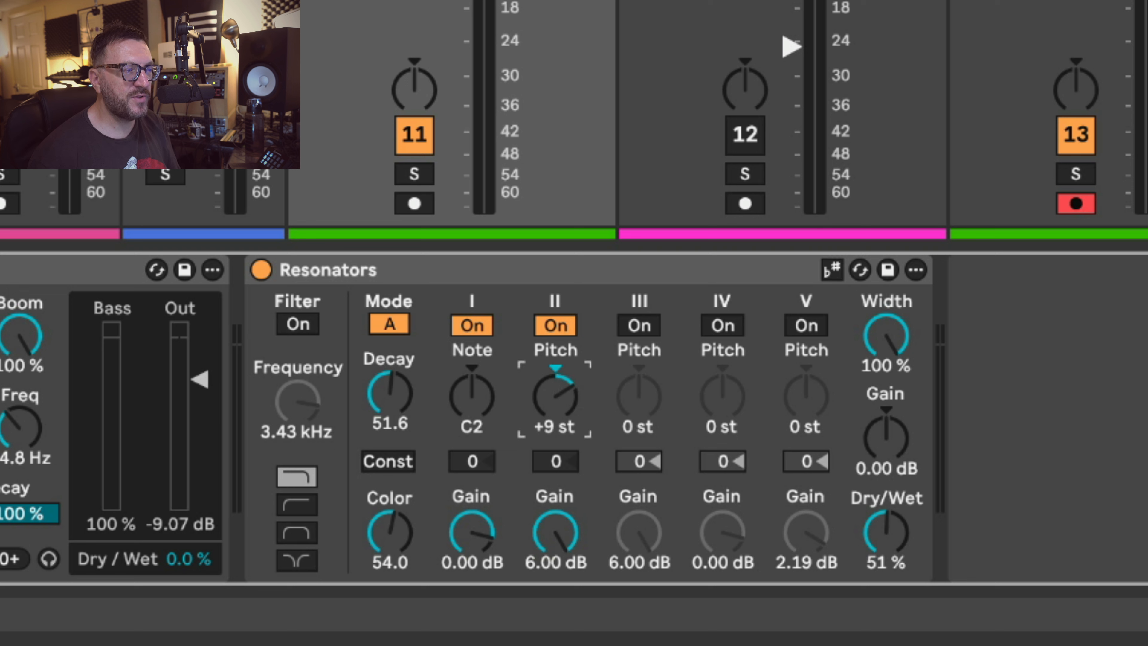
left_click_drag(556, 396, 556, 411)
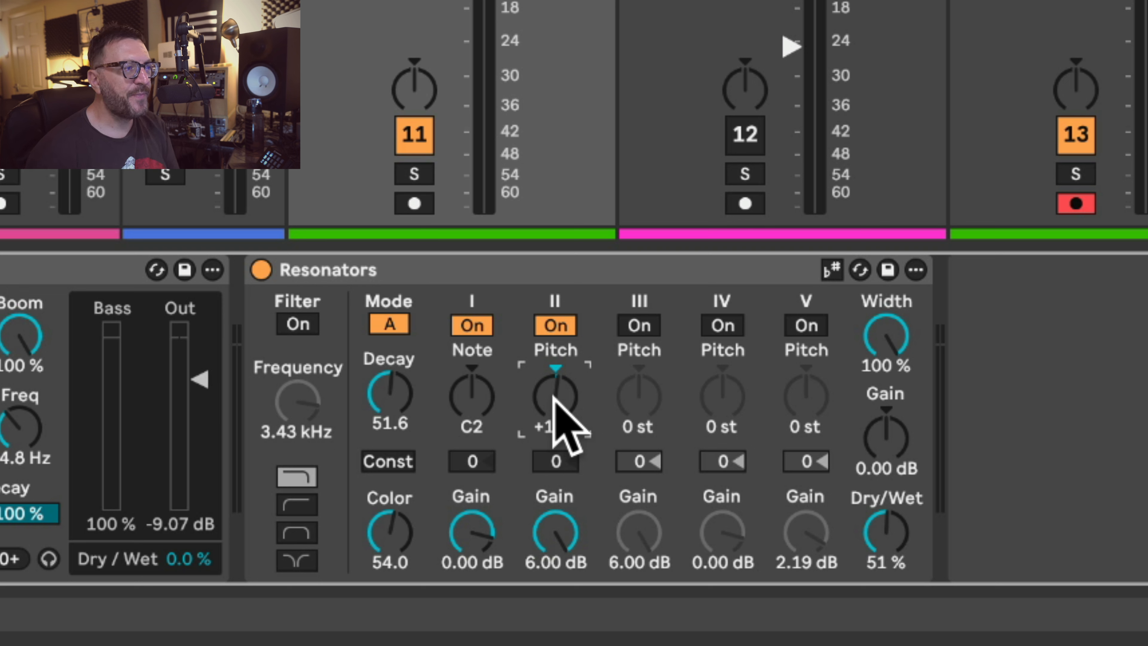
Step: Turn on scale awareness in Resonators and switch off resonator II
left_click(832, 271)
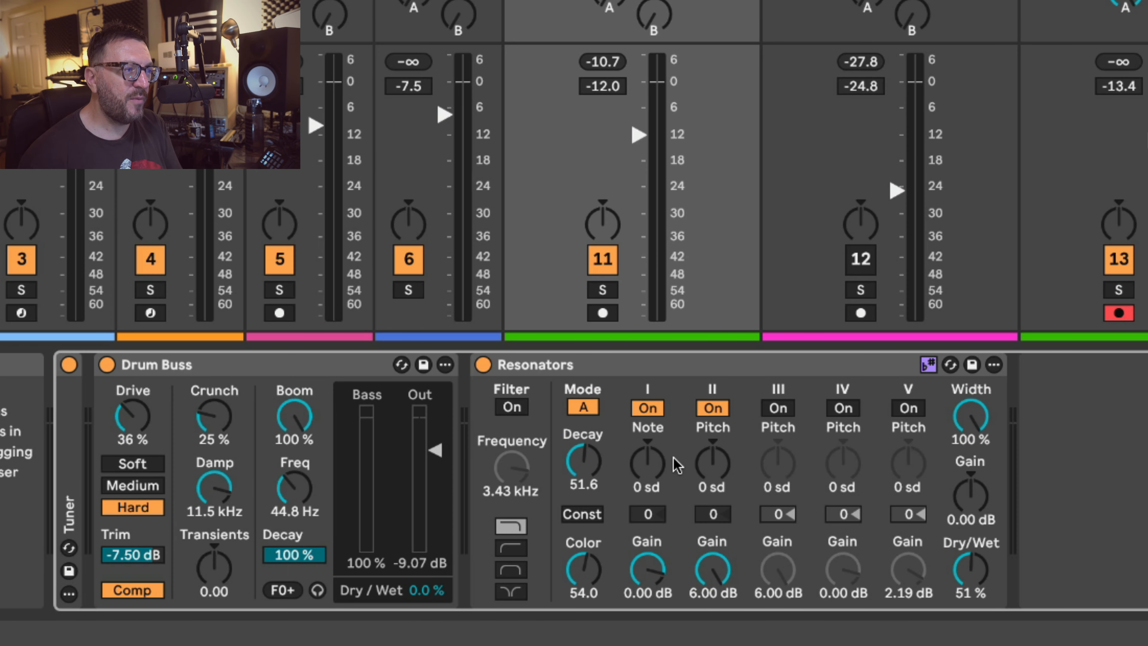
left_click(706, 408)
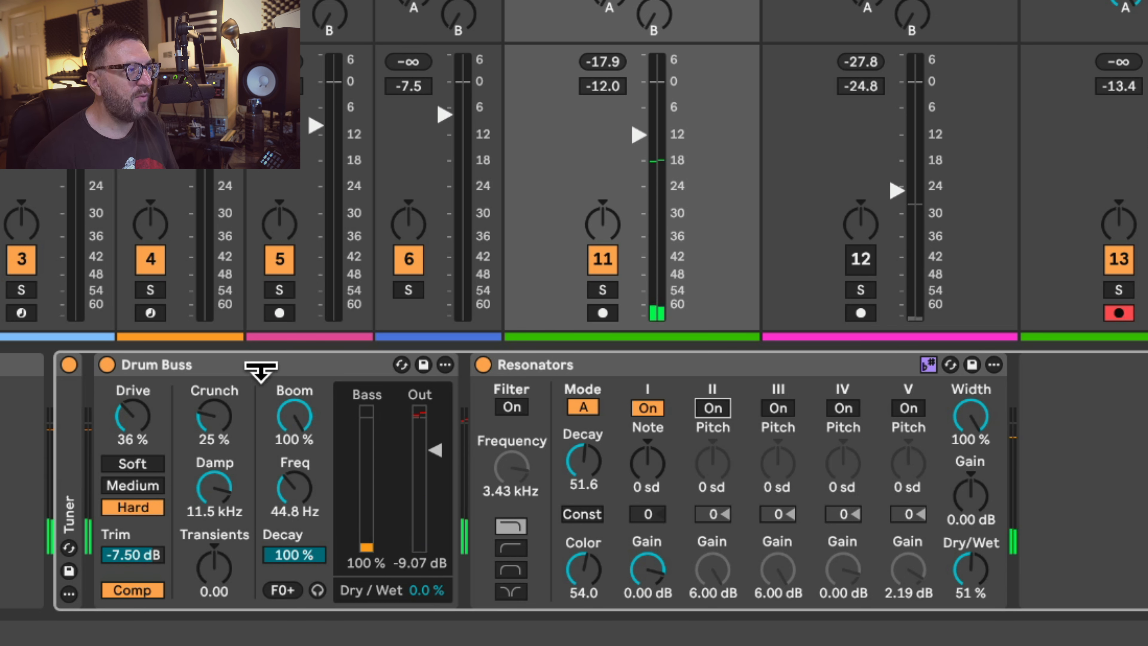
Step: Move the Tuner to the end of the device chain, after Resonators, and unfold it
left_click(75, 422)
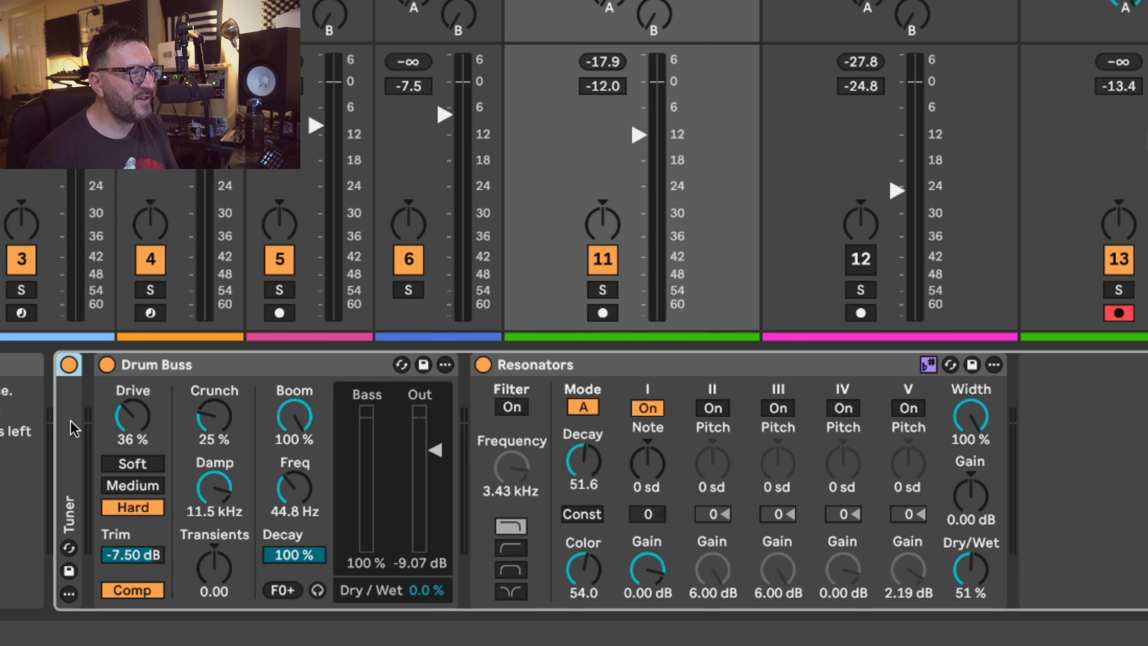
left_click_drag(72, 425, 1075, 425)
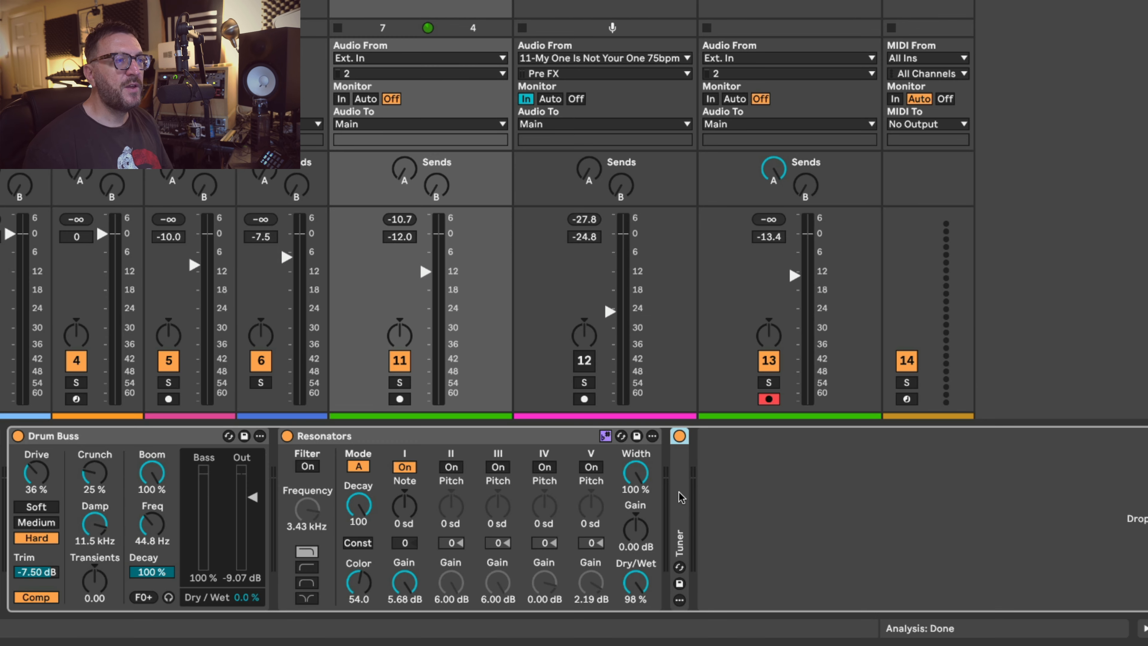
double_click(681, 497)
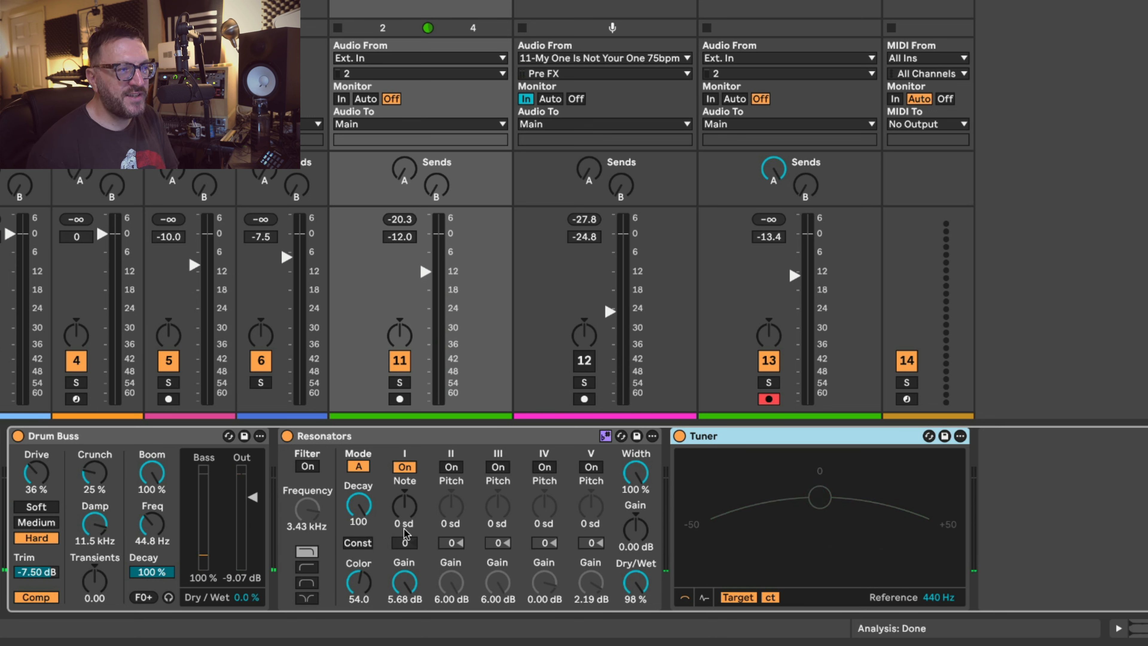
Step: Turn off scale awareness in Resonators and raise resonator I's note to C#2
left_click(606, 436)
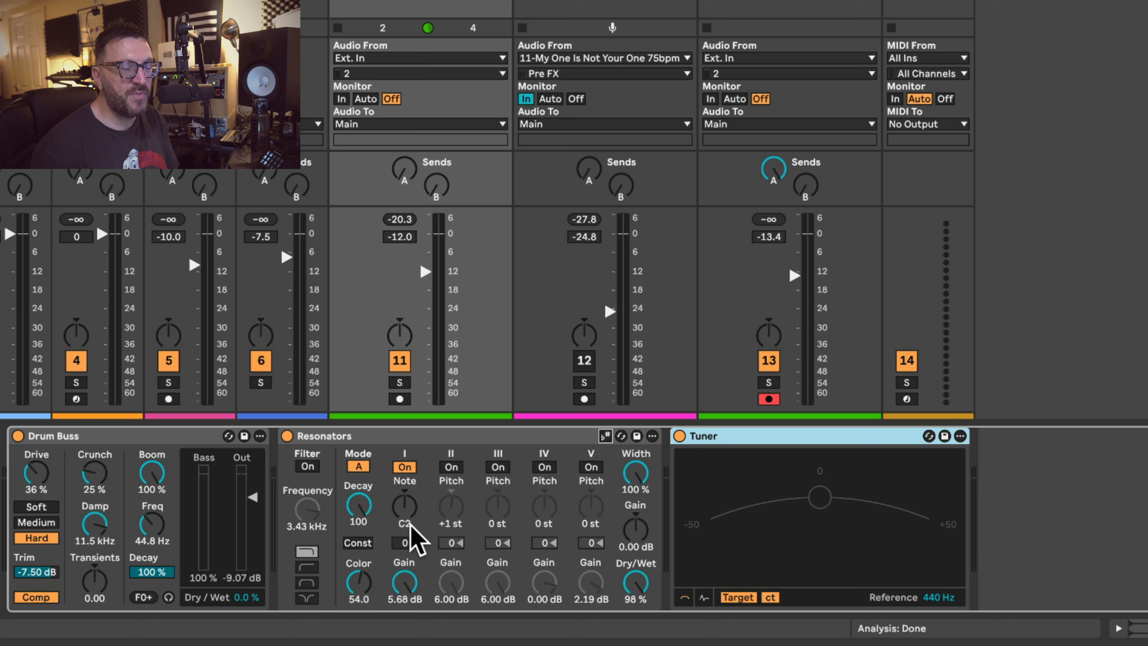
left_click_drag(409, 502, 409, 488)
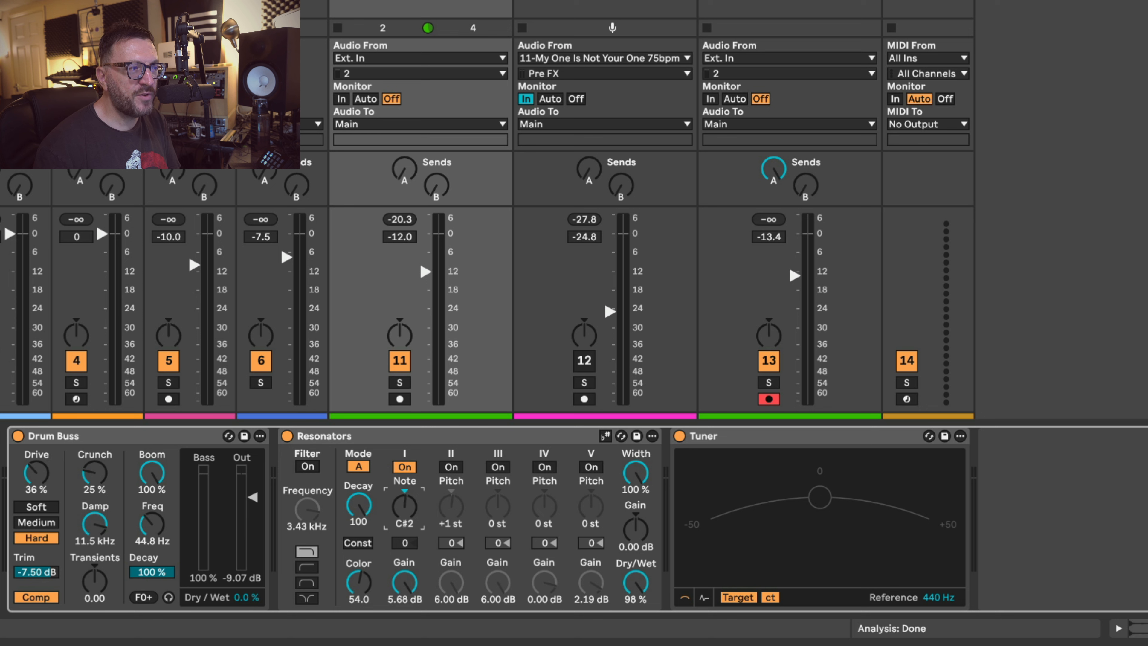
Step: Turn scale awareness back on and sweep resonator I's note down through the scale degrees to -8 sd and back to 0 sd
left_click(605, 436)
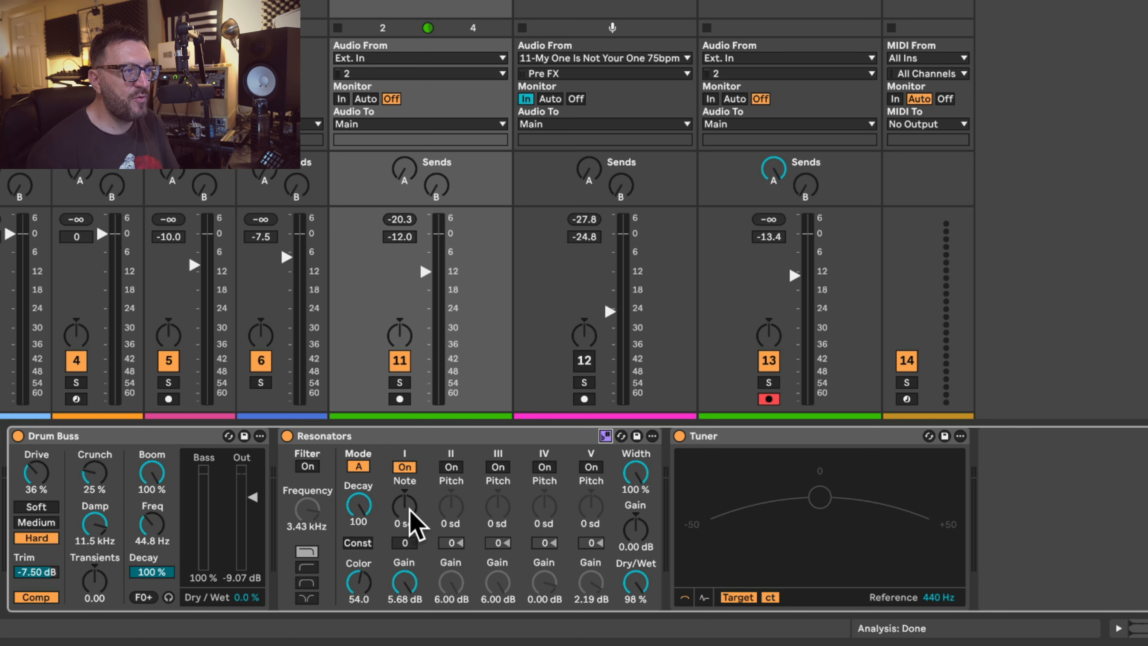
left_click_drag(409, 520, 409, 536)
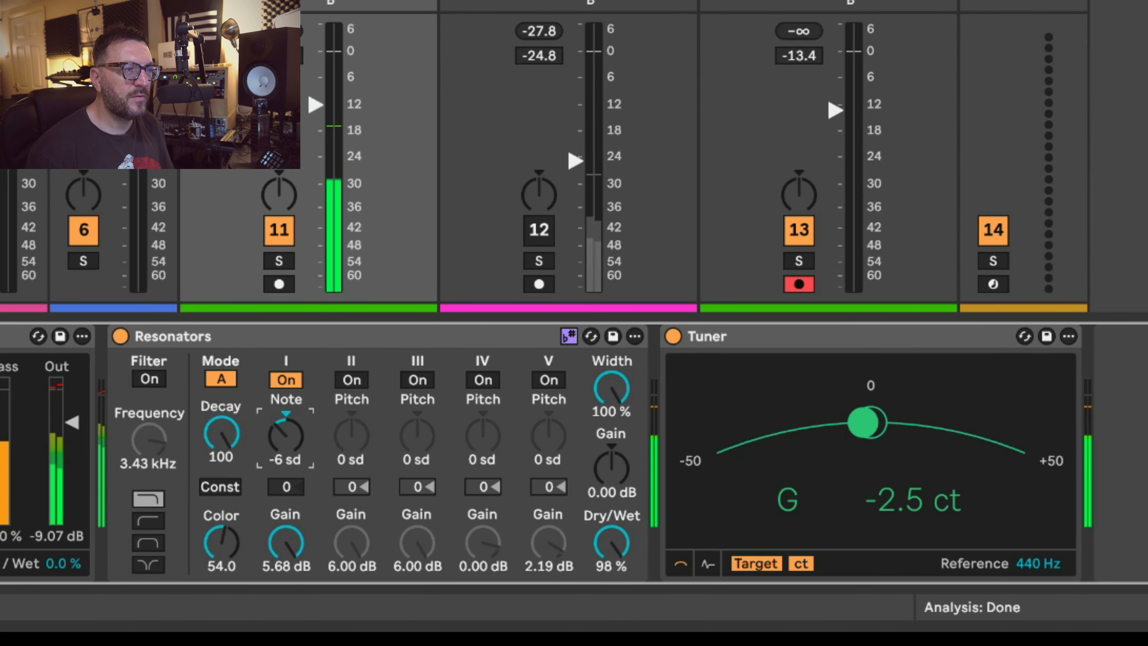
left_click_drag(286, 437, 286, 446)
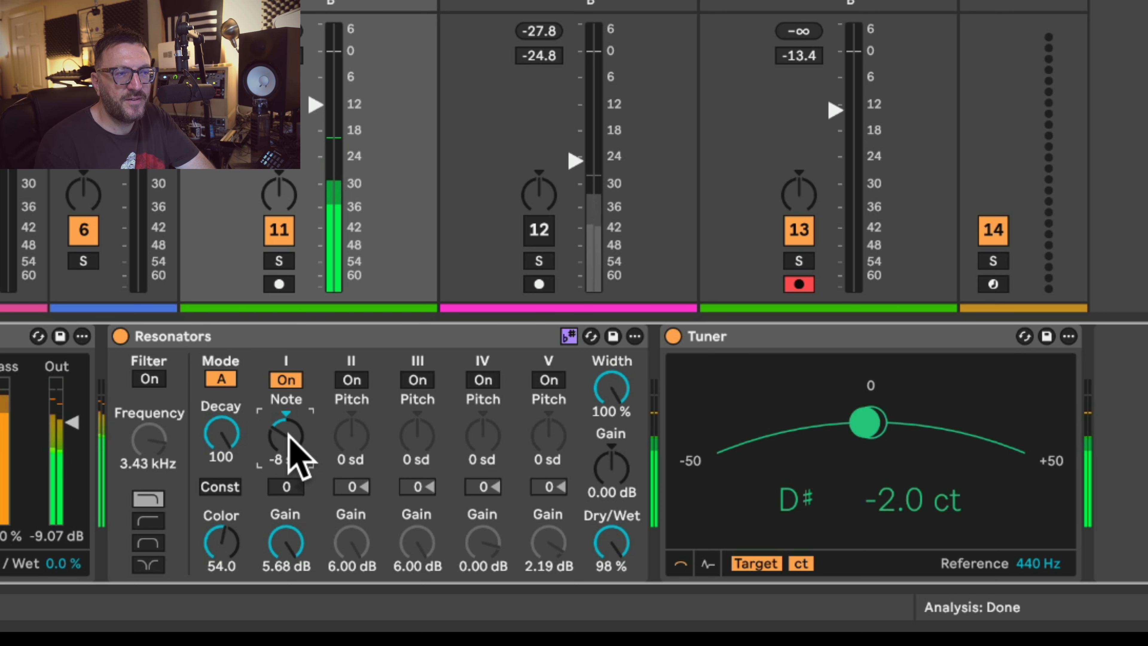
scroll(290, 435, "up", 2)
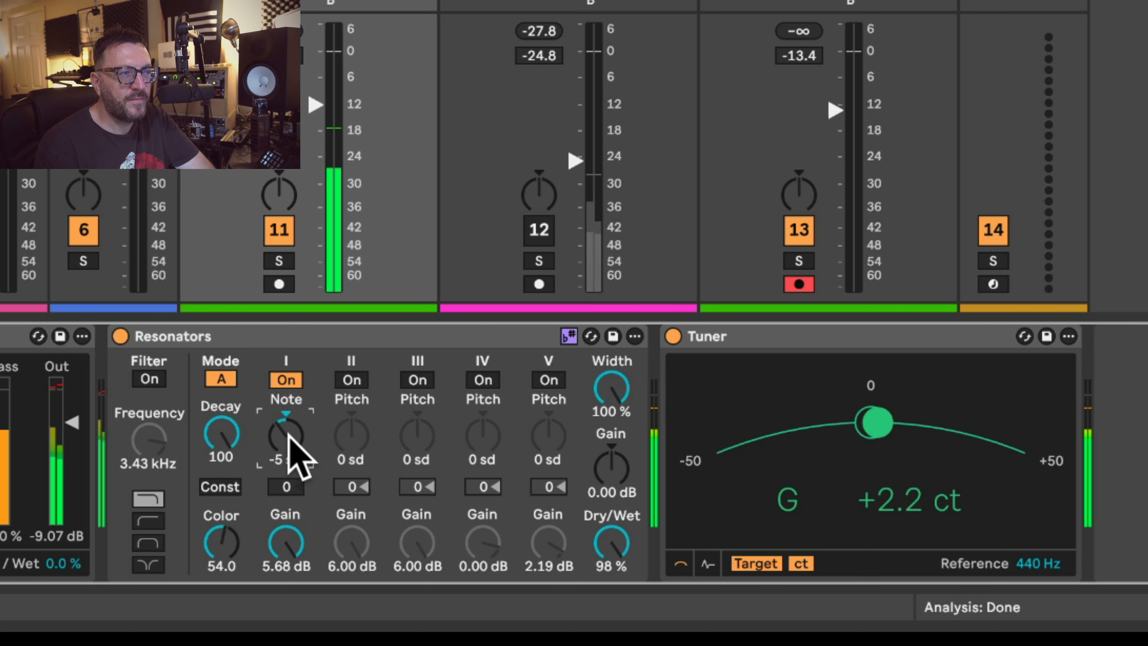
scroll(290, 435, "up", 4)
scroll(289, 435, "up", 2)
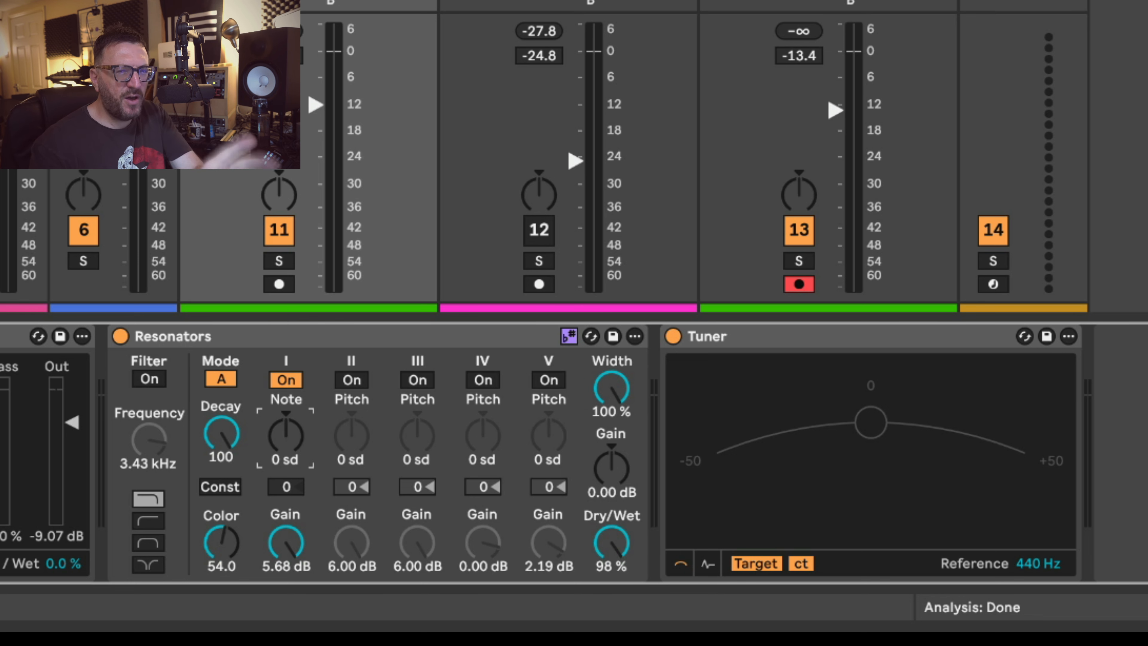
Step: Turn on resonator II and set its pitch to +4 sd
left_click(357, 380)
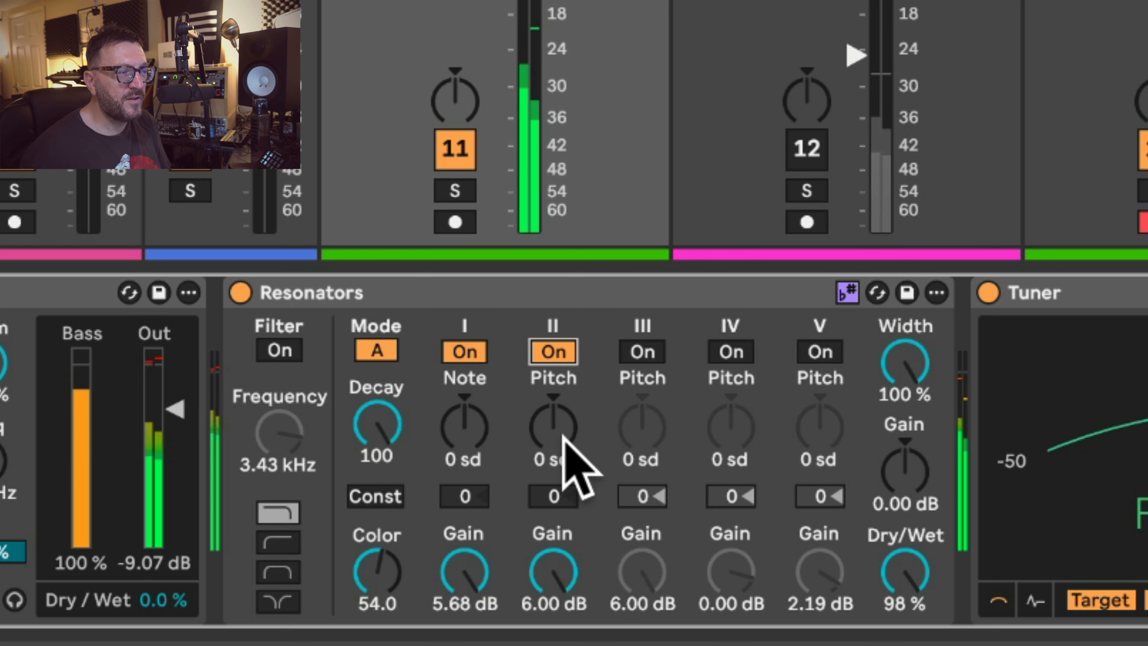
left_click(562, 438)
left_click_drag(562, 438, 562, 410)
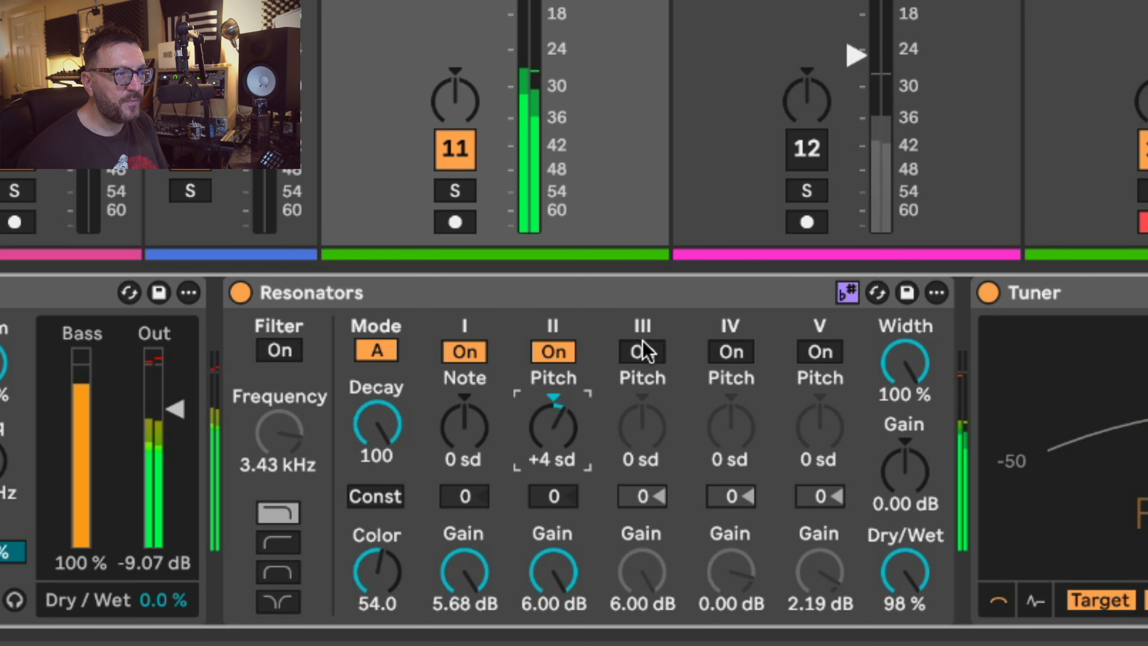
Step: Turn on resonator III and set its pitch to +8 sd
left_click(644, 349)
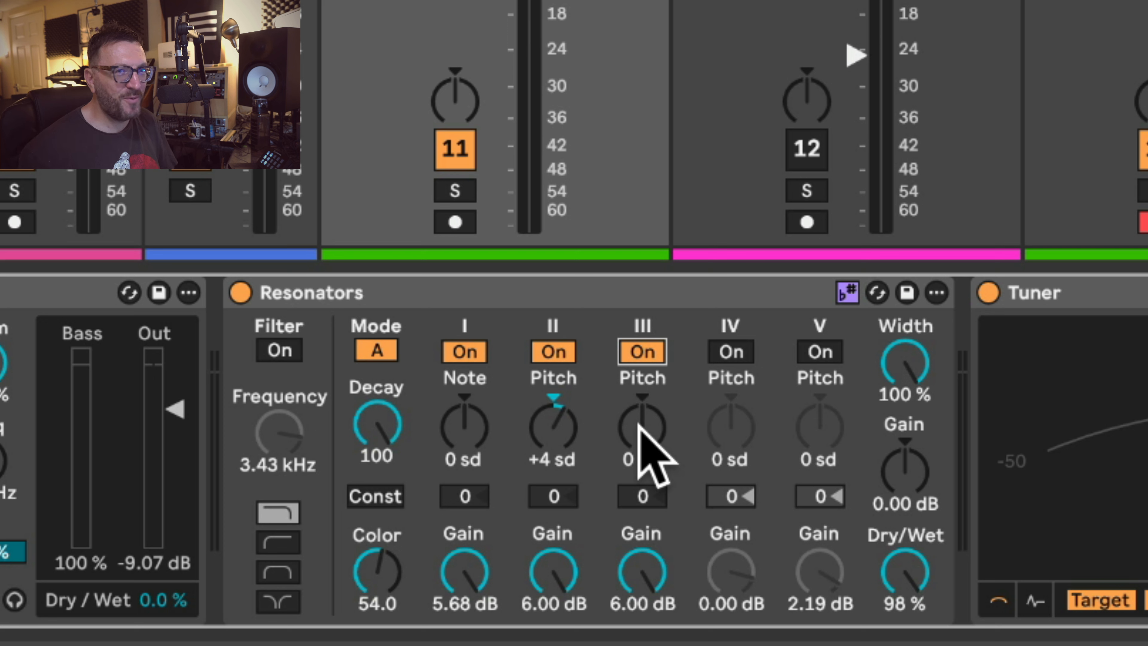
mouse_move(639, 427)
left_mouse_down()
mouse_move(639, 398)
mouse_move(637, 425)
left_mouse_up()
Step: Turn on resonators IV and V, setting IV's pitch to -9 sd and V's pitch to +8 sd
left_click(730, 351)
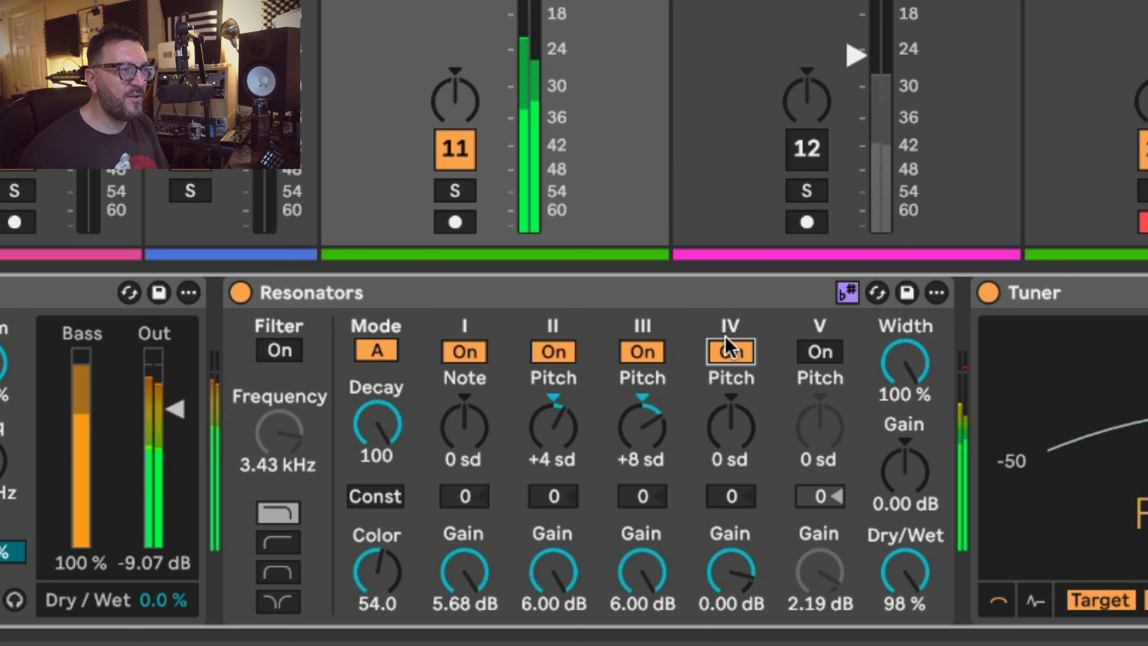
mouse_move(730, 423)
left_mouse_down()
mouse_move(731, 455)
mouse_move(729, 409)
left_mouse_up()
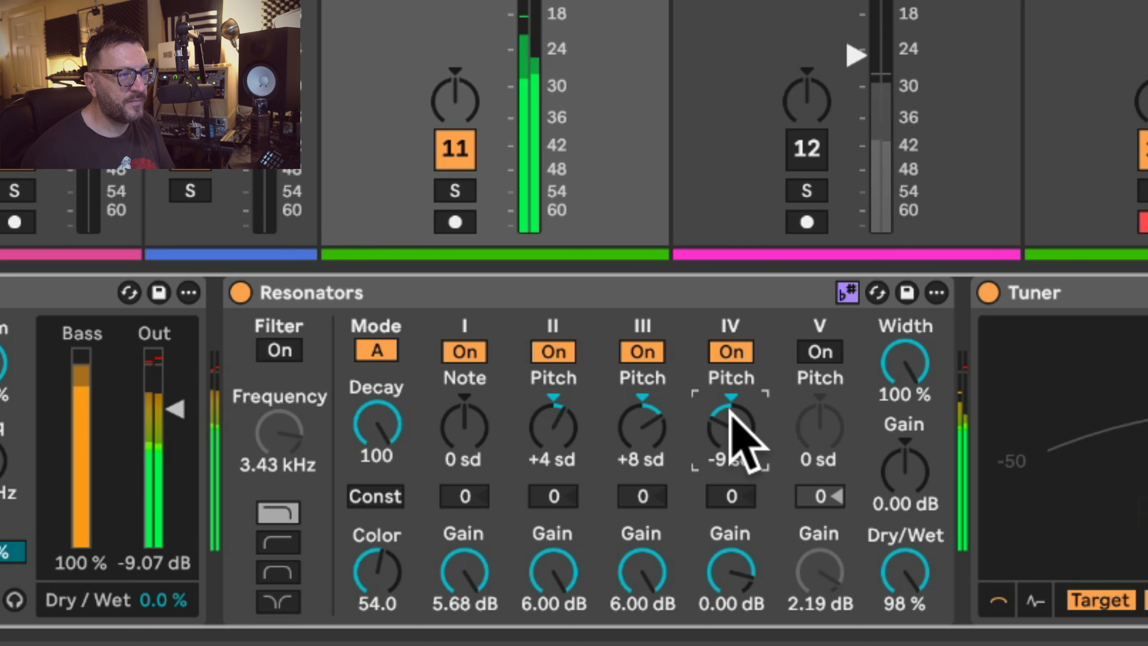
left_click(826, 352)
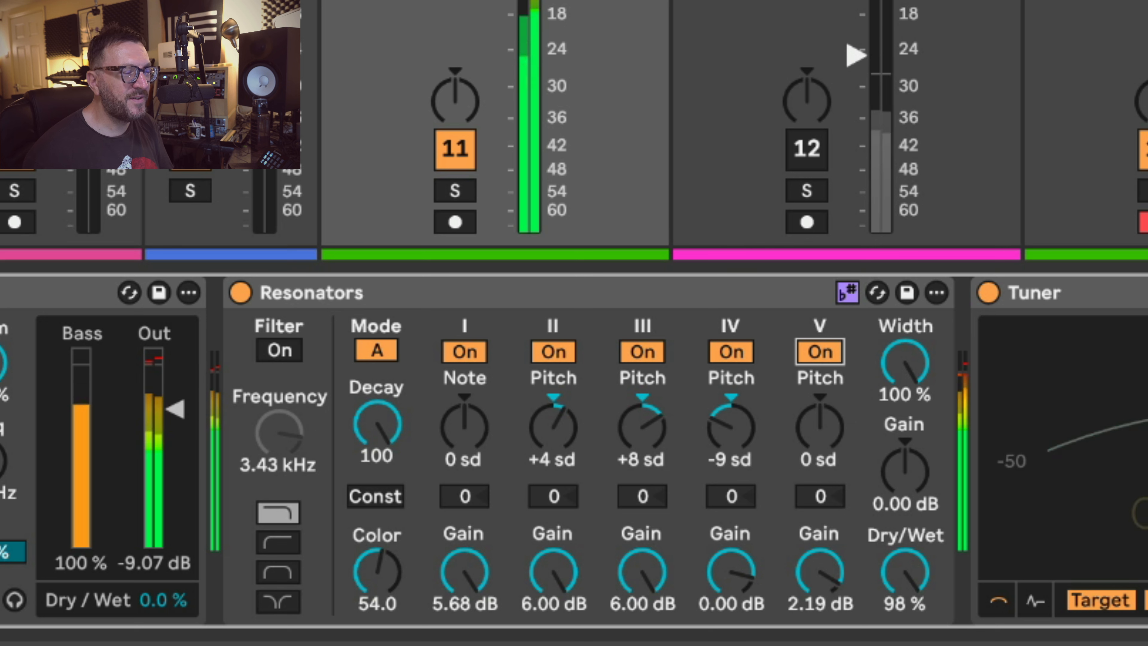
left_click_drag(820, 426, 820, 407)
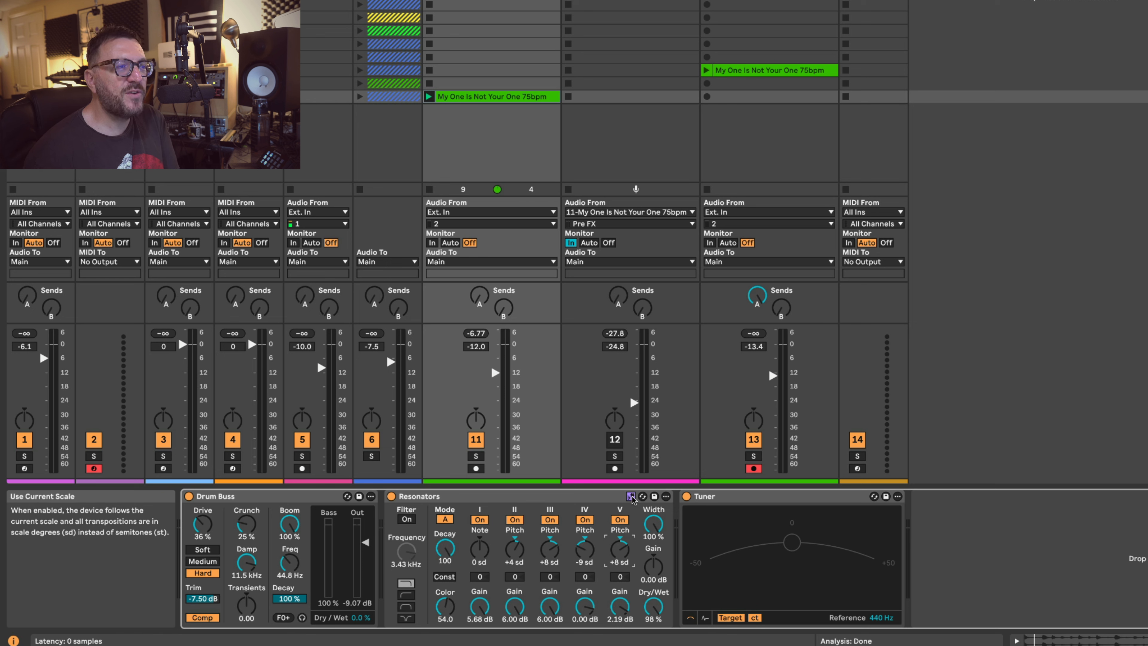
Step: Move track 11's drum clip up to scene 11, duplicate it, and colour the copy Flamingo pink
left_click(481, 99)
left_click_drag(480, 97, 492, 33)
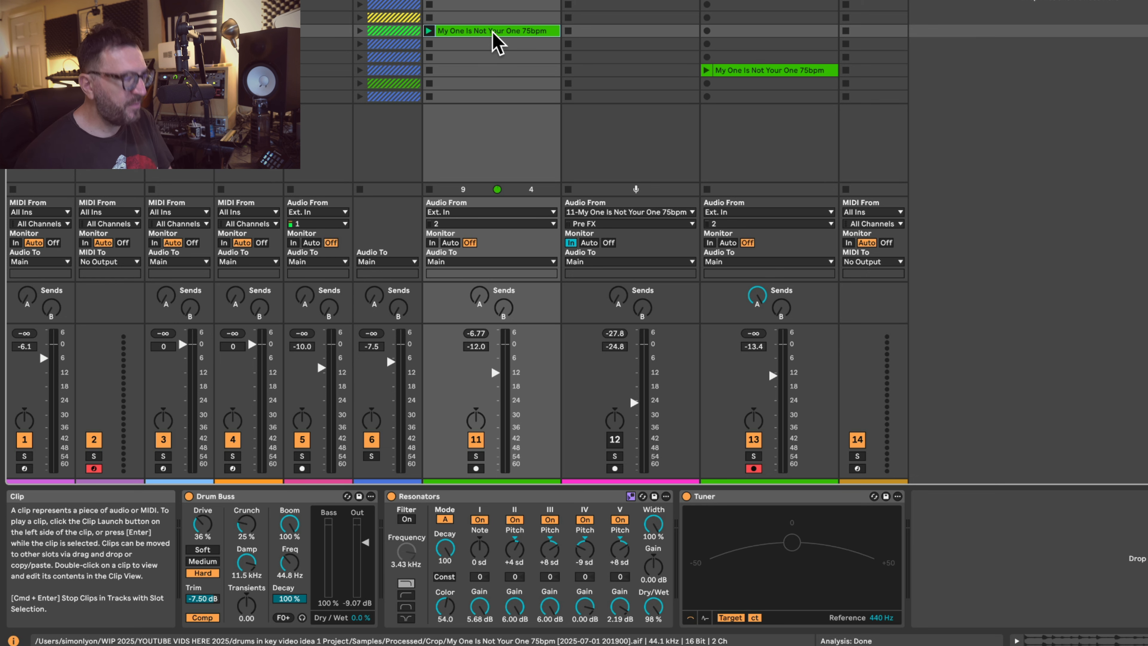
key("super+d")
right_click(494, 45)
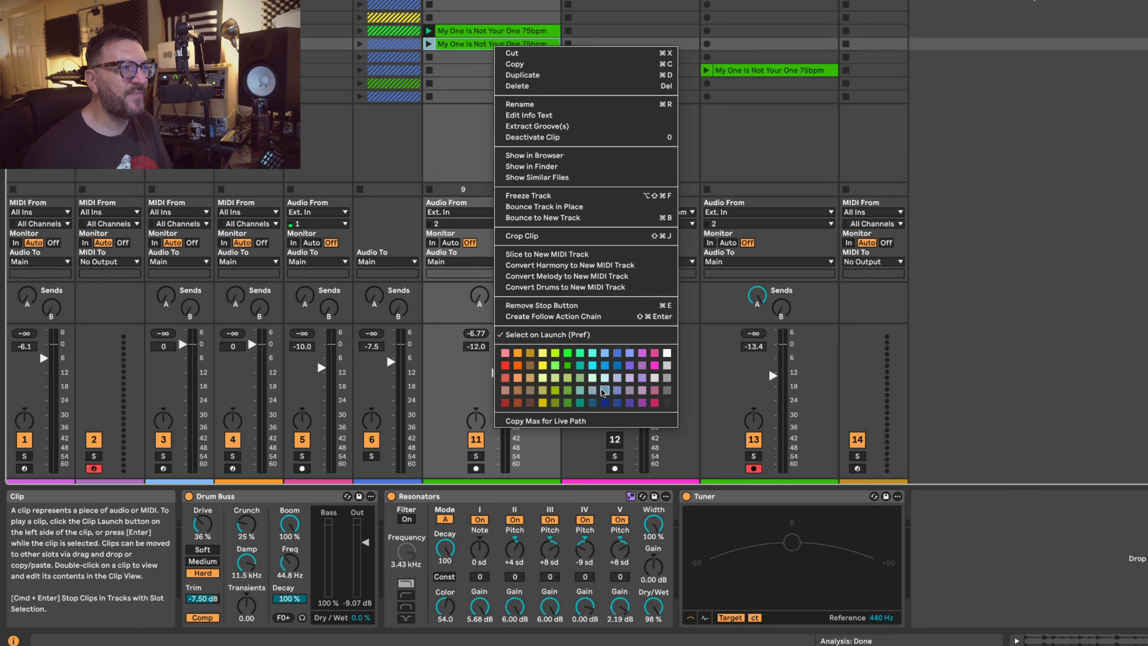
left_click(654, 365)
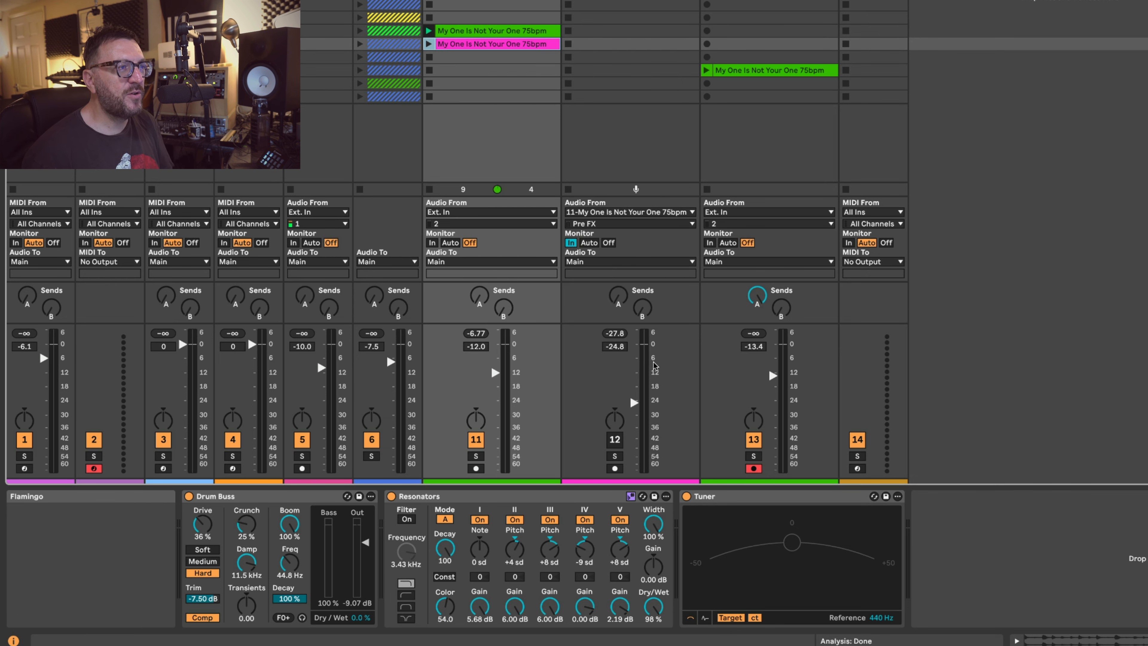
Step: Open the pink clip's settings and set its scale root note to G
double_click(480, 45)
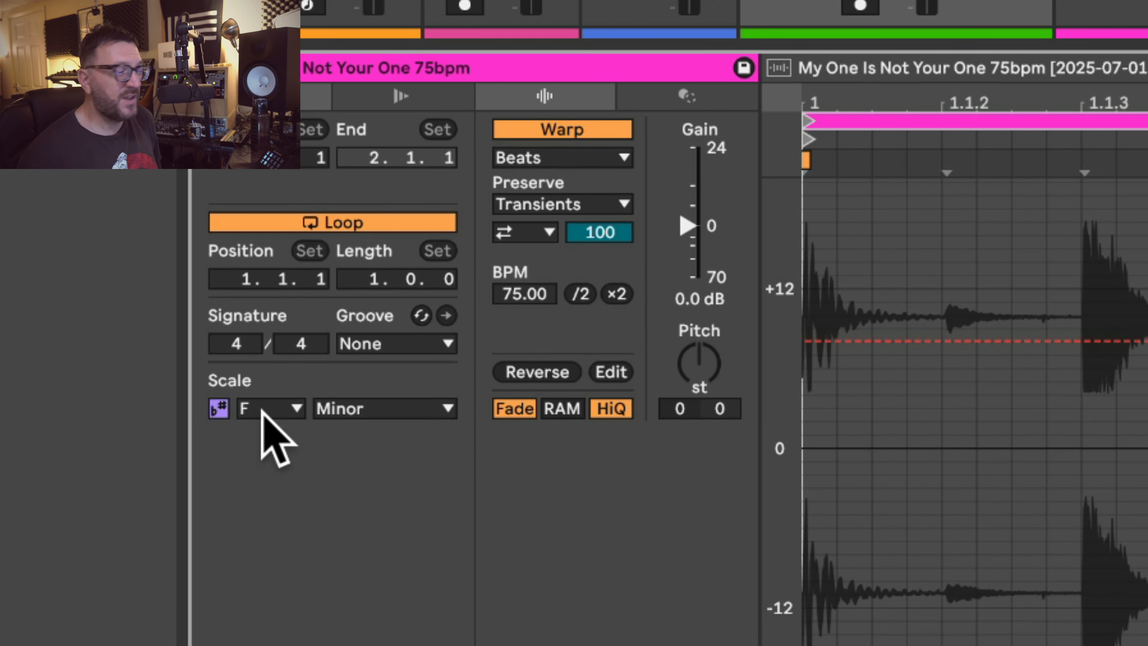
left_click(264, 410)
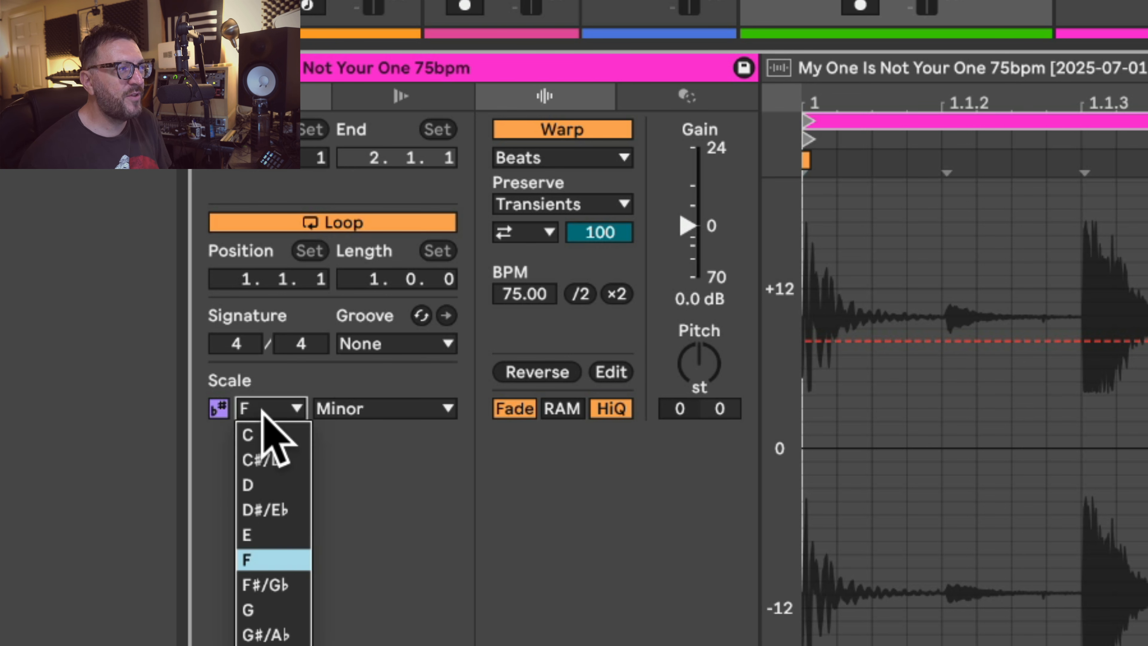
left_click(271, 604)
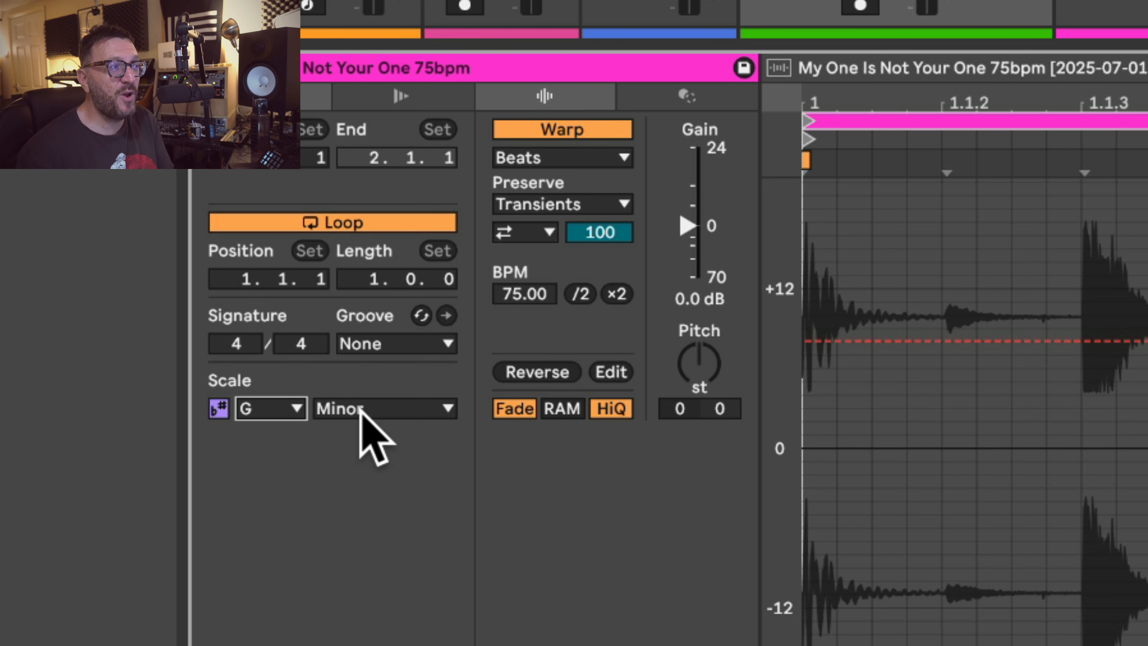
Step: Play the green F minor clip and select the pink G minor clip to compare them
left_click(895, 1)
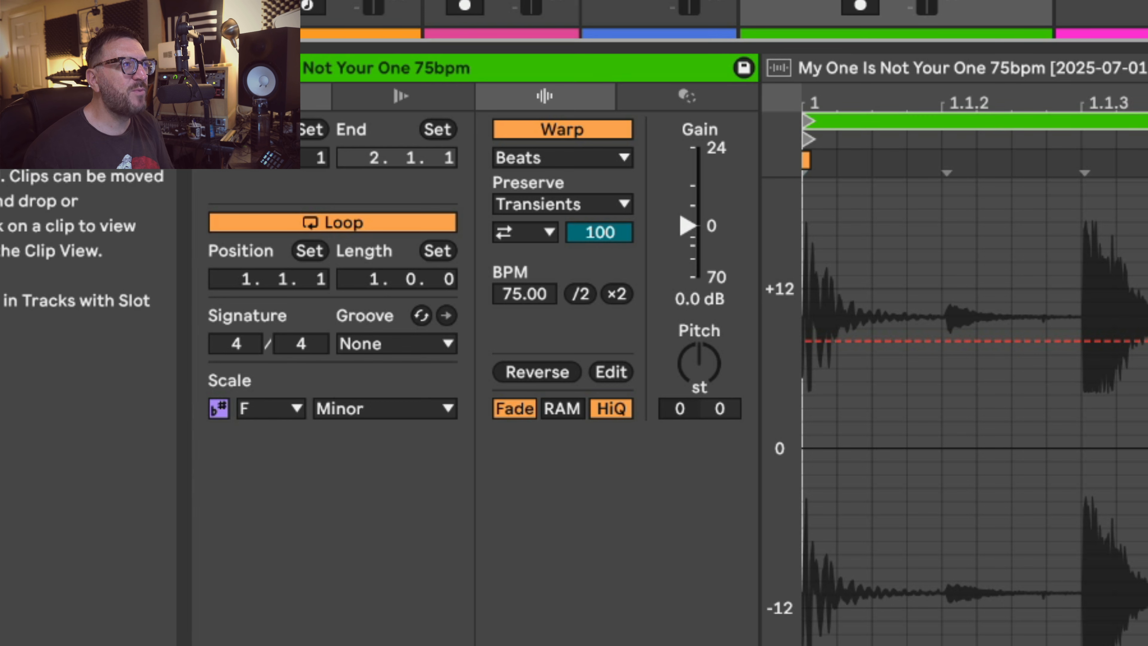
left_click(751, 1)
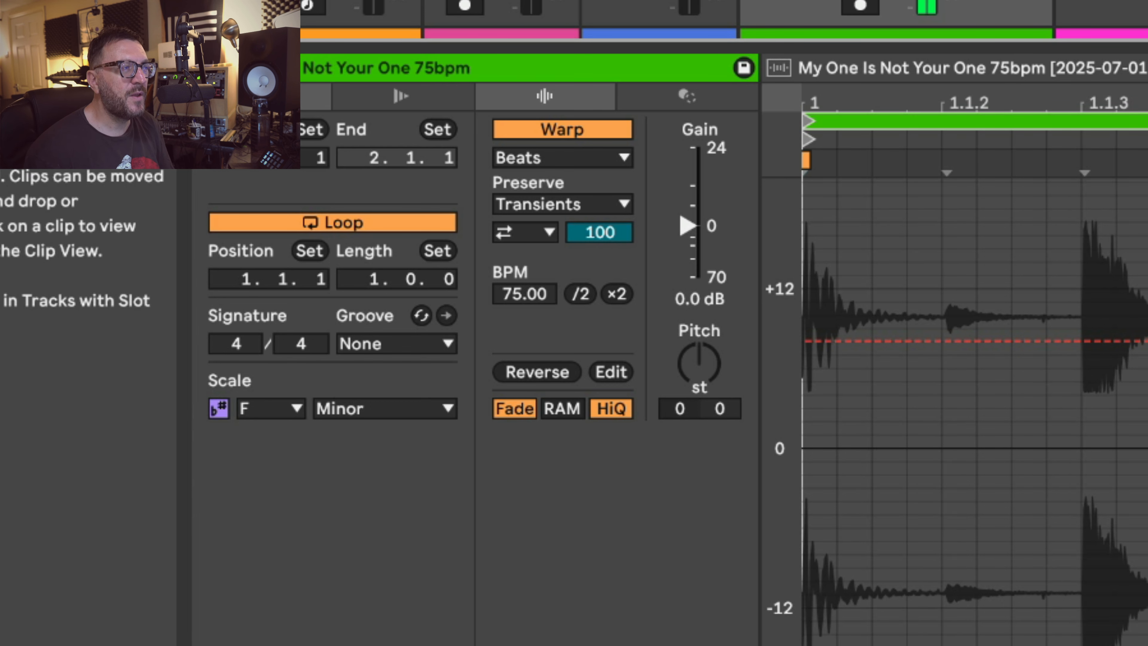
left_click(1108, 1)
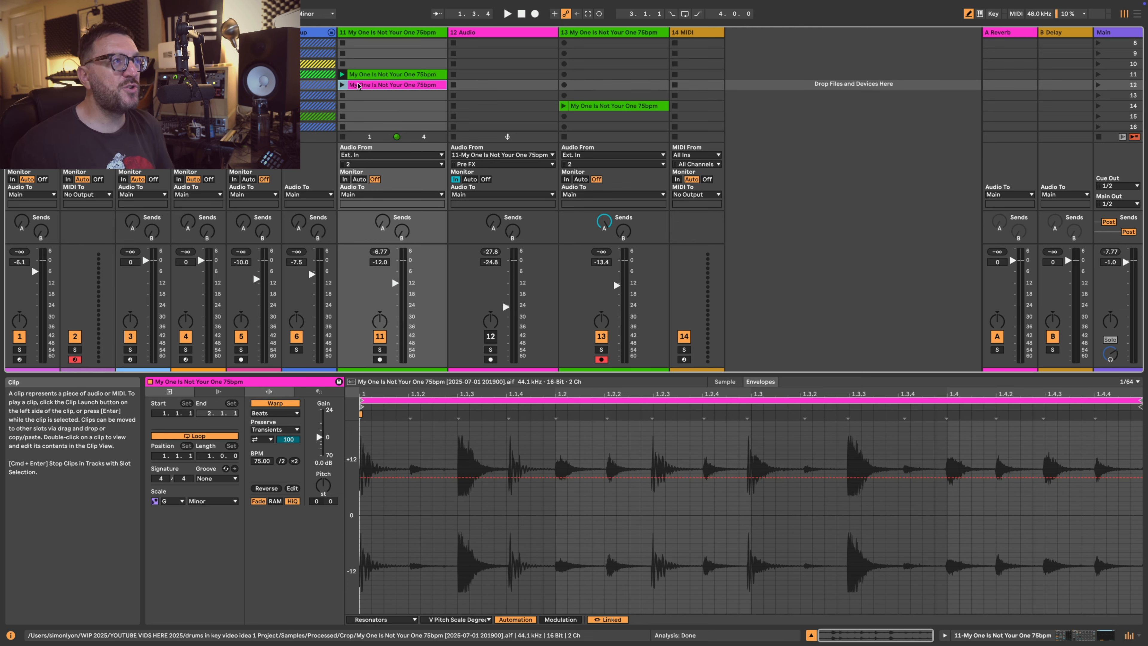
Step: Duplicate the pink clip into the next slot and colour the copy blue
key("super+d")
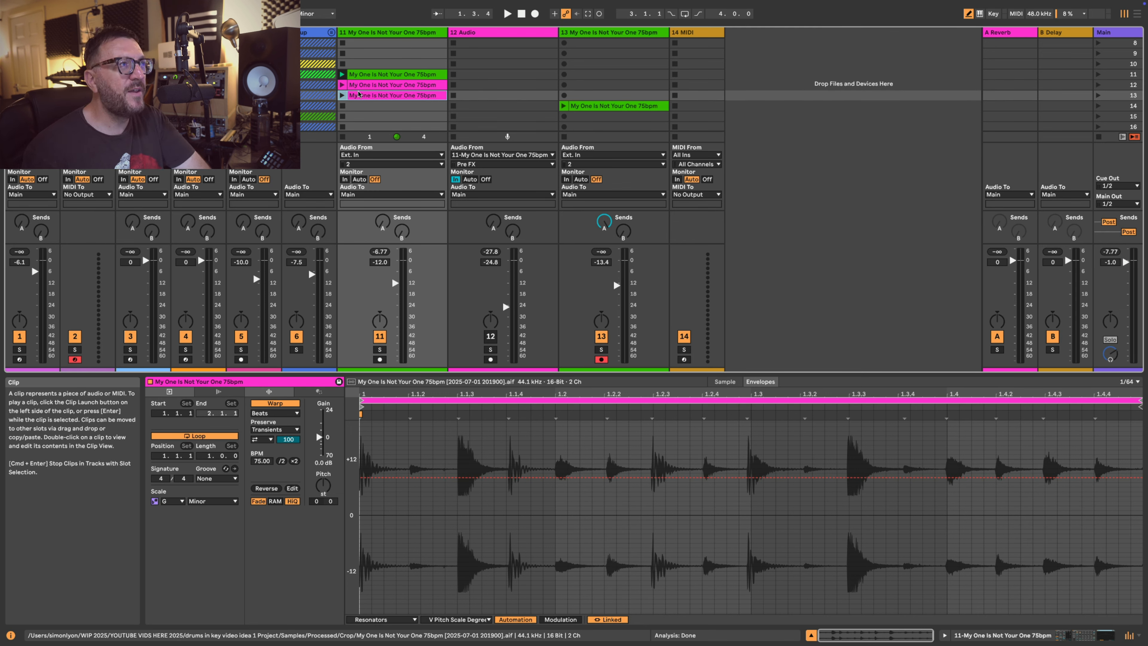
right_click(360, 94)
left_click(448, 348)
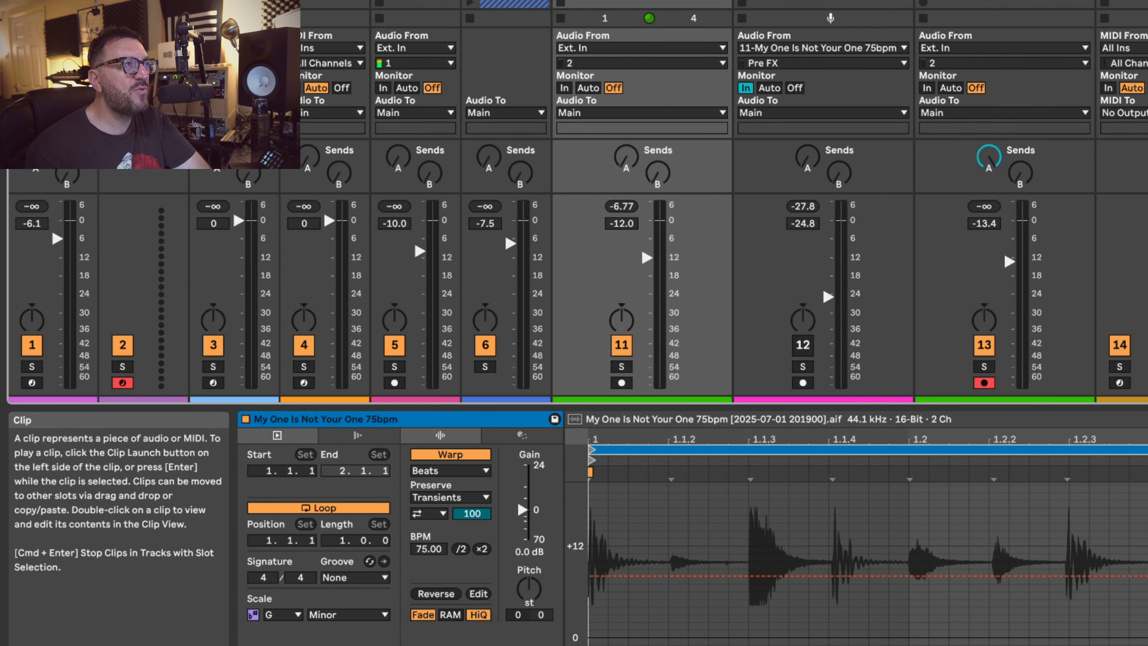
Step: Set the blue clip's scale to A#/Bb Major
left_click(275, 615)
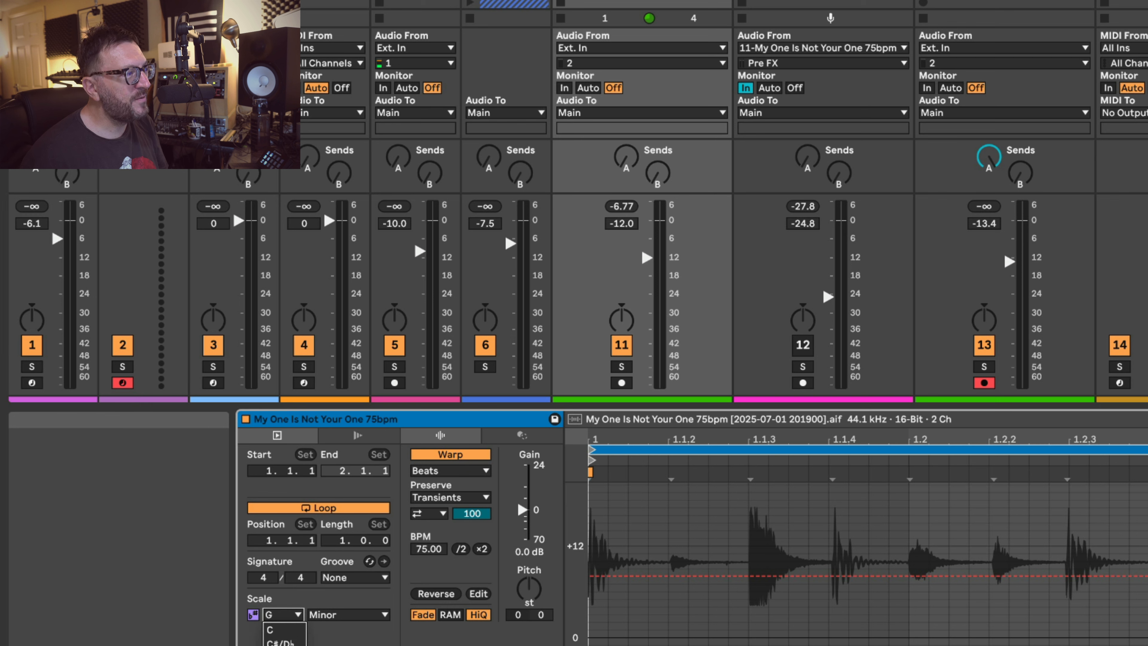
left_click(284, 645)
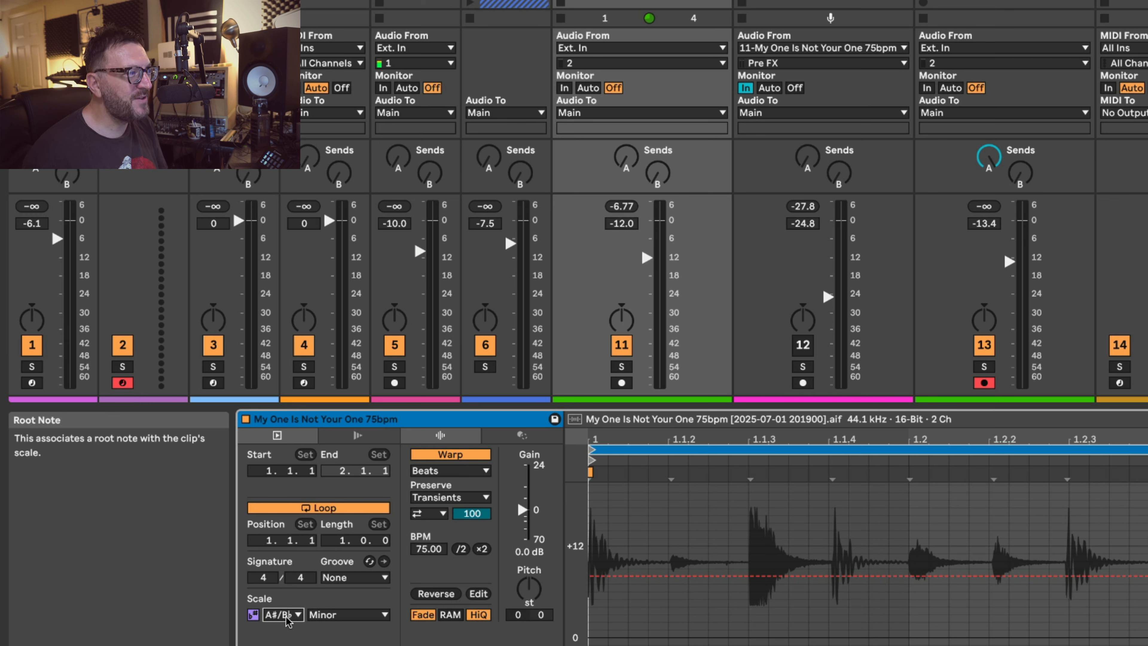
left_click(312, 616)
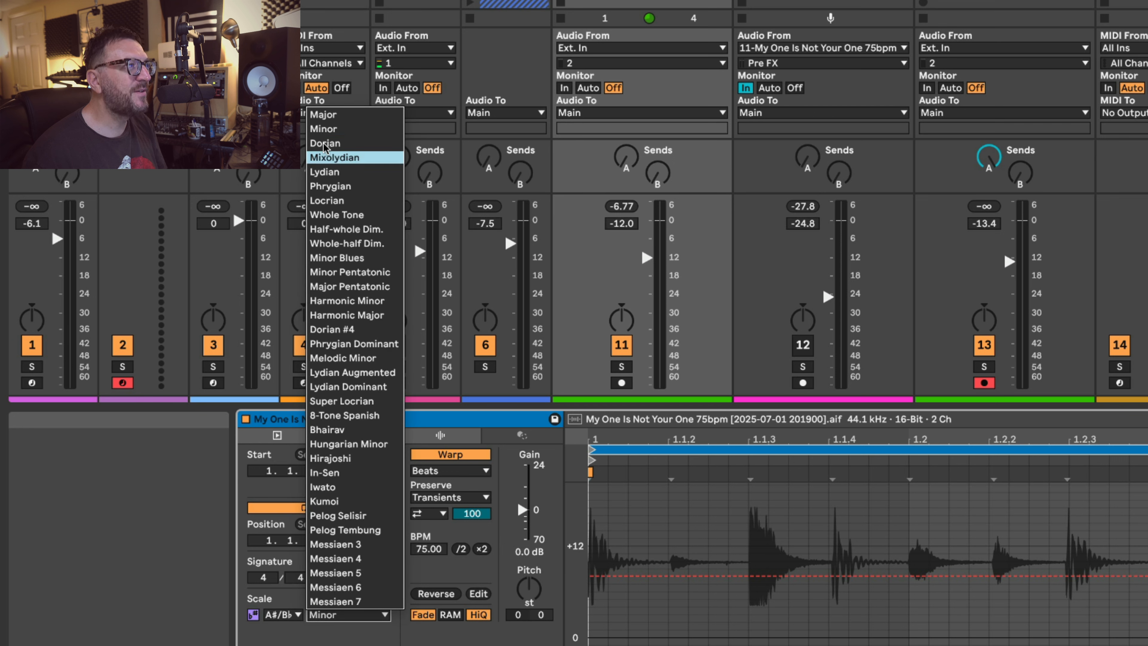
left_click(321, 117)
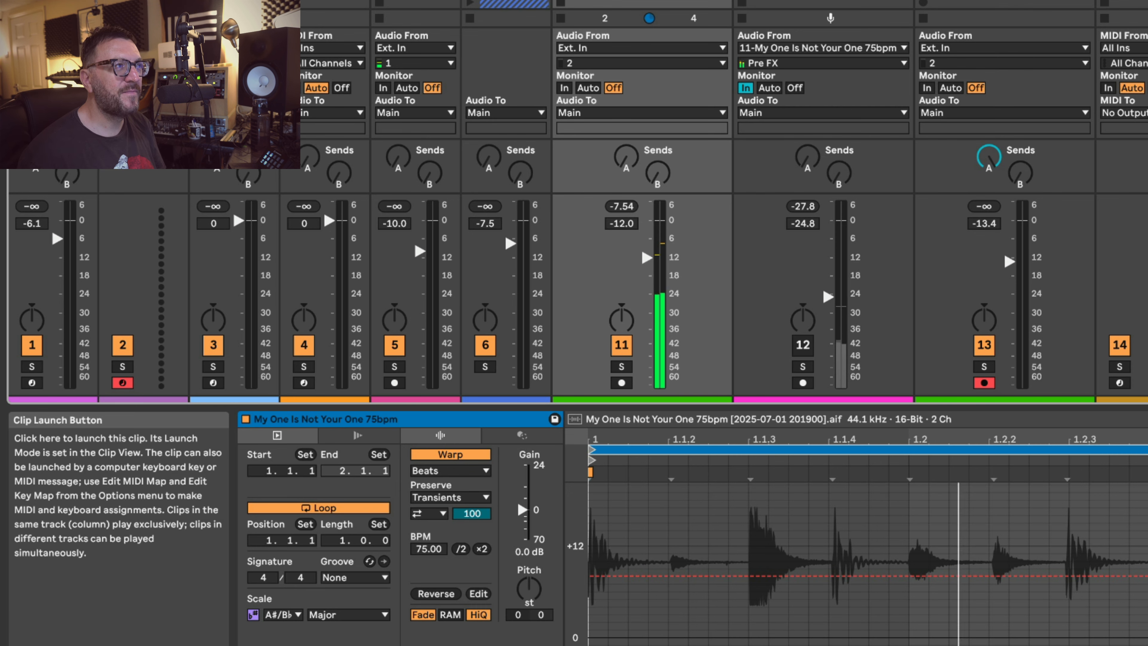
Step: Launch the pink clip, followed by the green clip, to hear the resonators follow each clip's scale
left_click(516, 12)
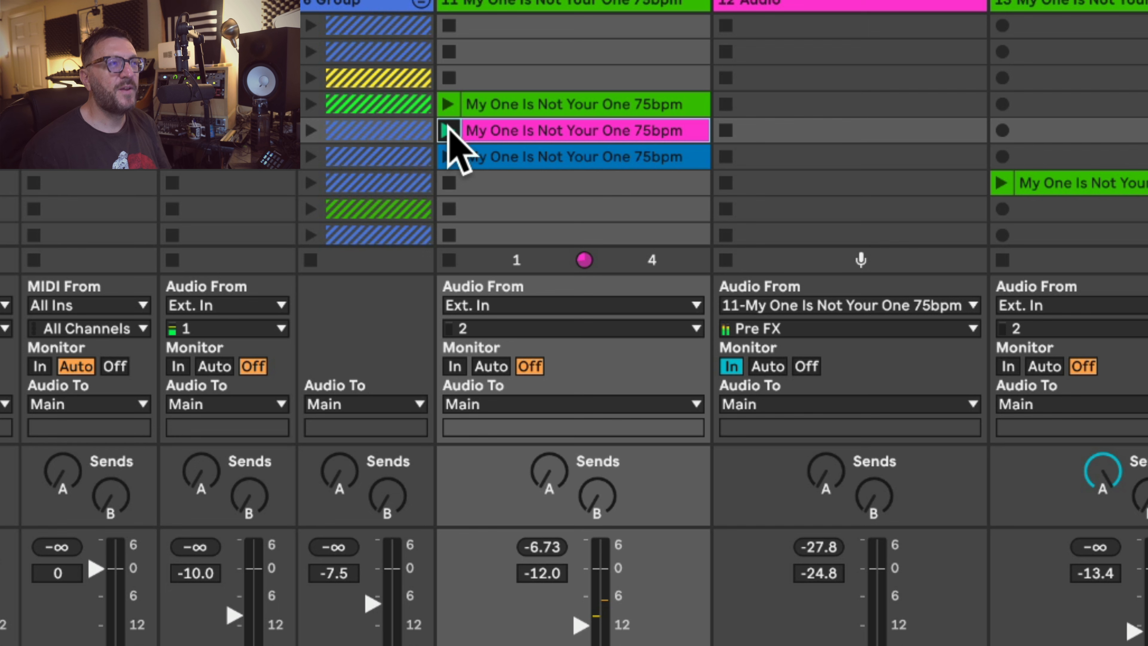
left_click(448, 105)
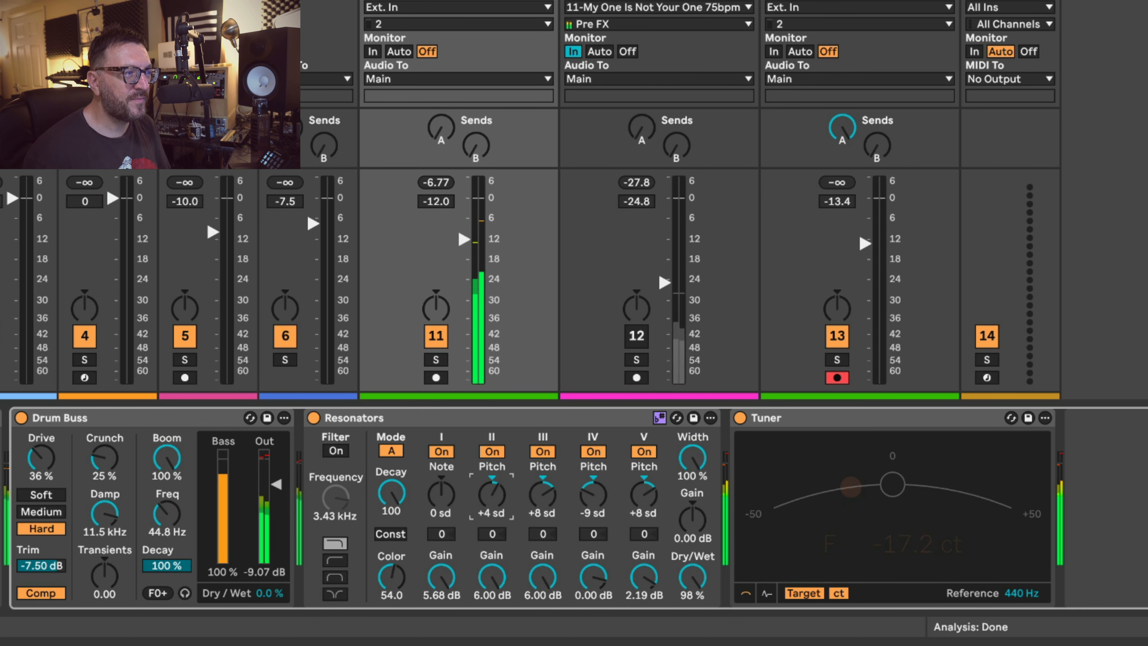
Step: Retune resonator II to +5 sd, III to +9 sd and IV to +14 sd, with IV's gain at 3.78 dB
left_click_drag(492, 499, 544, 494)
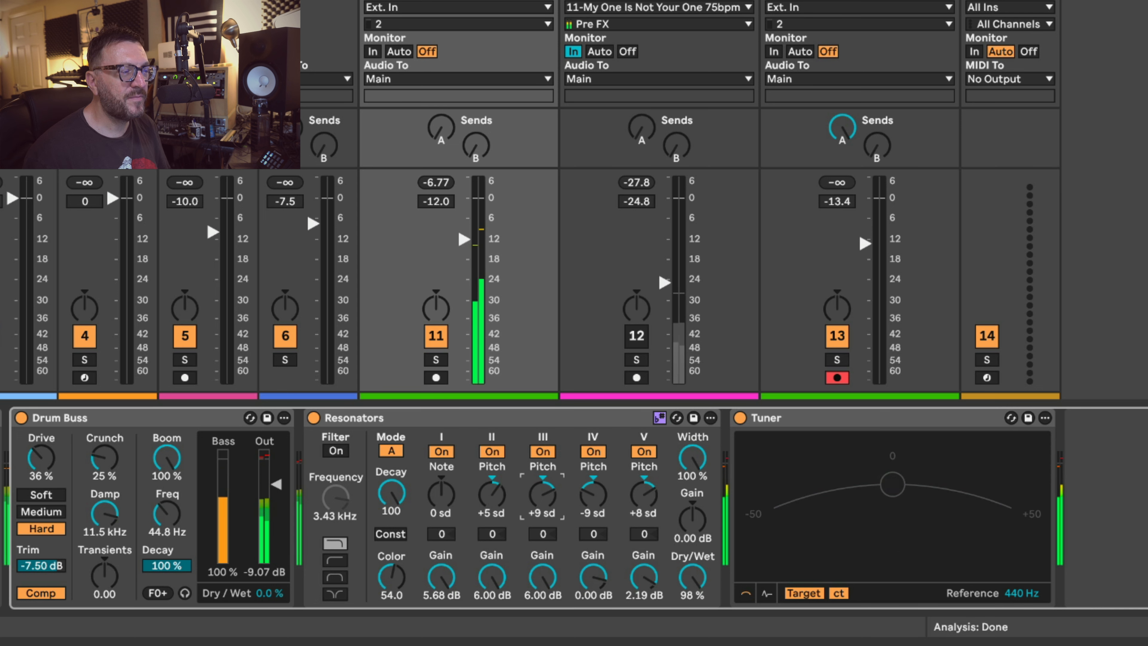
left_click_drag(593, 495, 593, 441)
left_click(592, 577)
mouse_move(593, 577)
left_mouse_down()
mouse_move(593, 564)
mouse_move(601, 583)
left_mouse_up()
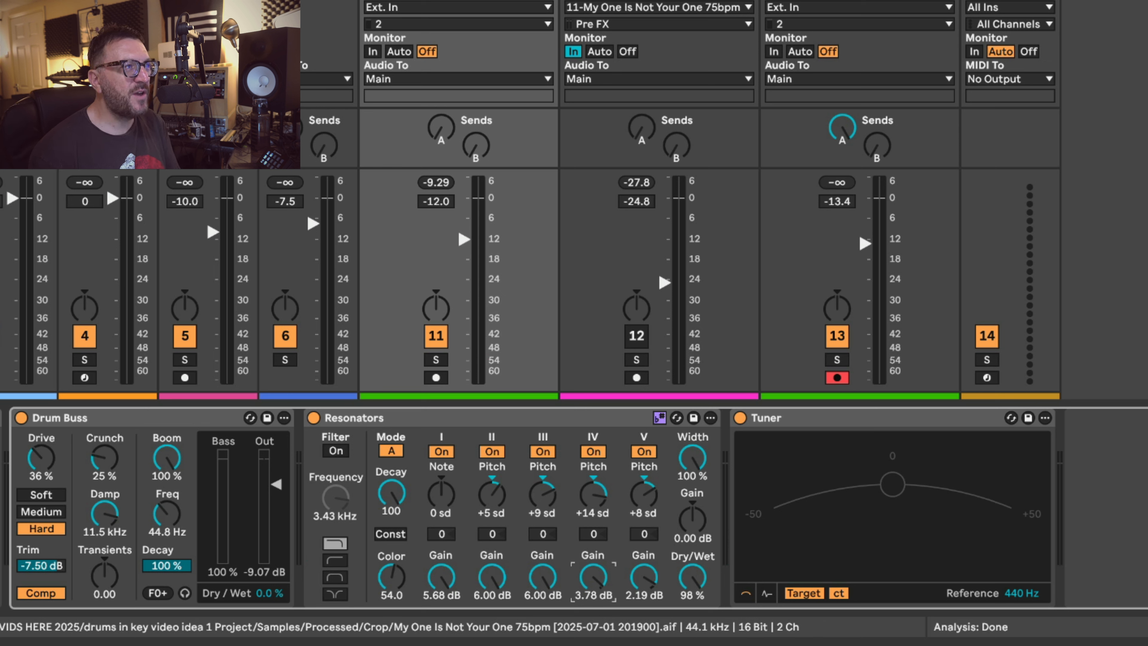
Step: Show track 13's devices, fold Hybrid Reverb, and unfold the Audio Effect Rack containing Resonators with Variation 1 selected
left_click(459, 2)
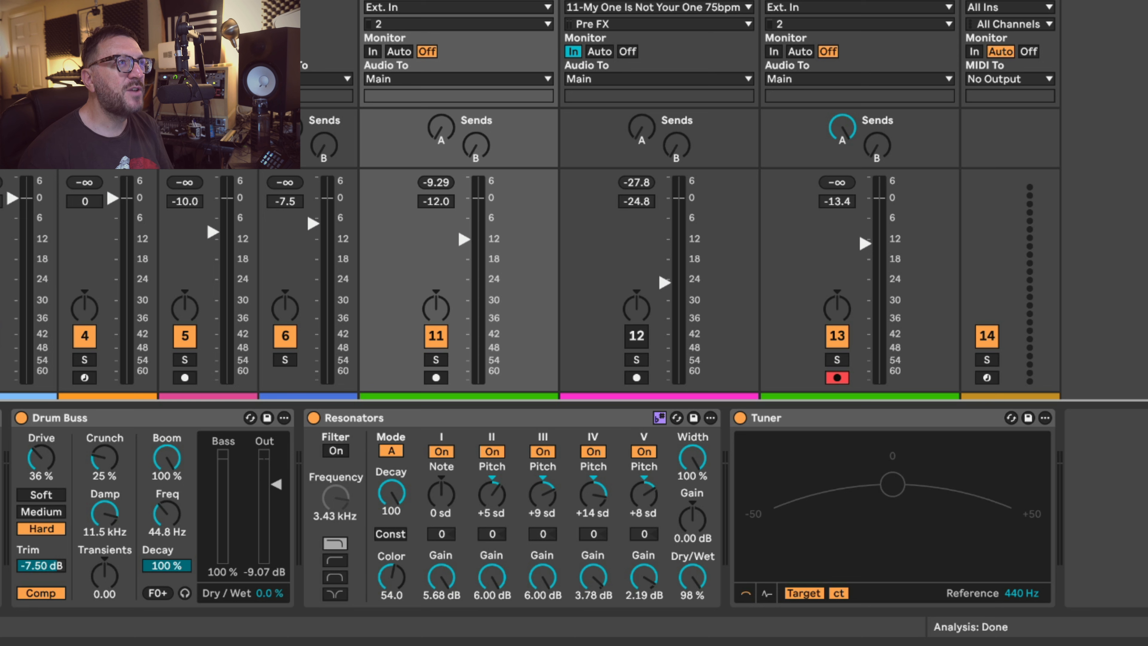
left_click(860, 271)
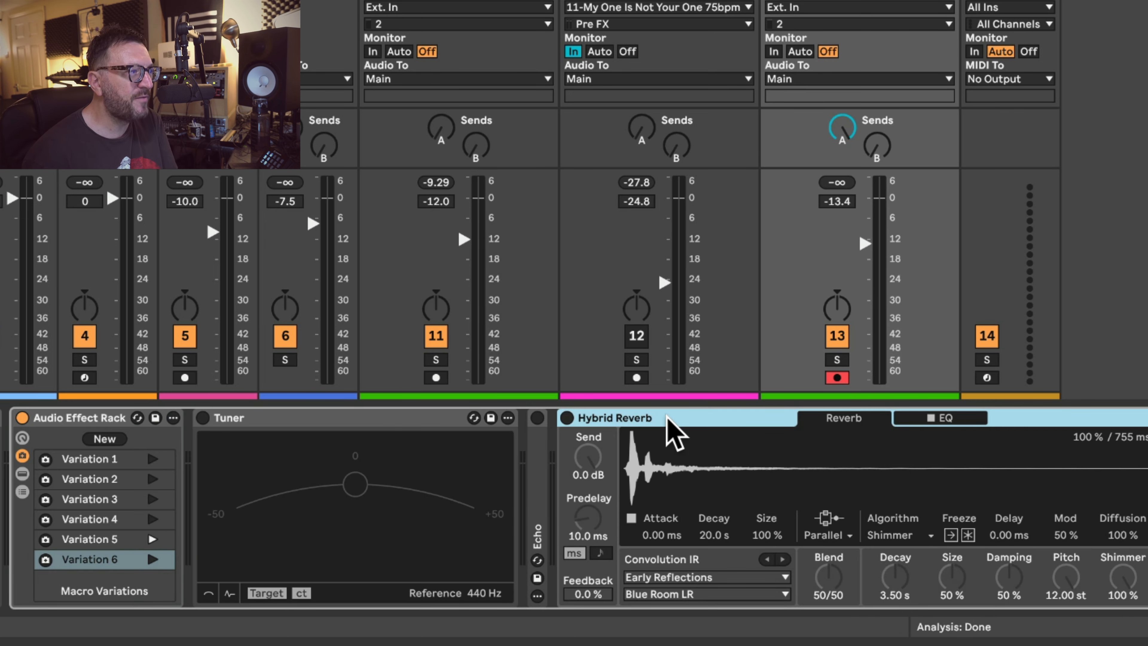
double_click(667, 418)
left_click(301, 424)
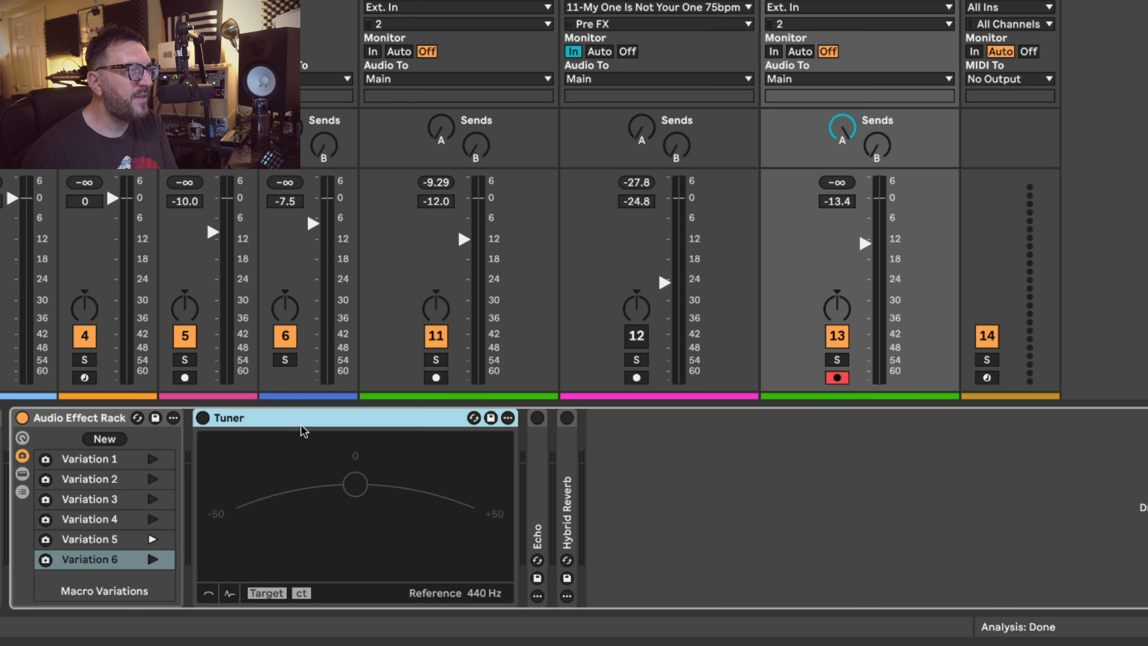
left_click(161, 459)
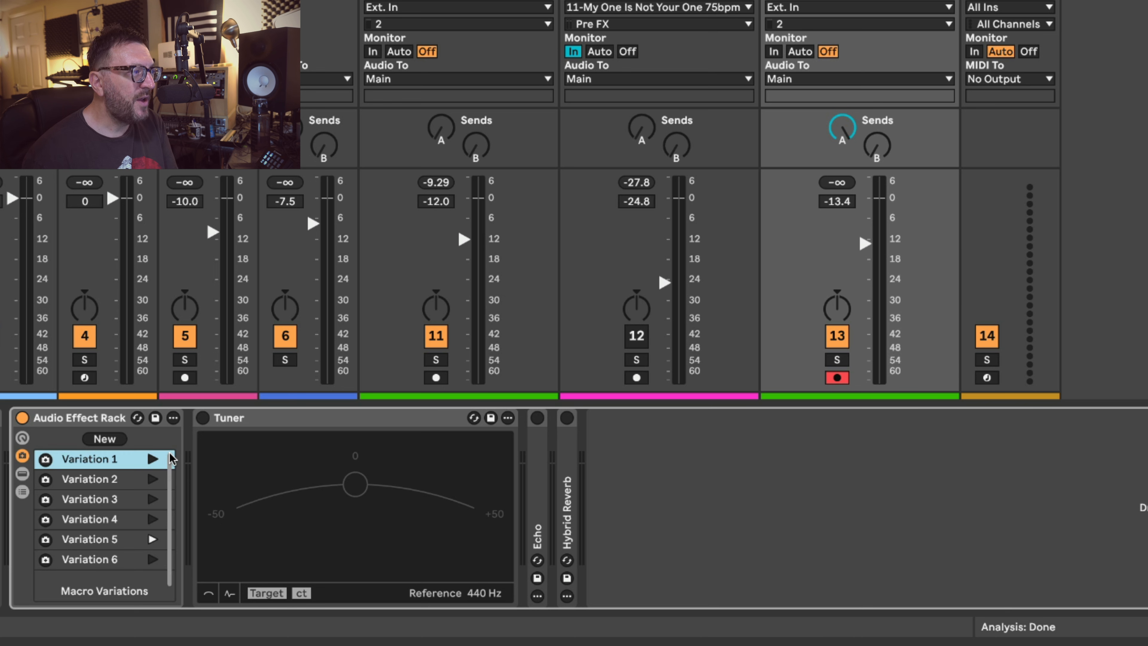
double_click(103, 420)
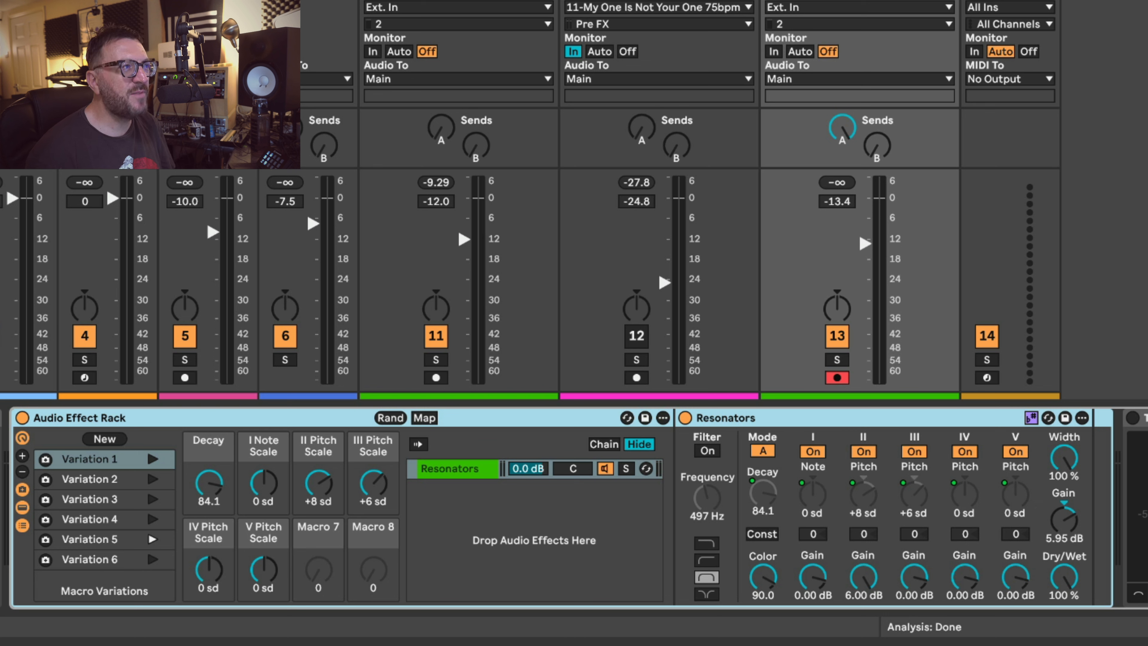
Step: Start playback, lower track 13's volume to -17.0 dB, and turn its send A all the way down
key("space")
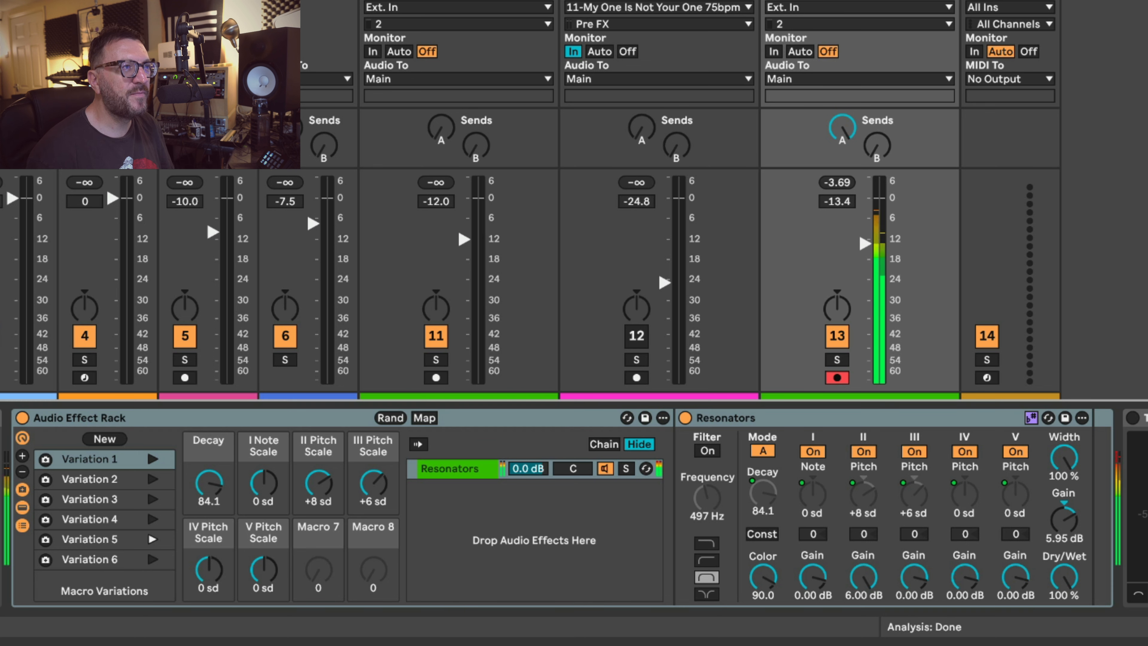
left_click_drag(859, 234, 863, 258)
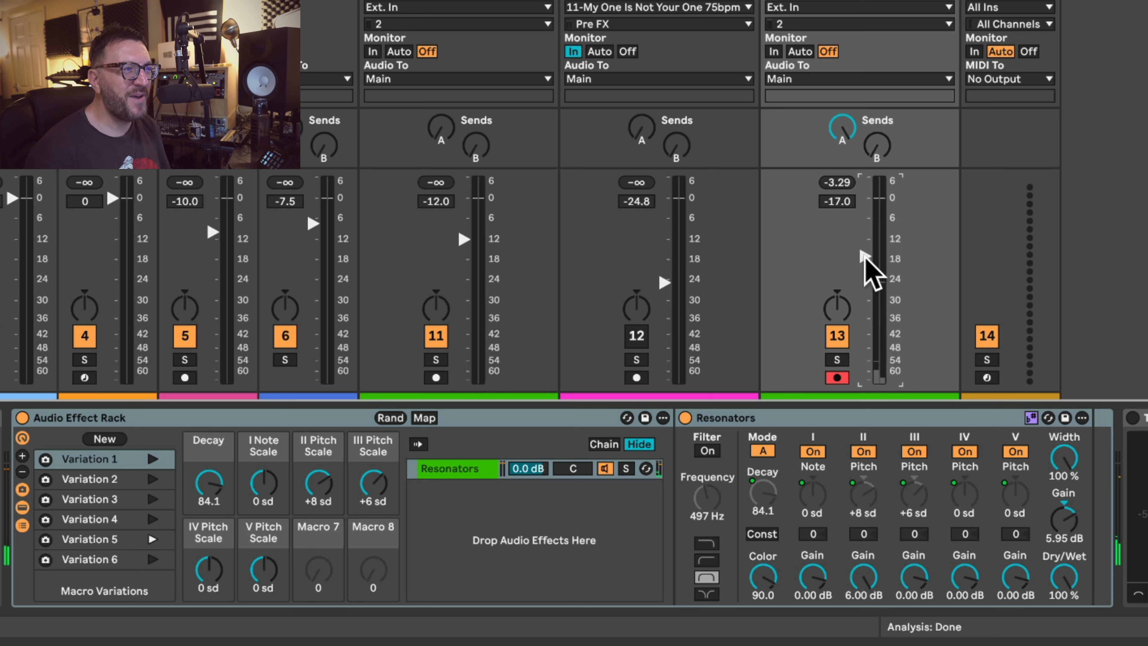
left_click(848, 140)
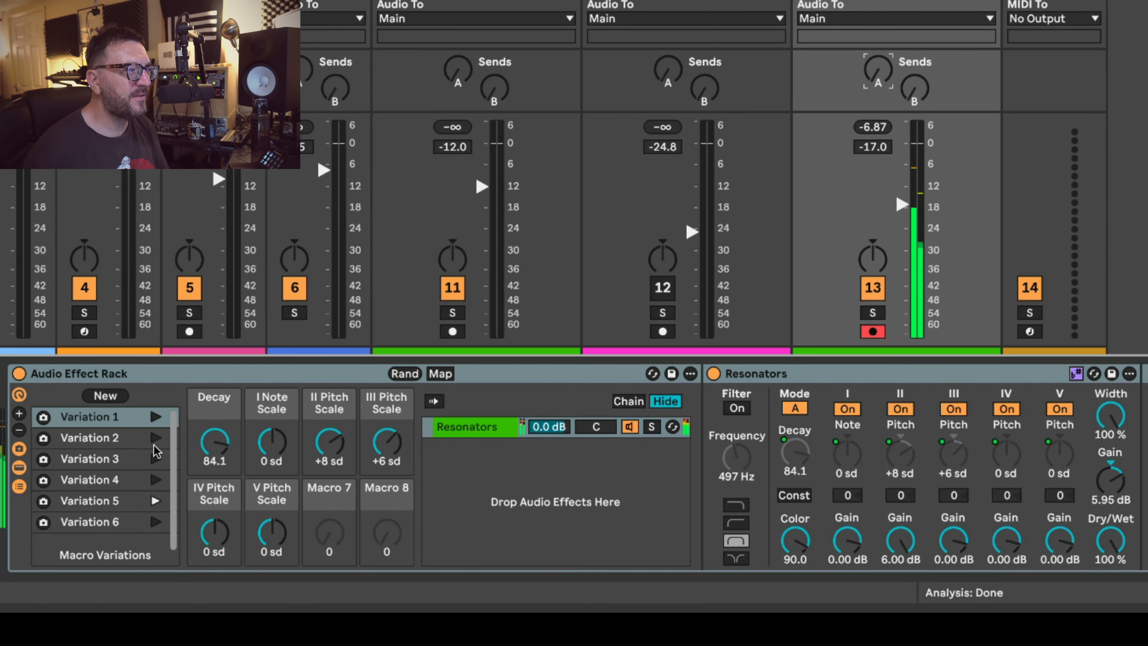
Step: Launch the rack's macro variations 2, 3, 4 and 5 in turn during playback
left_click(155, 440)
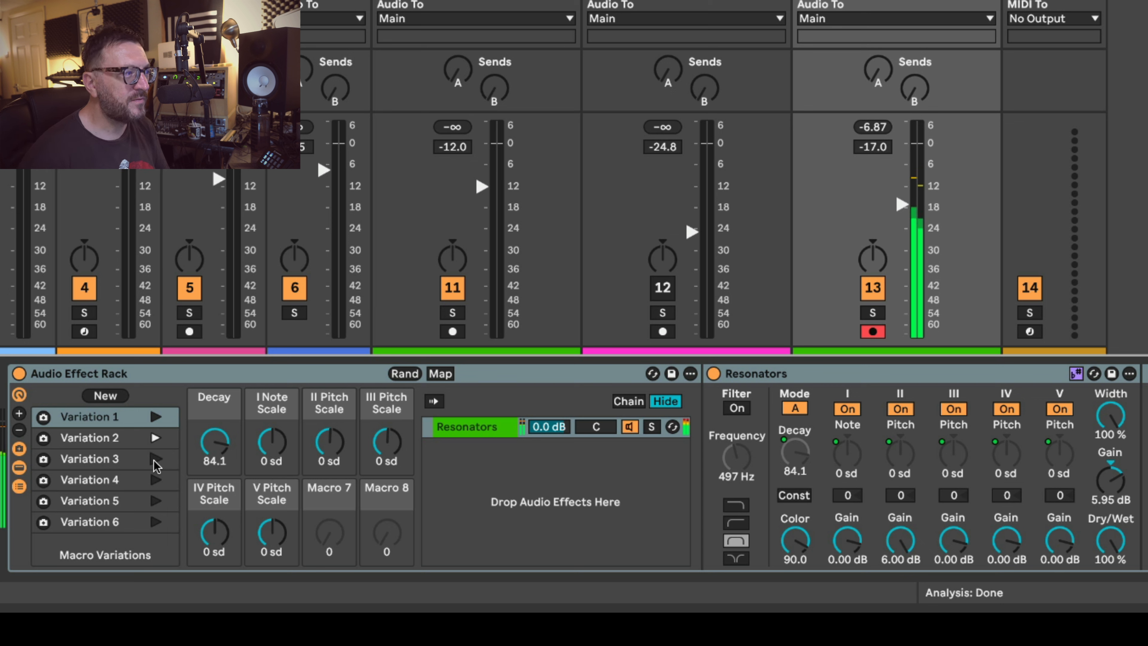
left_click(155, 458)
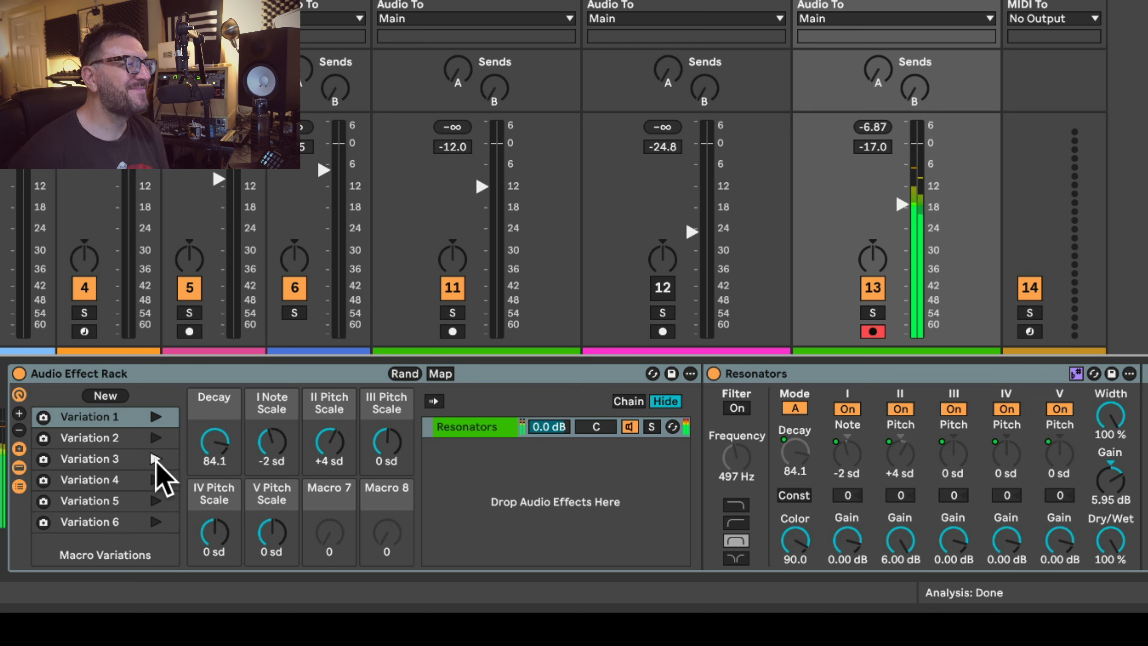
left_click(154, 480)
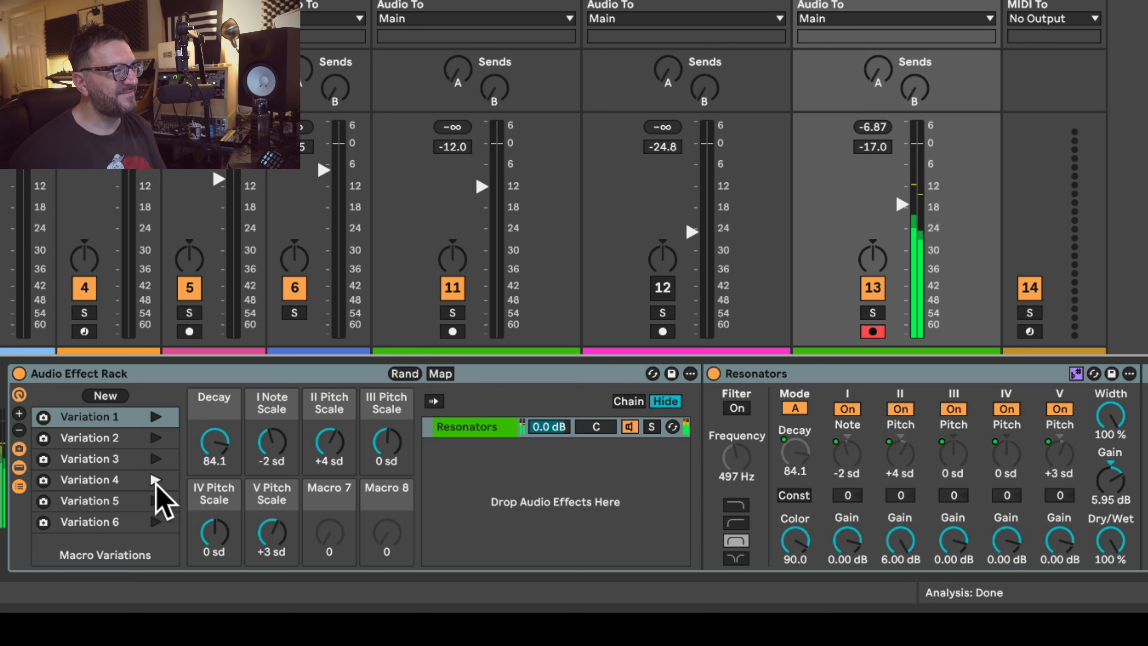
left_click(156, 502)
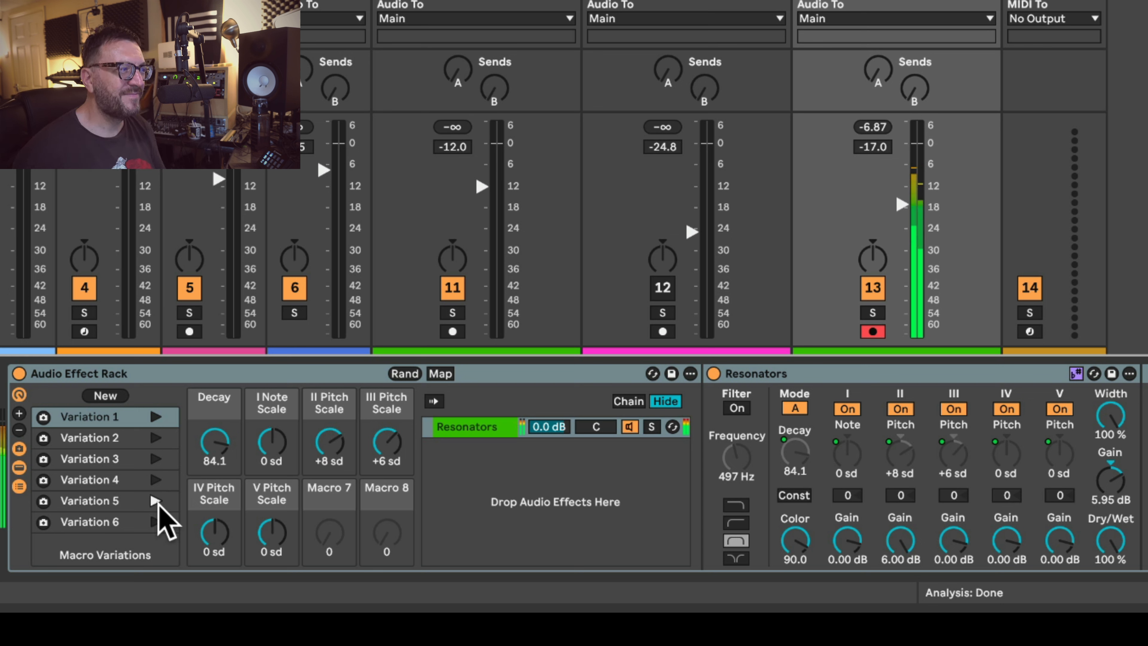
Step: Launch the rack's macro variations 6 and 1, and ungroup track 13's Audio Effect Rack
left_click(156, 522)
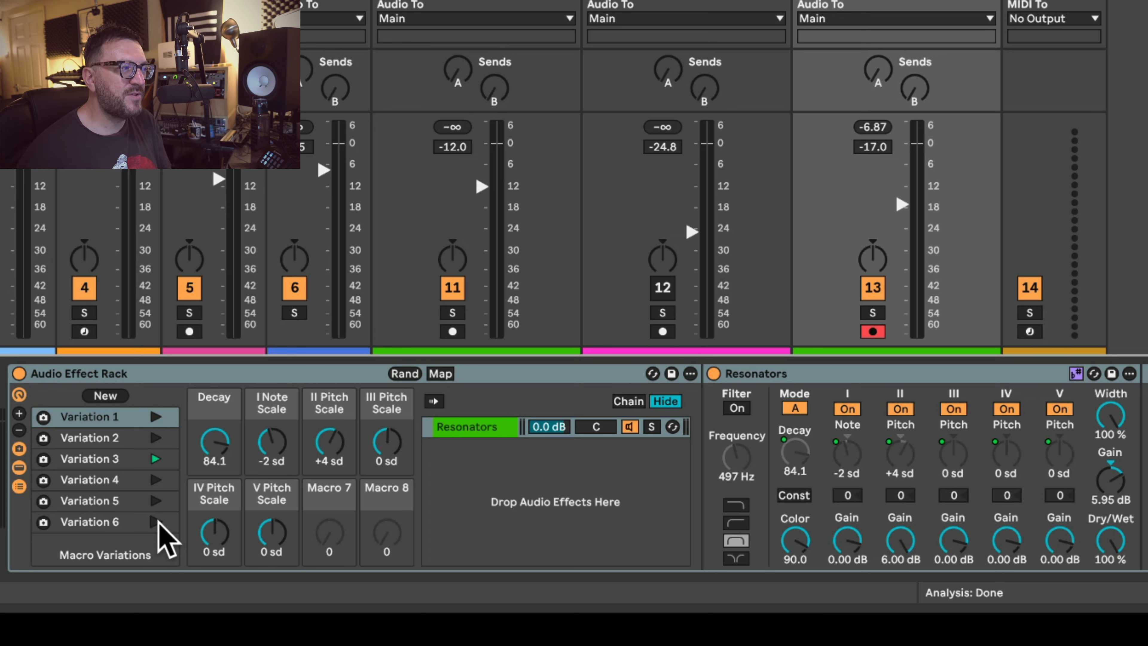
left_click(165, 430)
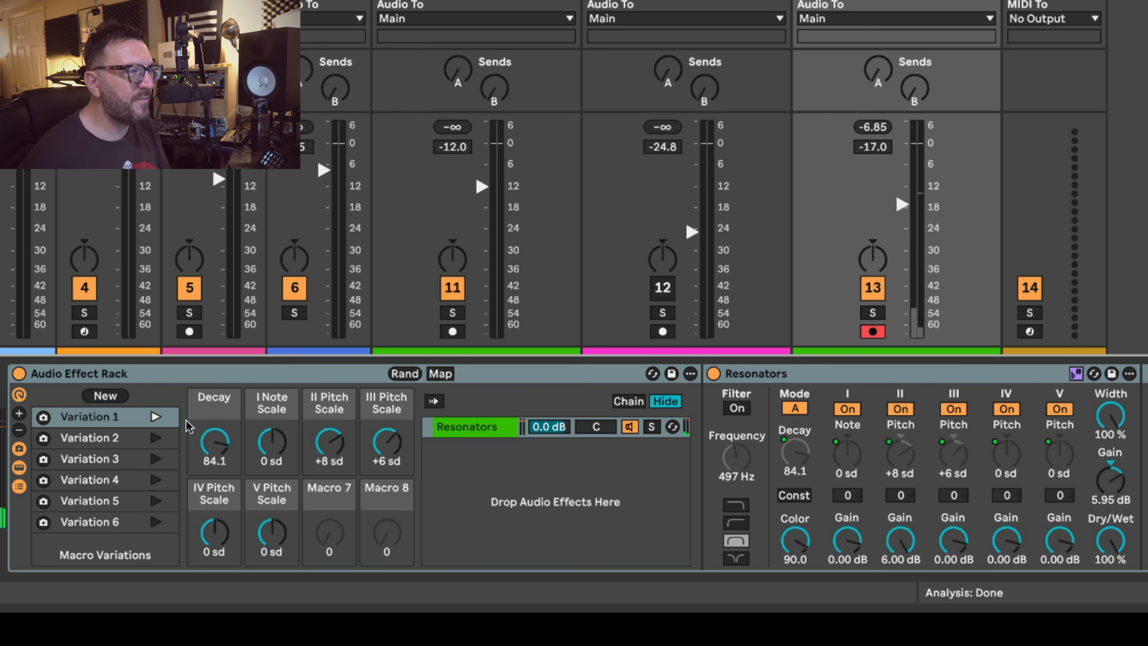
right_click(207, 373)
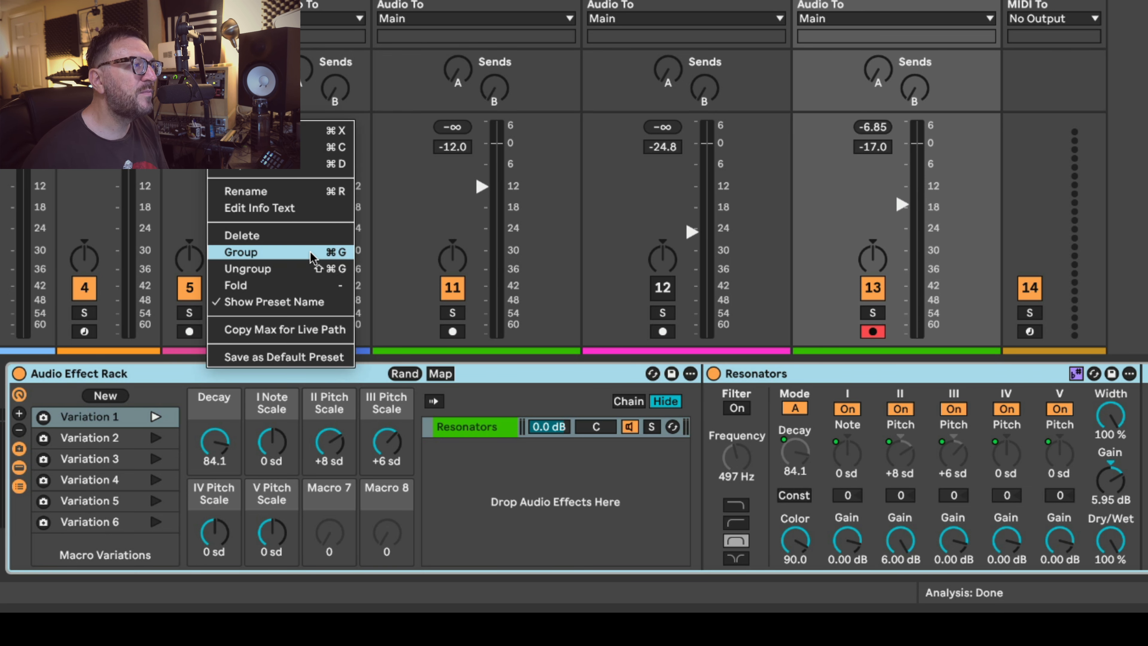
left_click(309, 268)
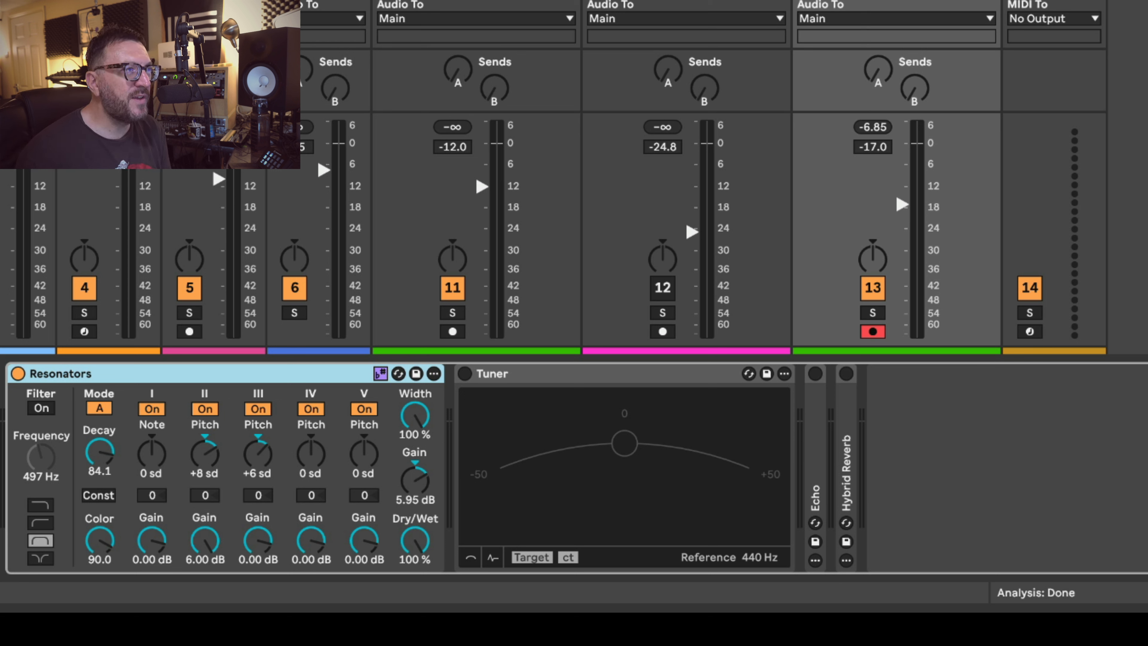
Step: Show track 13's clip to check its scale setting, and return to the track's devices
double_click(886, 1)
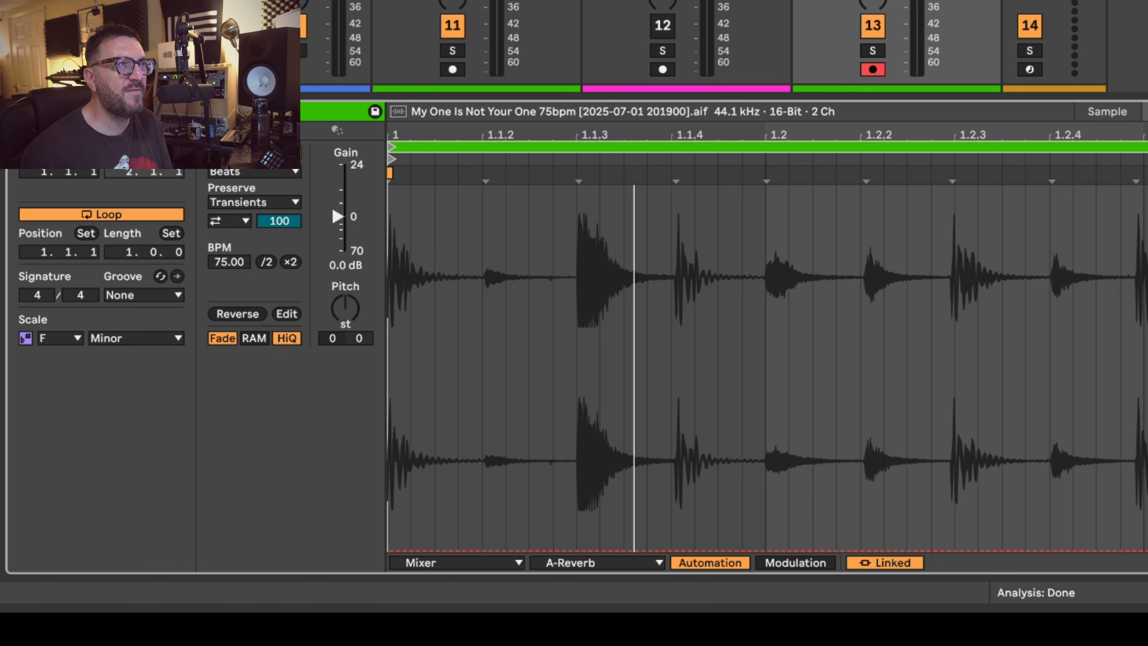
key("alt+1")
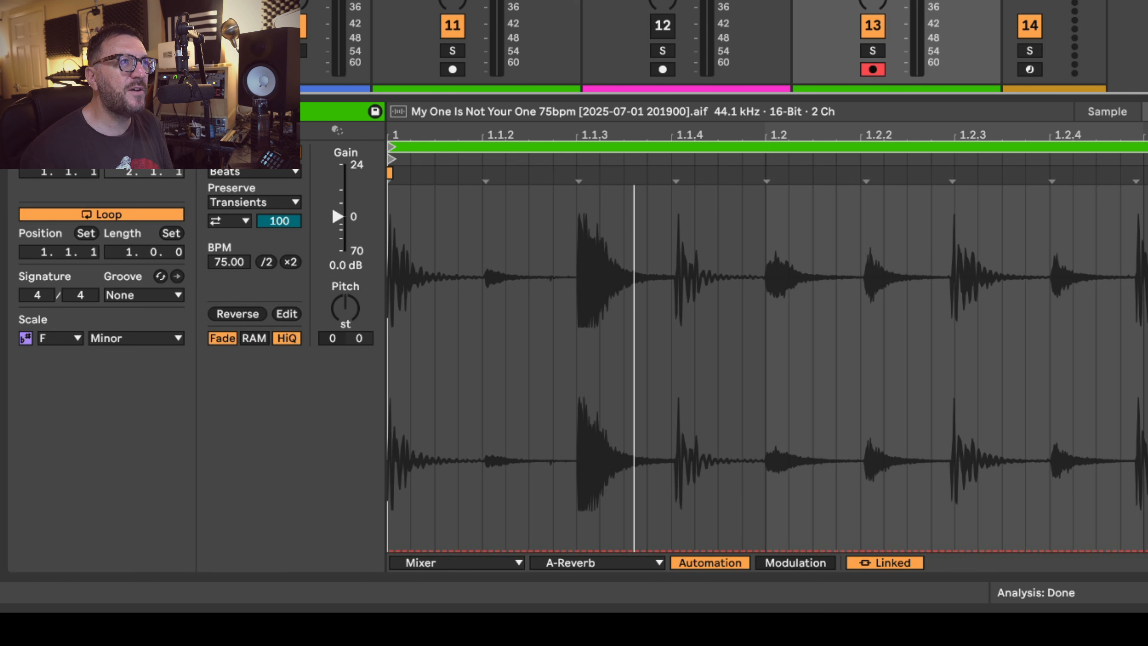
key("shift+Tab")
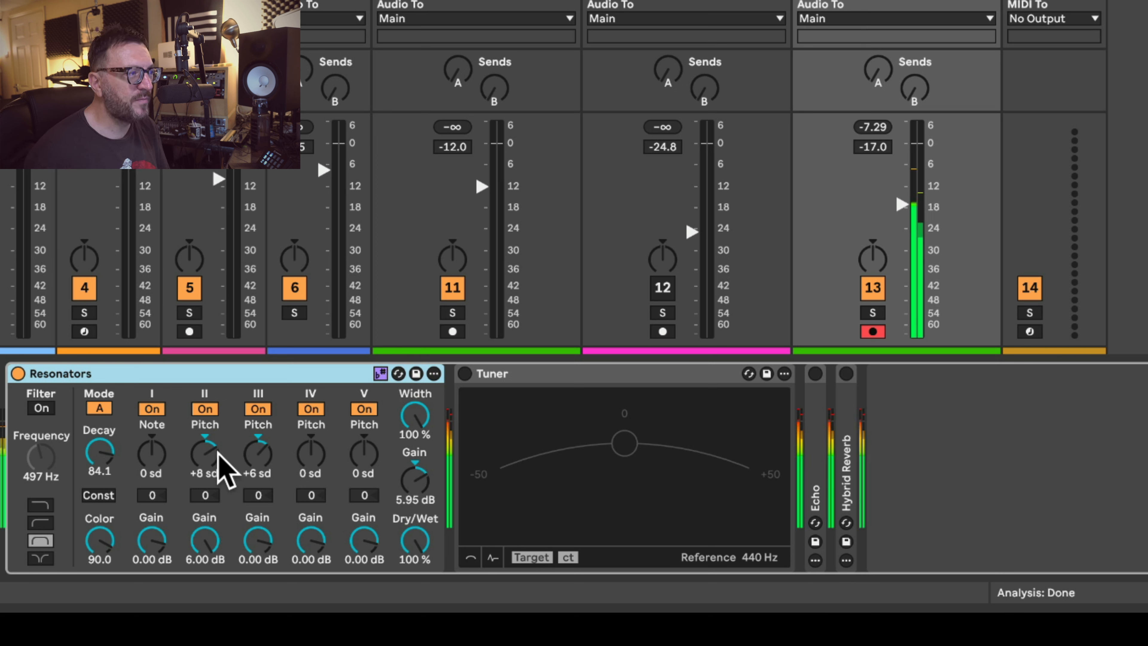
Step: Reset the pitches of resonators II and III to 0 sd, and lower Decay to 49.2
left_click_drag(205, 441, 205, 473)
left_click(257, 438)
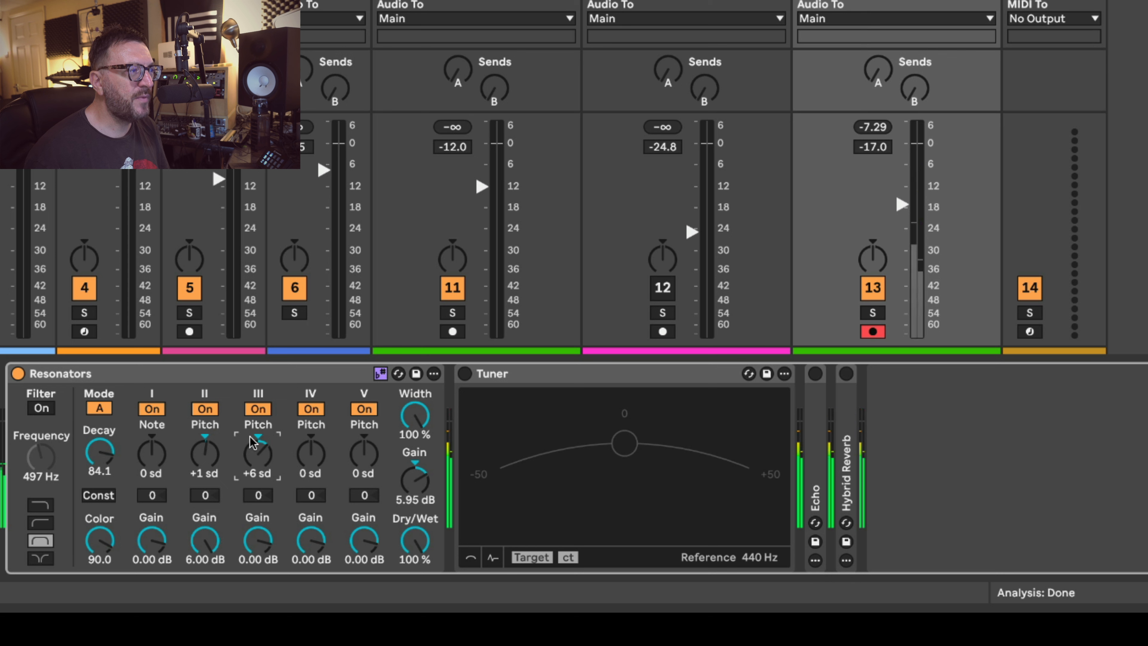
left_click(204, 435)
left_click(257, 434)
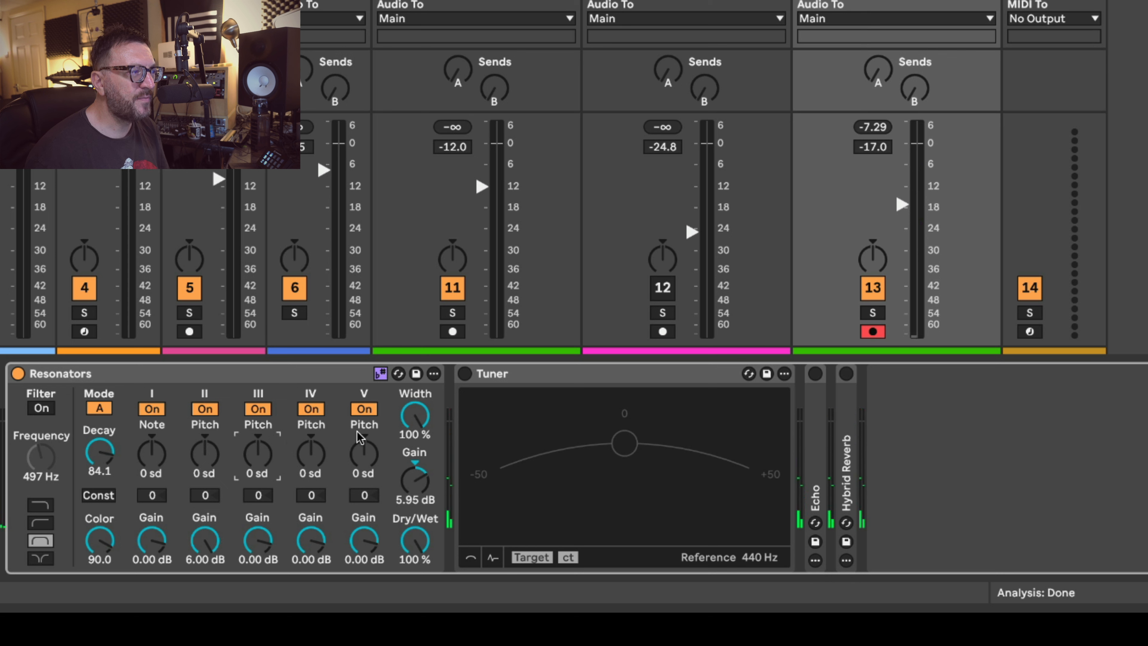
mouse_move(108, 457)
left_mouse_down()
mouse_move(107, 491)
mouse_move(108, 472)
left_mouse_up()
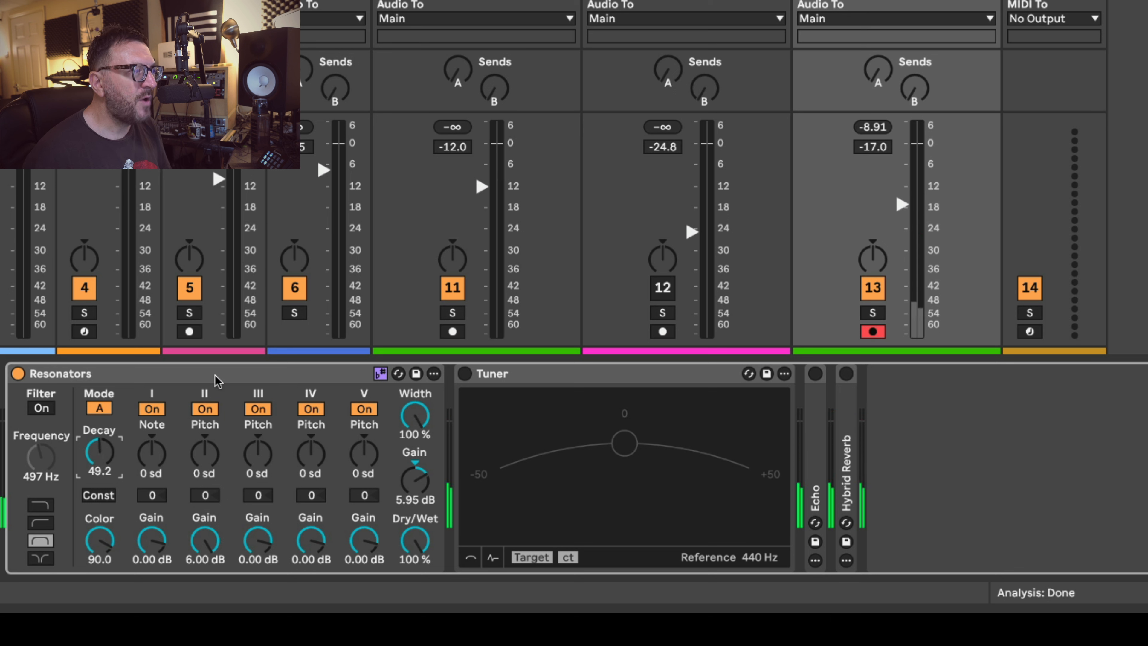
Step: Group Resonators into an Audio Effect Rack and show the rack's devices, chain list and macro controls
left_click(224, 379)
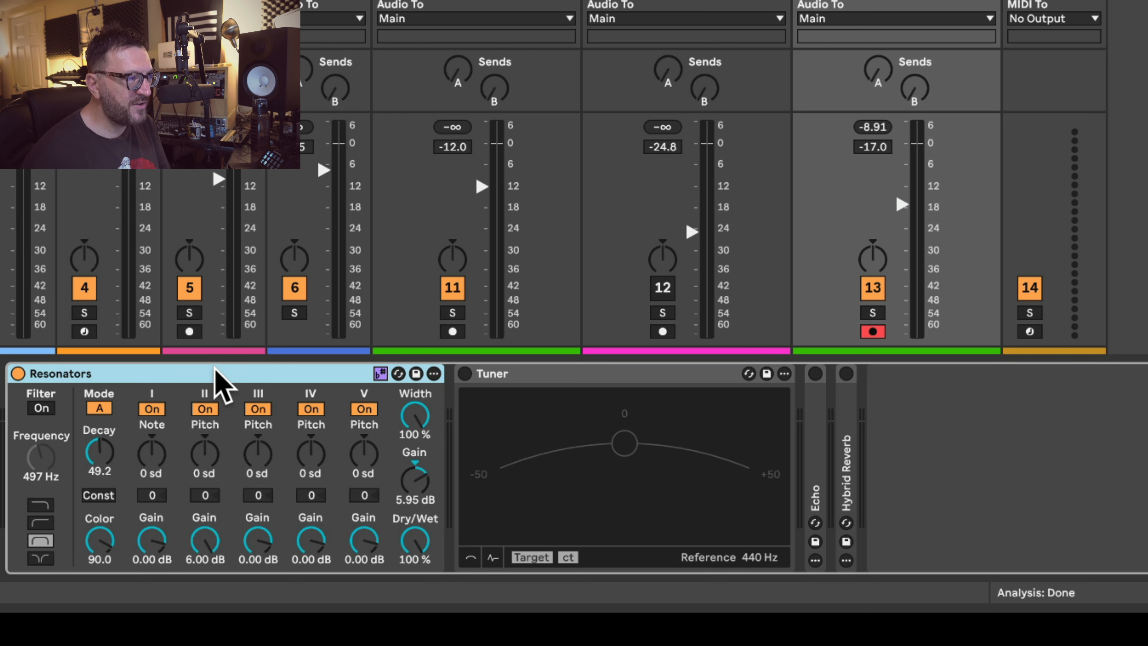
right_click(216, 372)
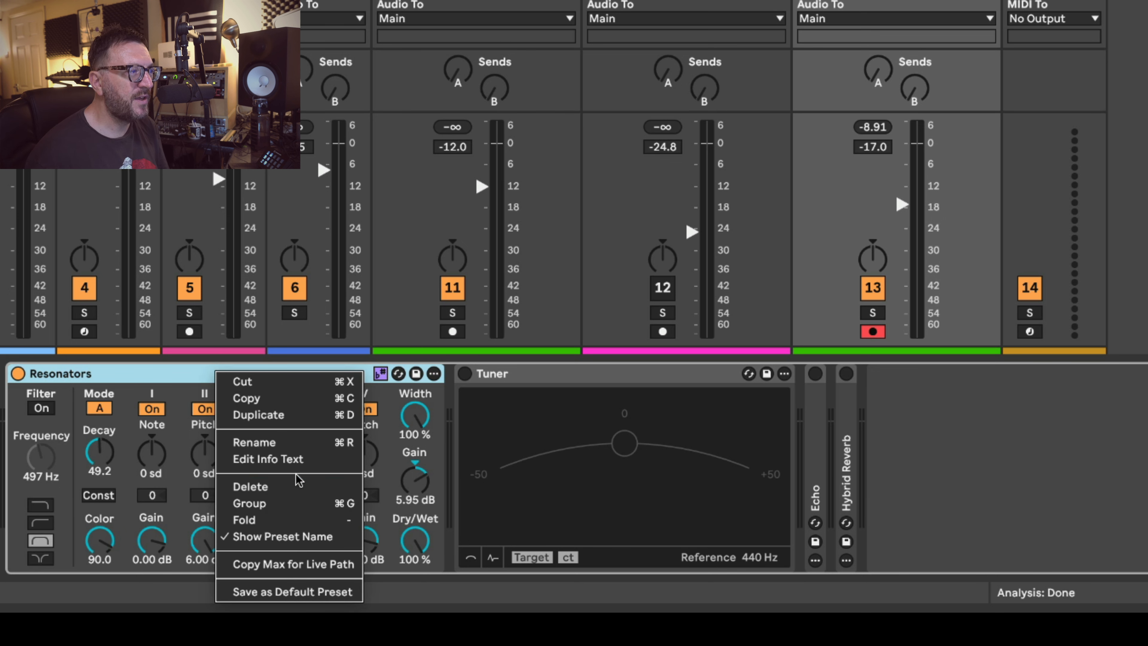
left_click(322, 506)
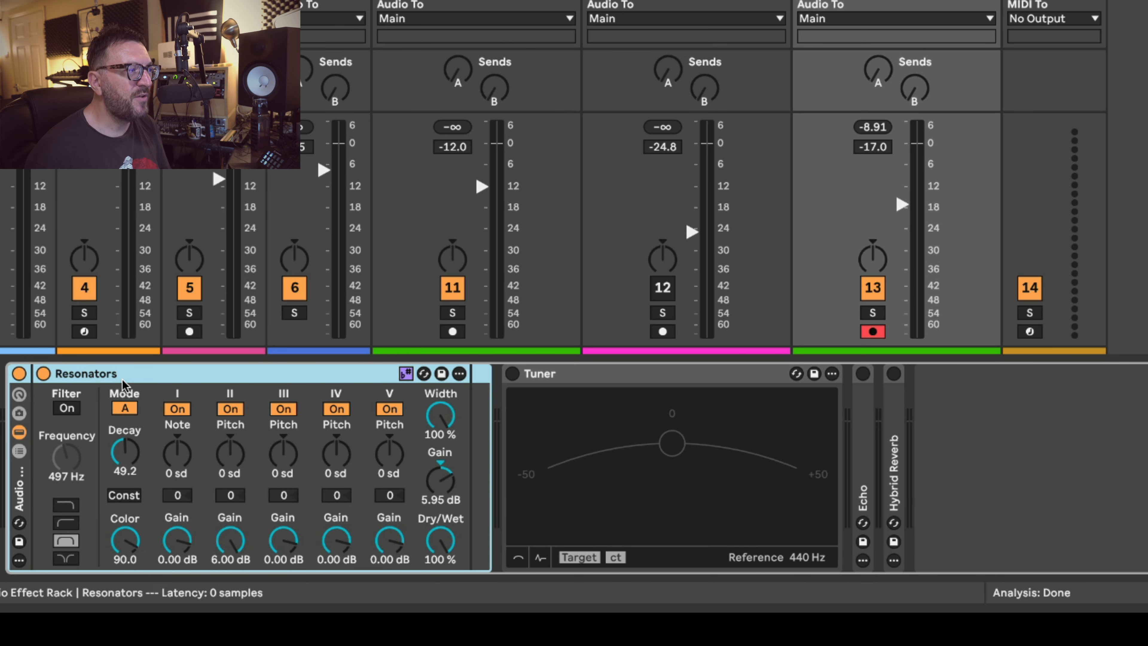
double_click(17, 482)
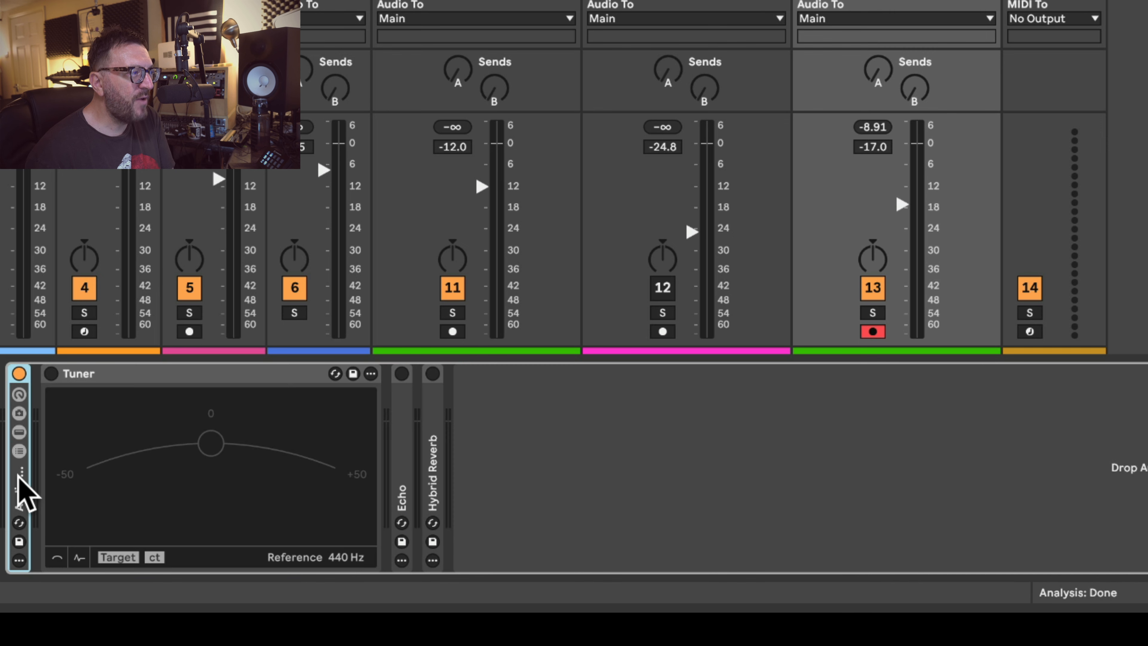
left_click(18, 432)
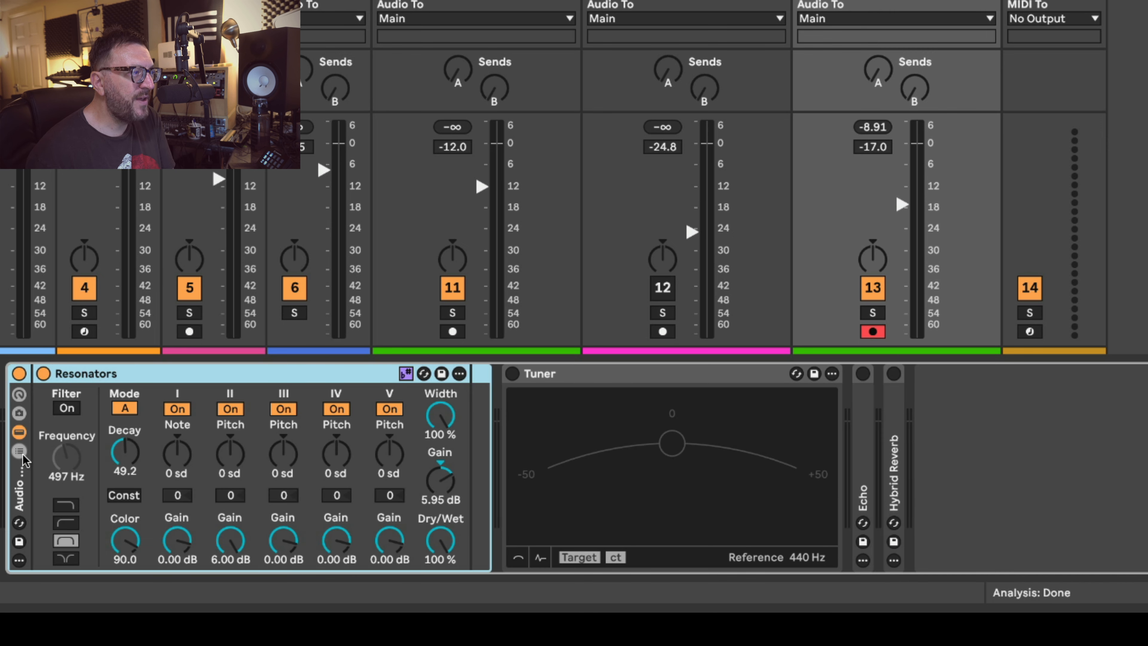
left_click(18, 451)
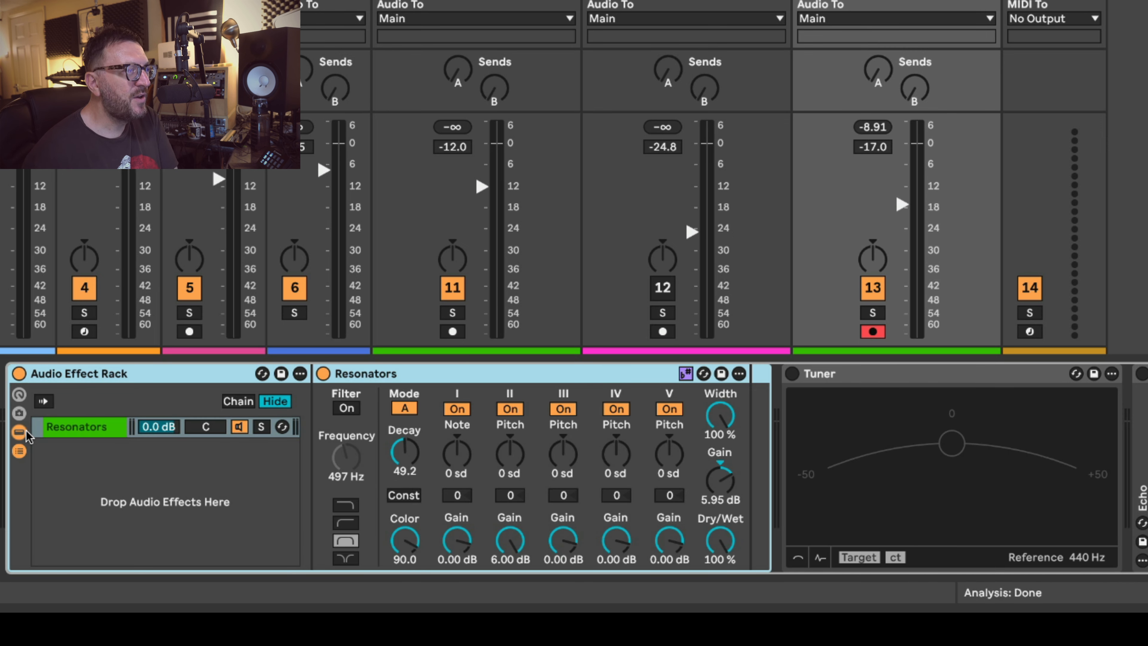
left_click(19, 396)
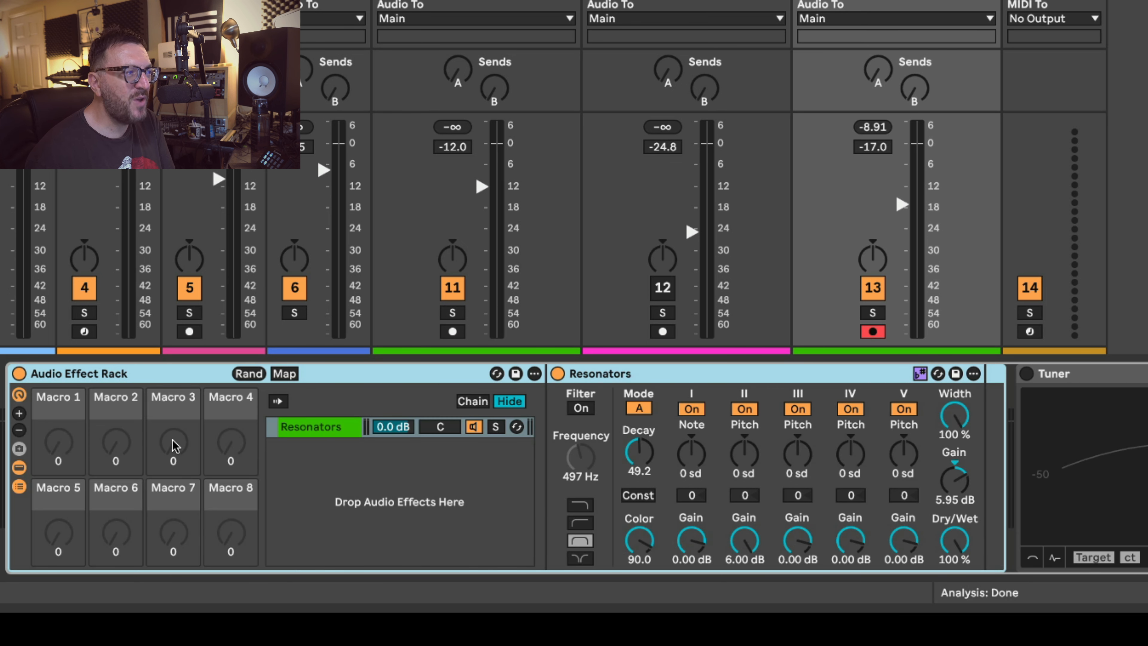
Step: Expand the rack to 16 macro controls
left_click(19, 414)
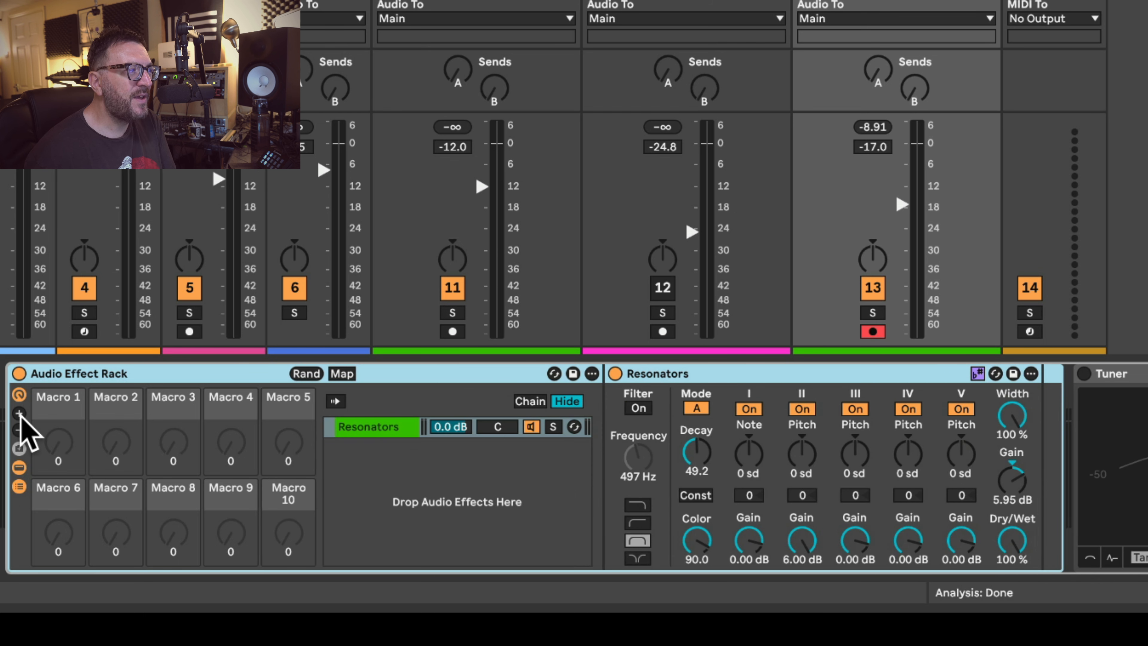
left_click(19, 414)
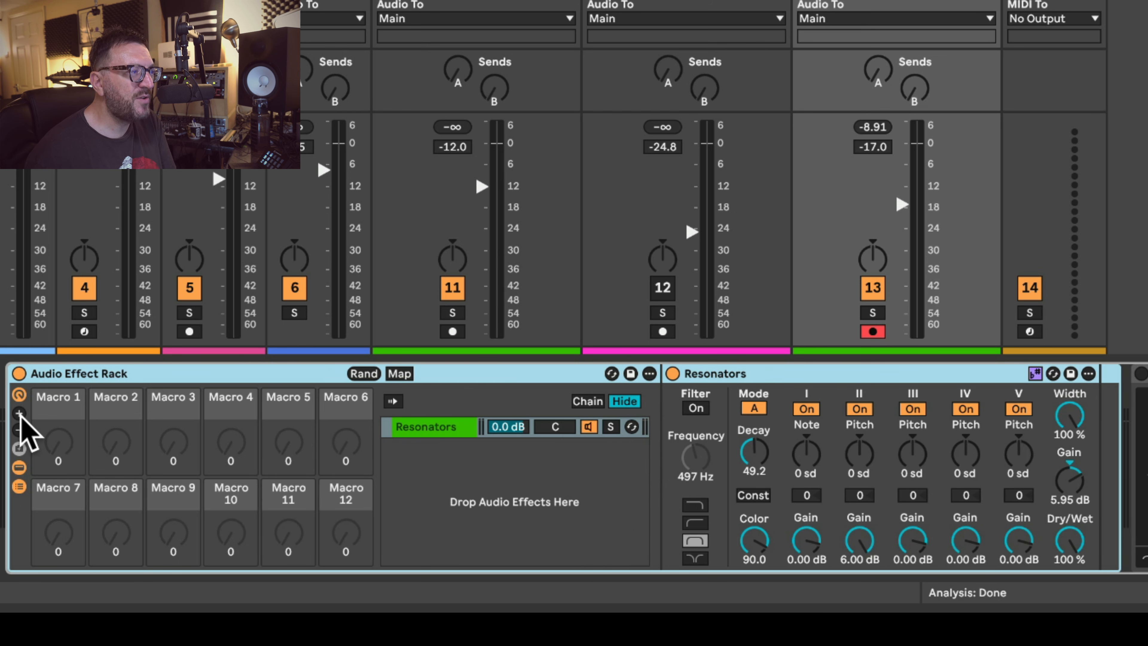
left_click(19, 414)
left_click(19, 413)
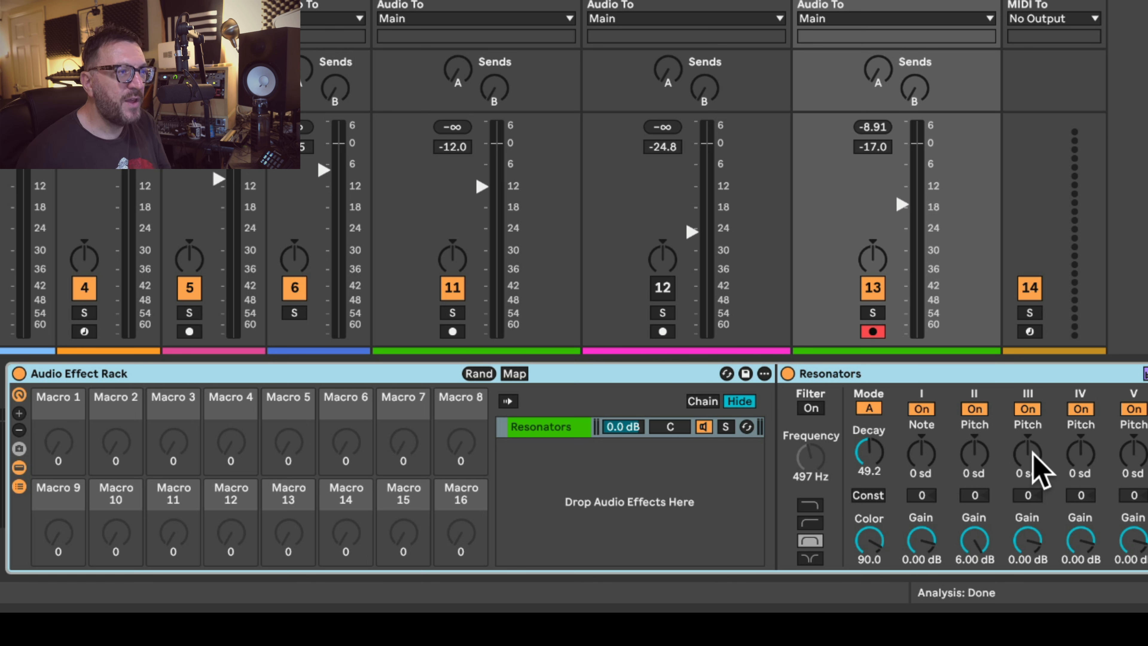
Step: Map resonator I's note to Macro 1, try that macro at 0 sd, and map resonator II's pitch to Macro 2
right_click(922, 457)
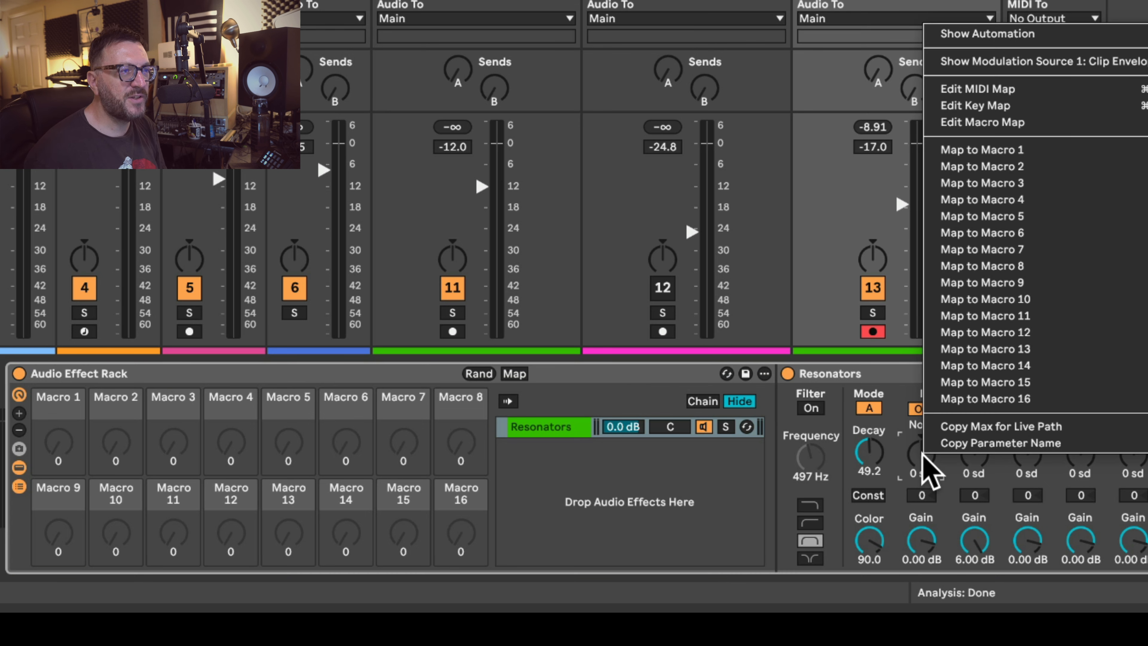
left_click(966, 151)
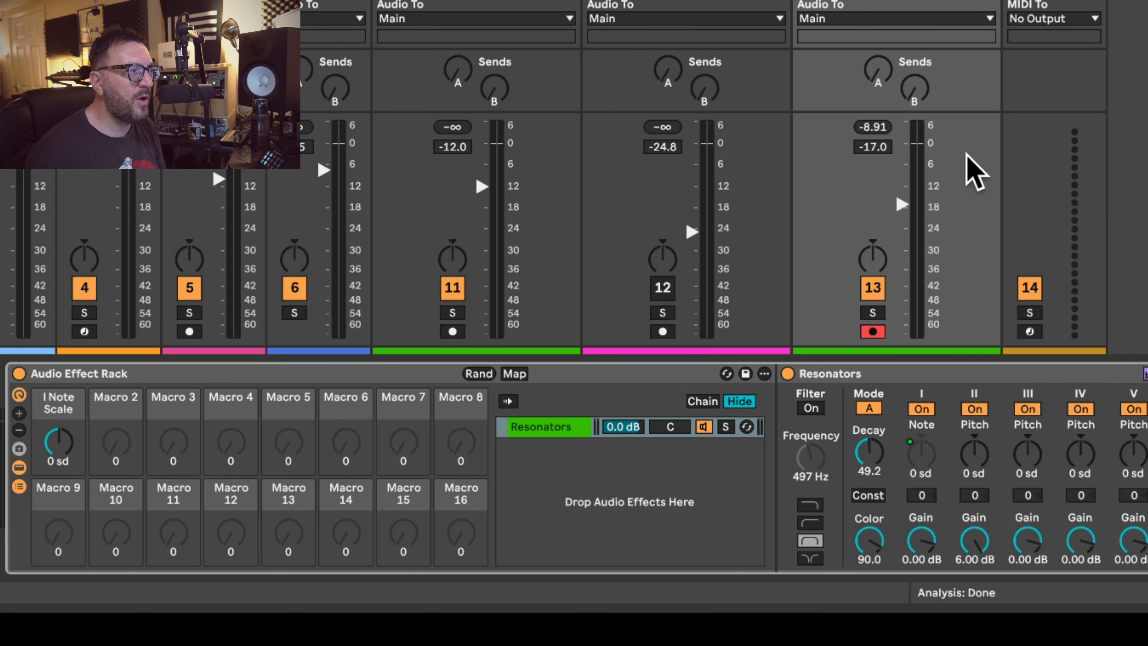
mouse_move(59, 439)
left_mouse_down()
mouse_move(59, 385)
mouse_move(59, 439)
left_mouse_up()
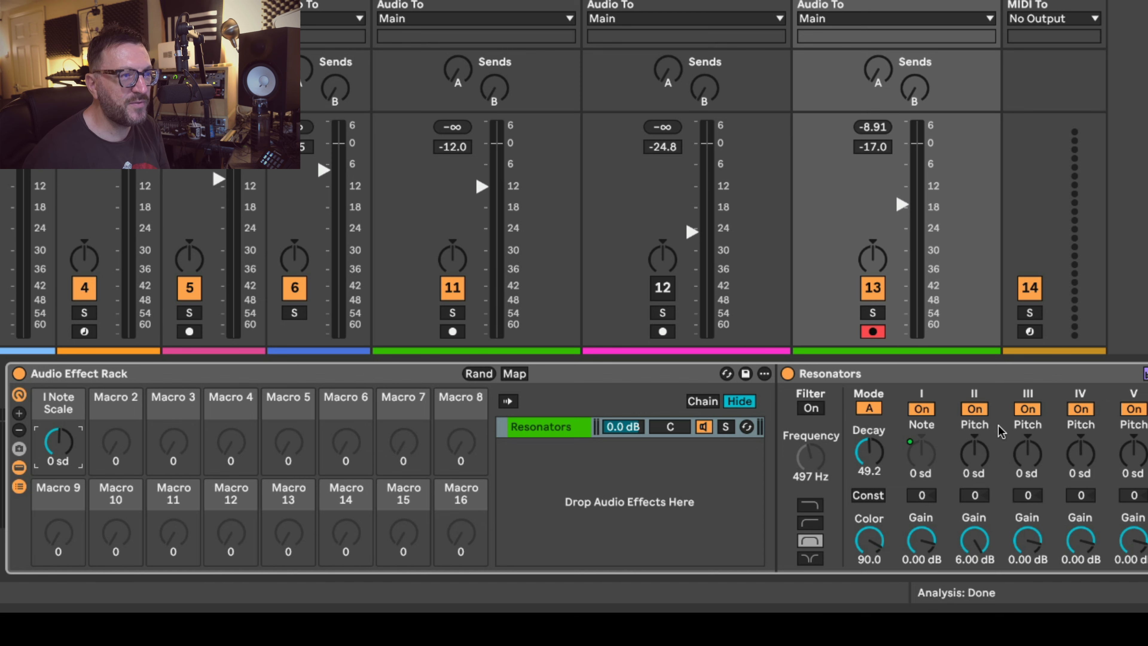
right_click(976, 452)
left_click(1035, 156)
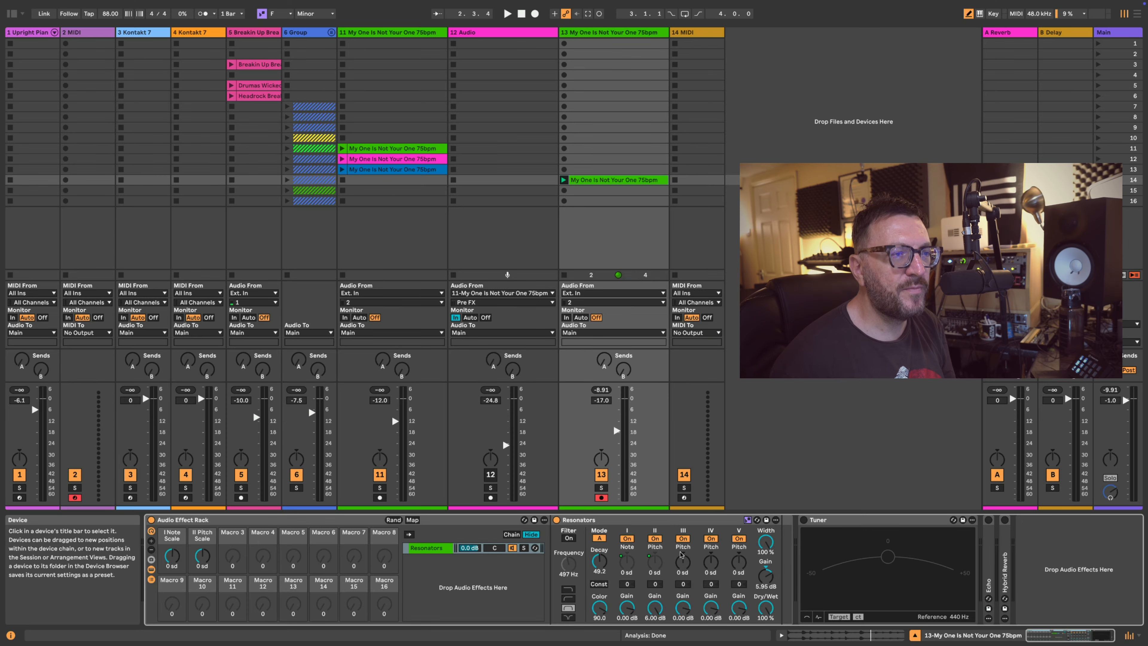
Step: Map the pitches of resonators III, IV and V to Macros 3, 4 and 5, and Decay to Macro 6
right_click(682, 562)
left_click(712, 417)
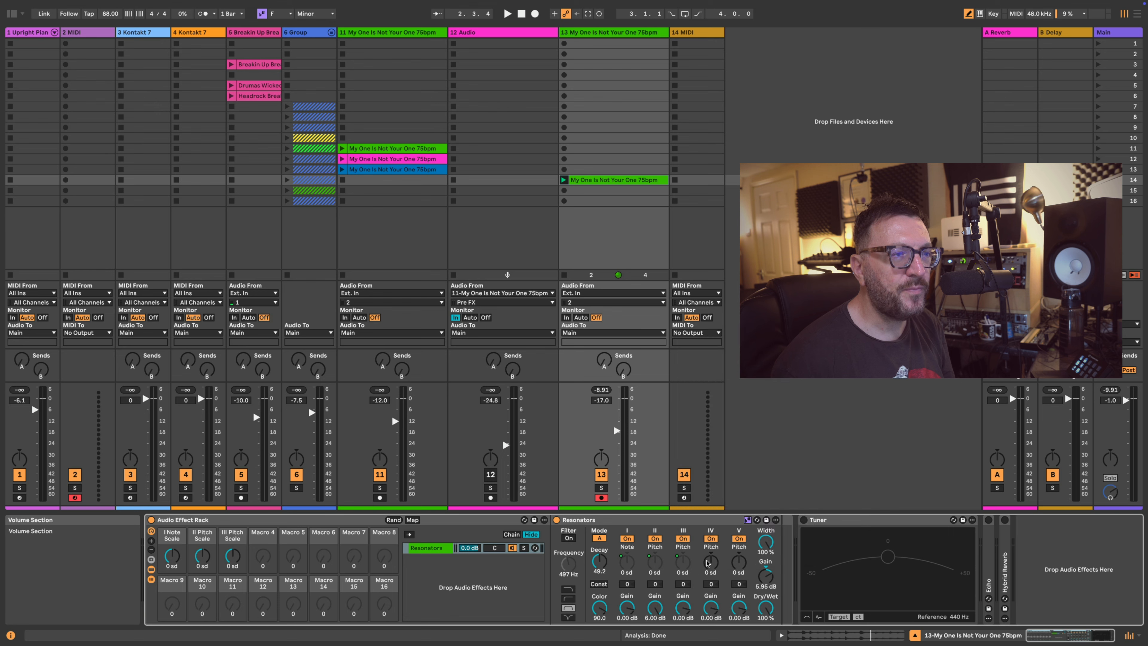
right_click(711, 562)
left_click(728, 426)
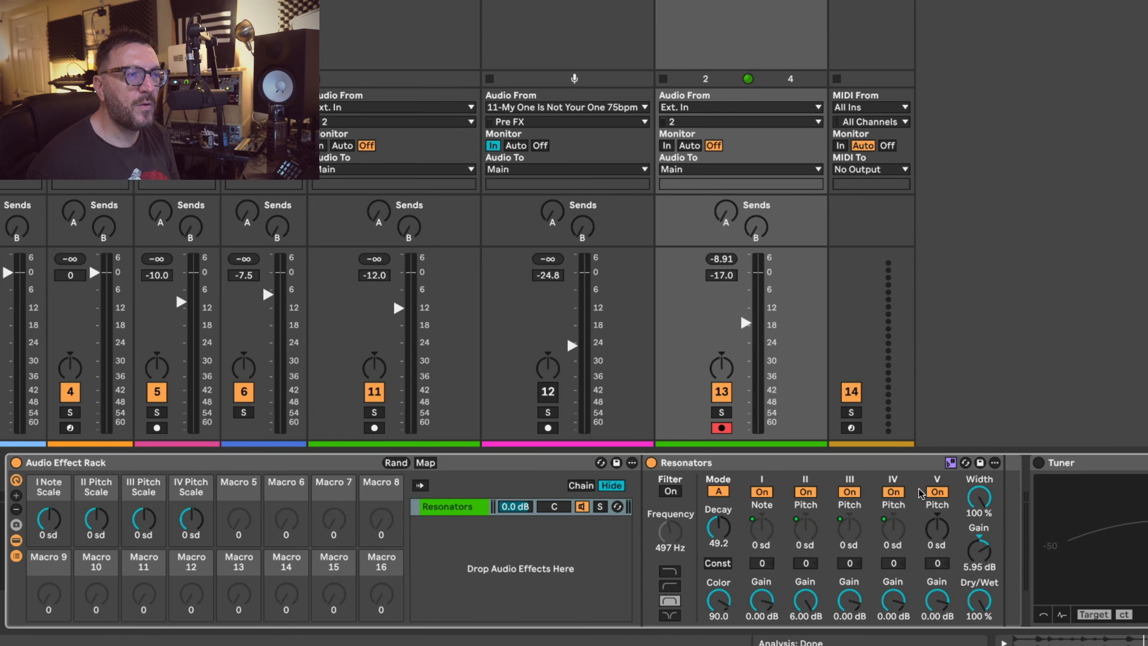
right_click(930, 526)
left_click(970, 338)
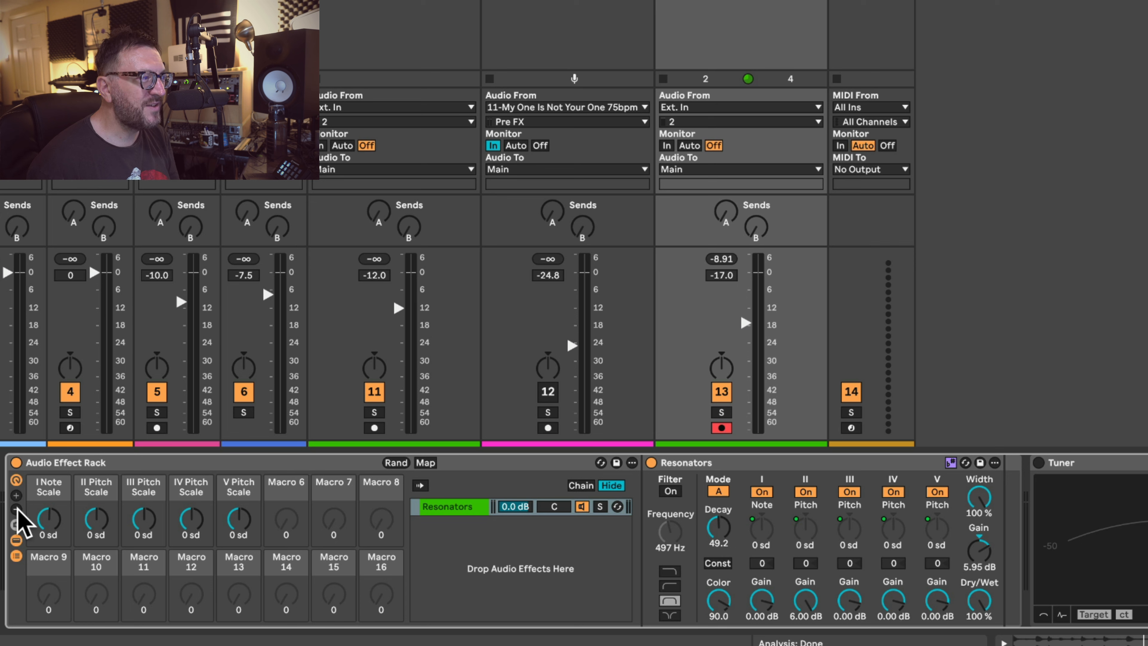
right_click(722, 529)
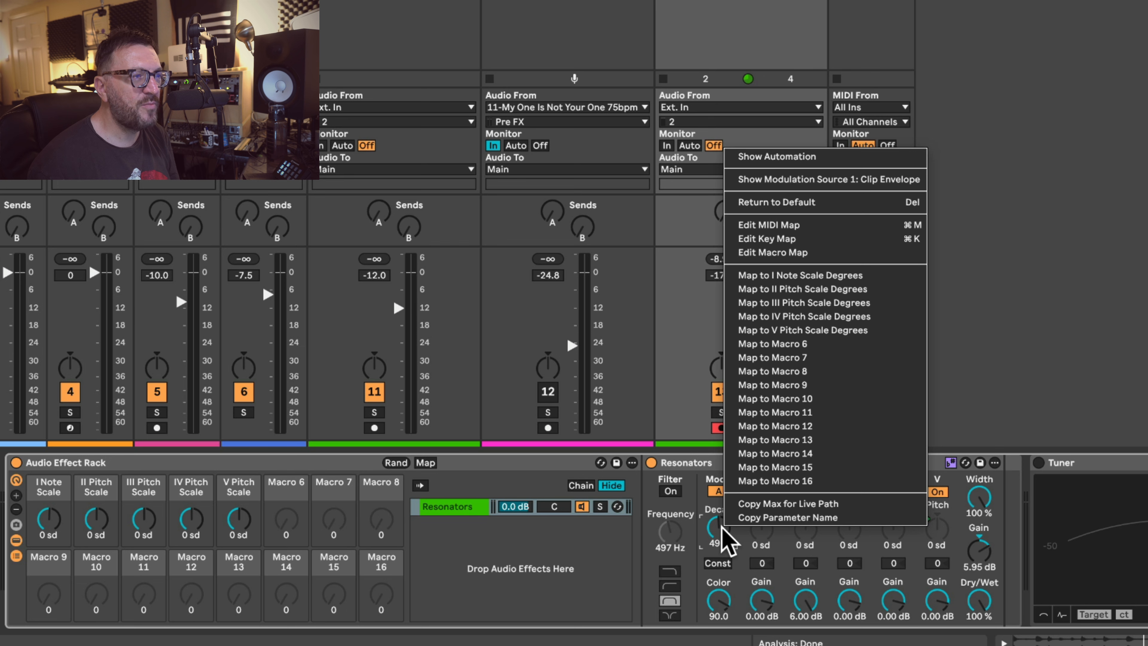
left_click(772, 343)
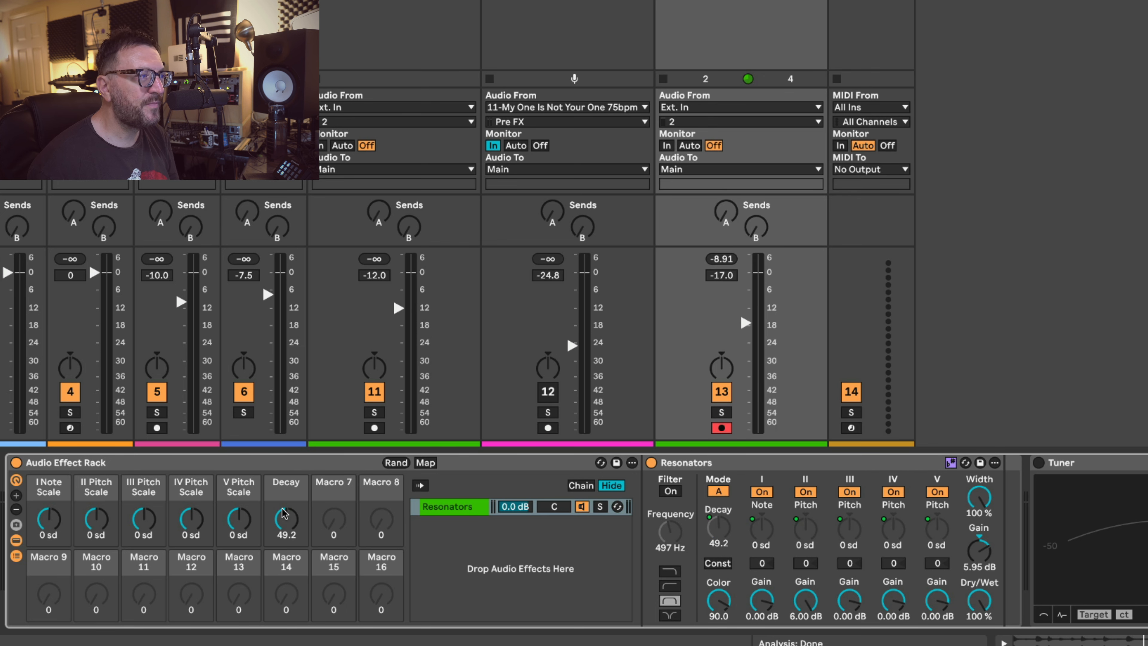
Step: Reduce the rack to eight macro controls
left_click(16, 510)
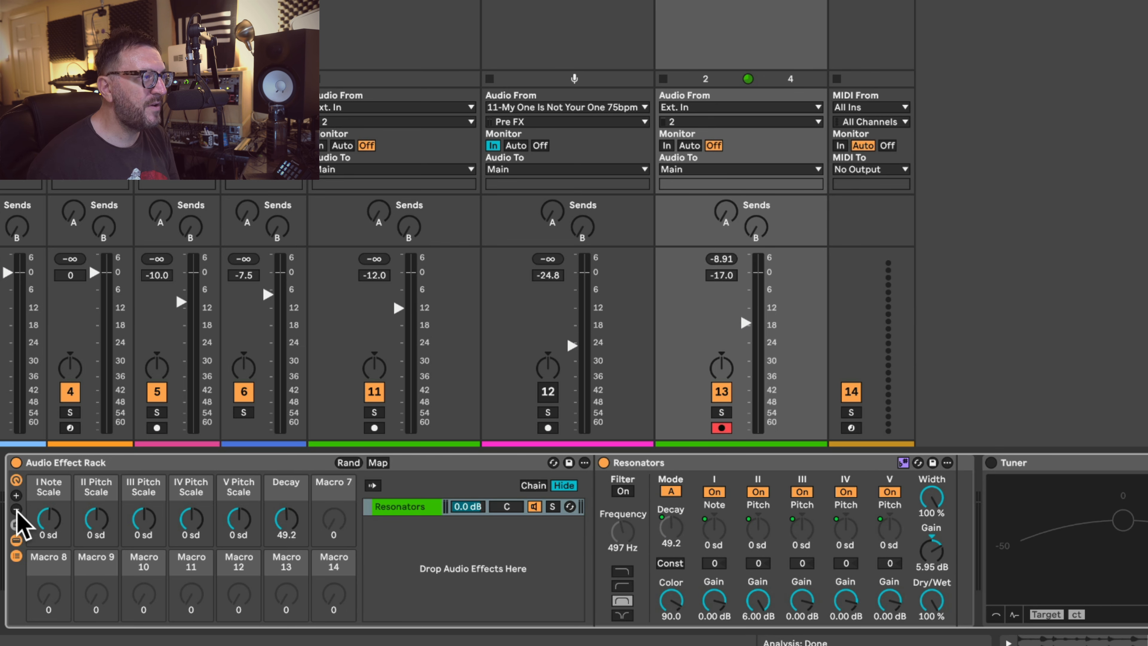
left_click(16, 509)
left_click(17, 509)
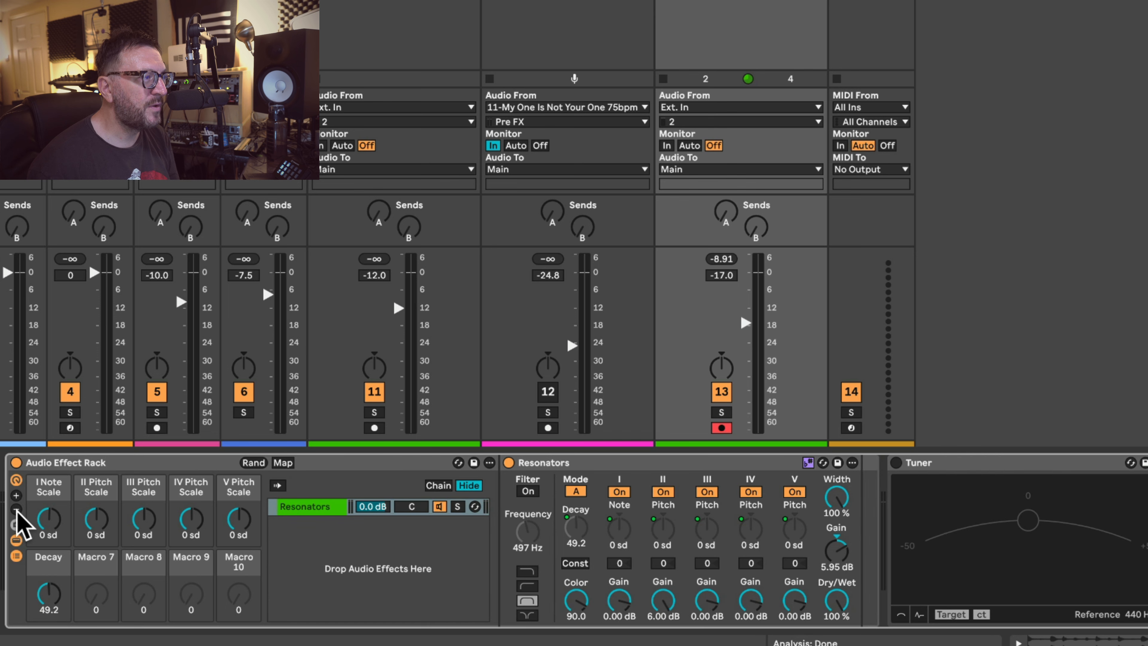
left_click(16, 510)
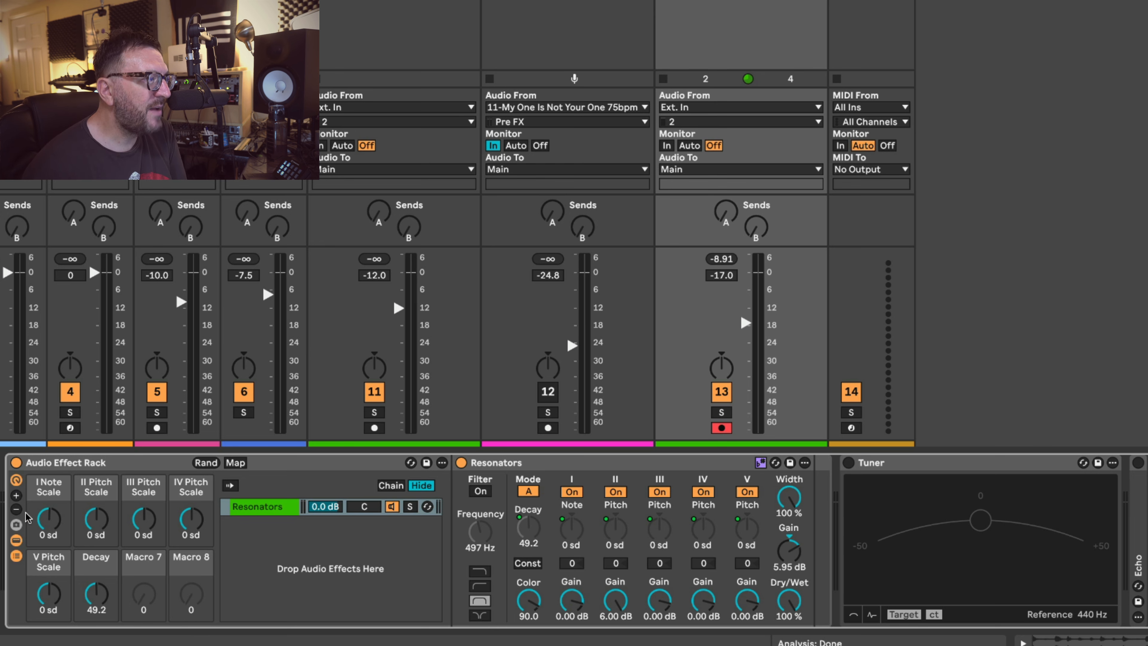
Step: Show the rack's macro variations and store the current macro settings as a new variation
left_click(18, 525)
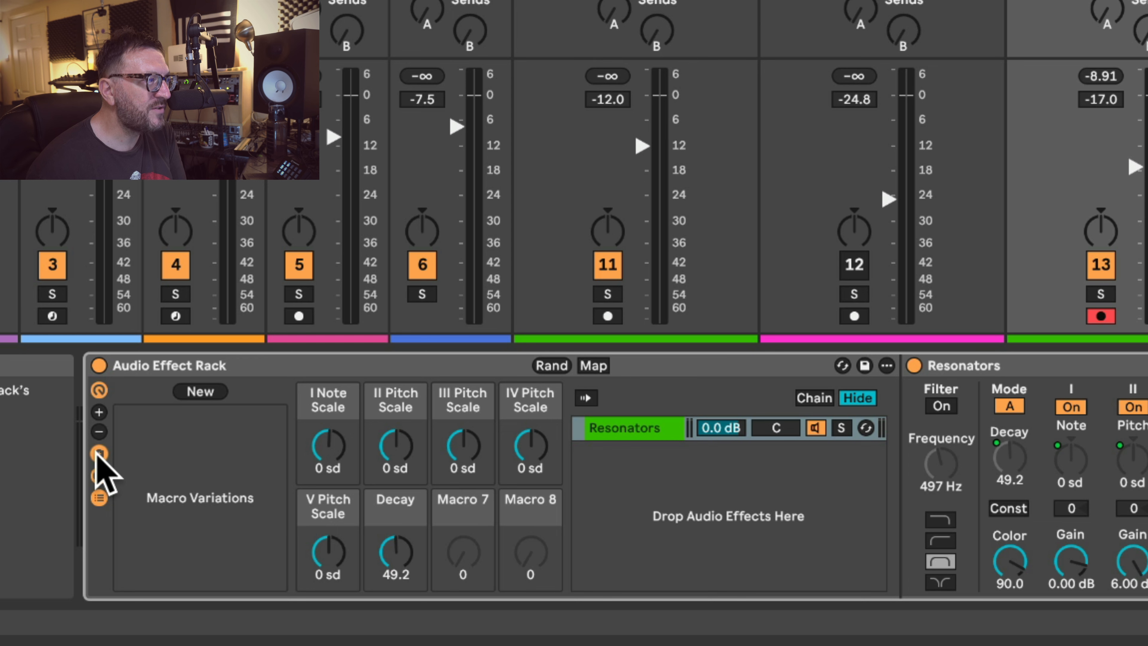
left_click(99, 453)
left_click(98, 454)
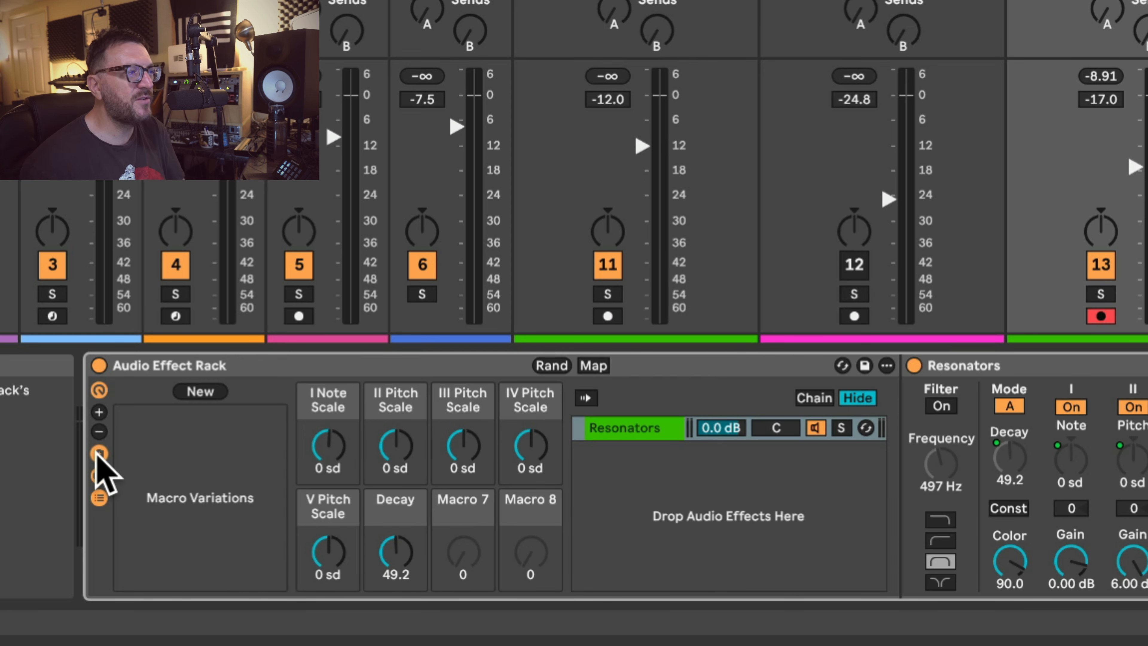
left_click(203, 393)
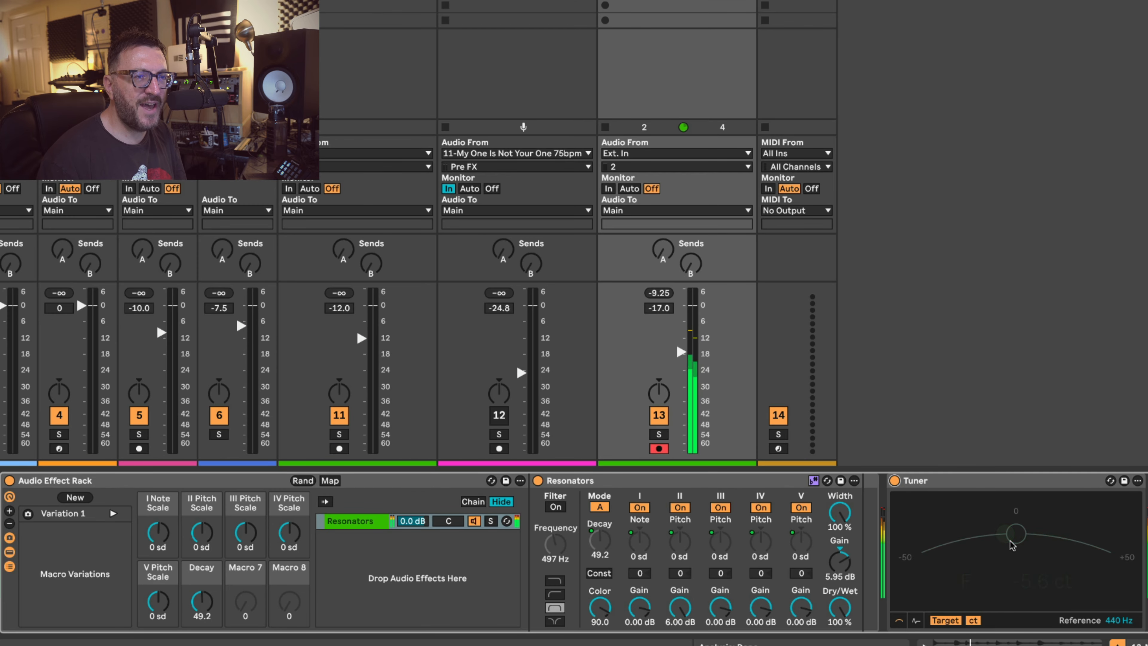
Step: Set the II, III, IV and V pitch macros to +2, -3, +6 and +8 sd, and Decay to 74.0
left_click_drag(201, 533, 288, 500)
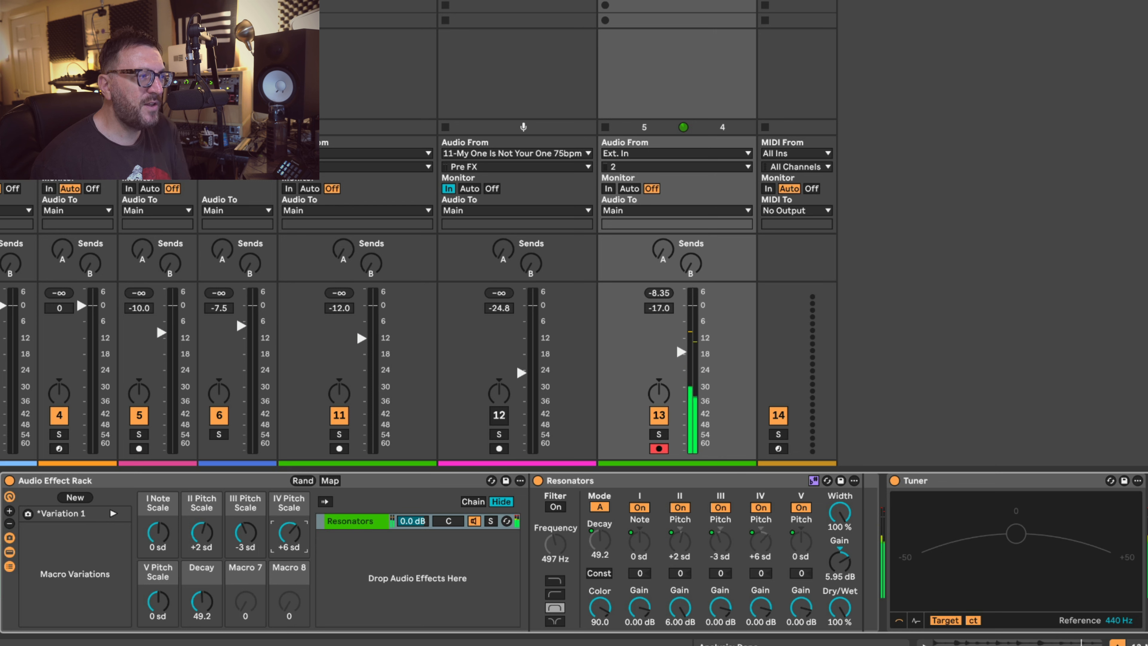
left_click_drag(158, 602, 157, 561)
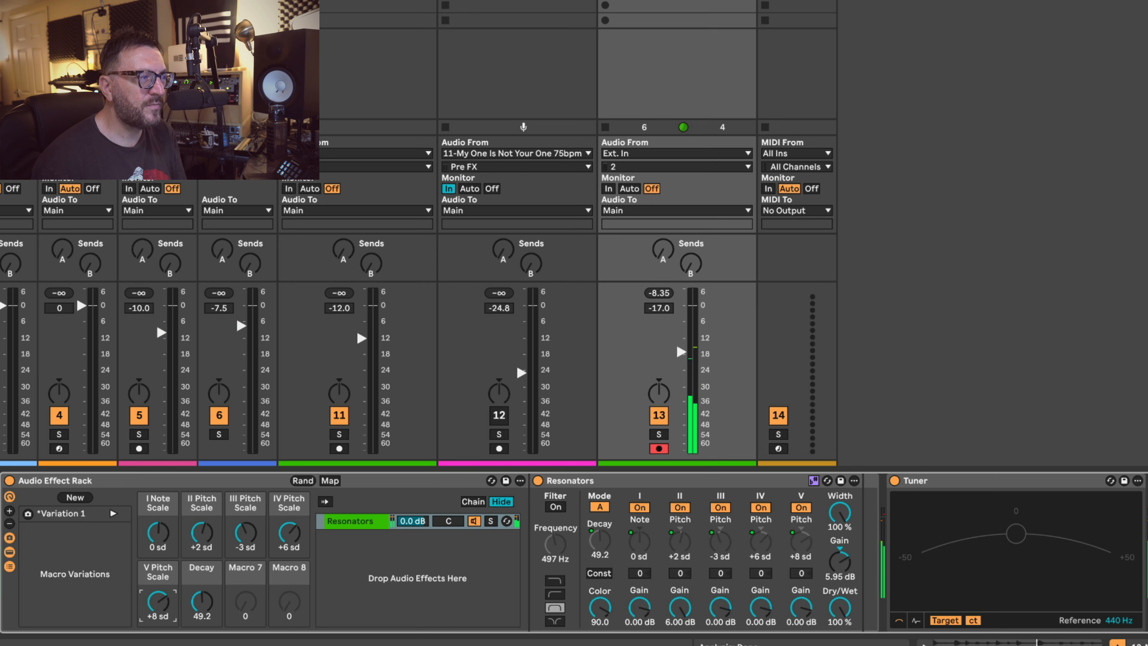
left_click_drag(202, 602, 201, 574)
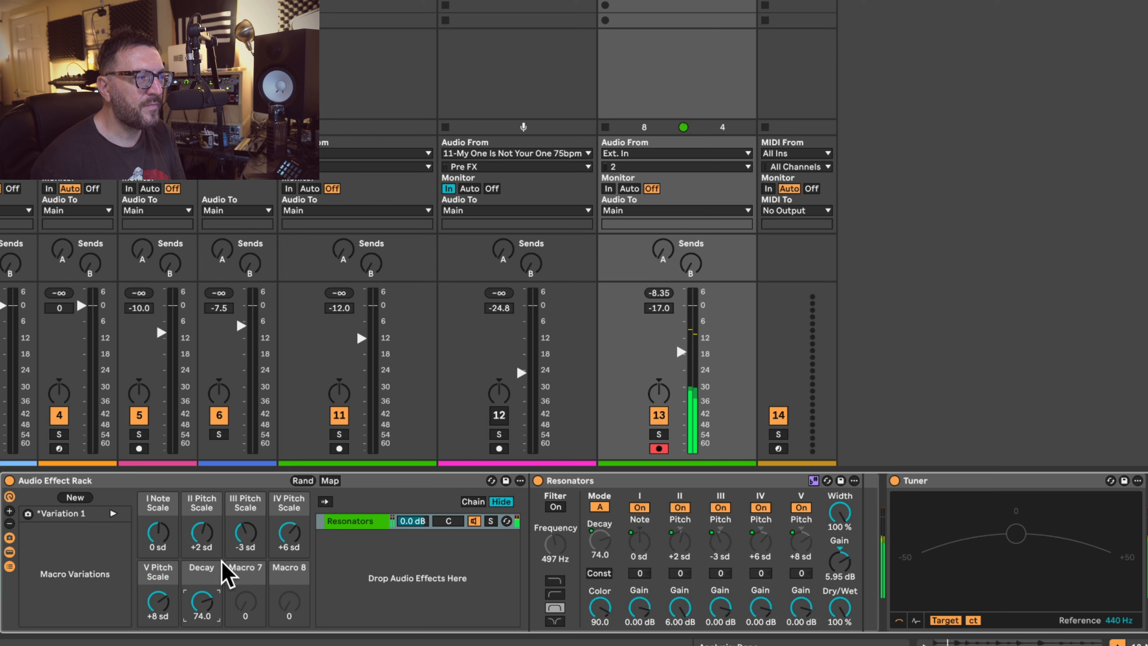
Step: Set the III, IV and V pitch macros to +6, +15 and +13 sd and Decay to 79.5, and store a new variation
left_click_drag(201, 601, 158, 628)
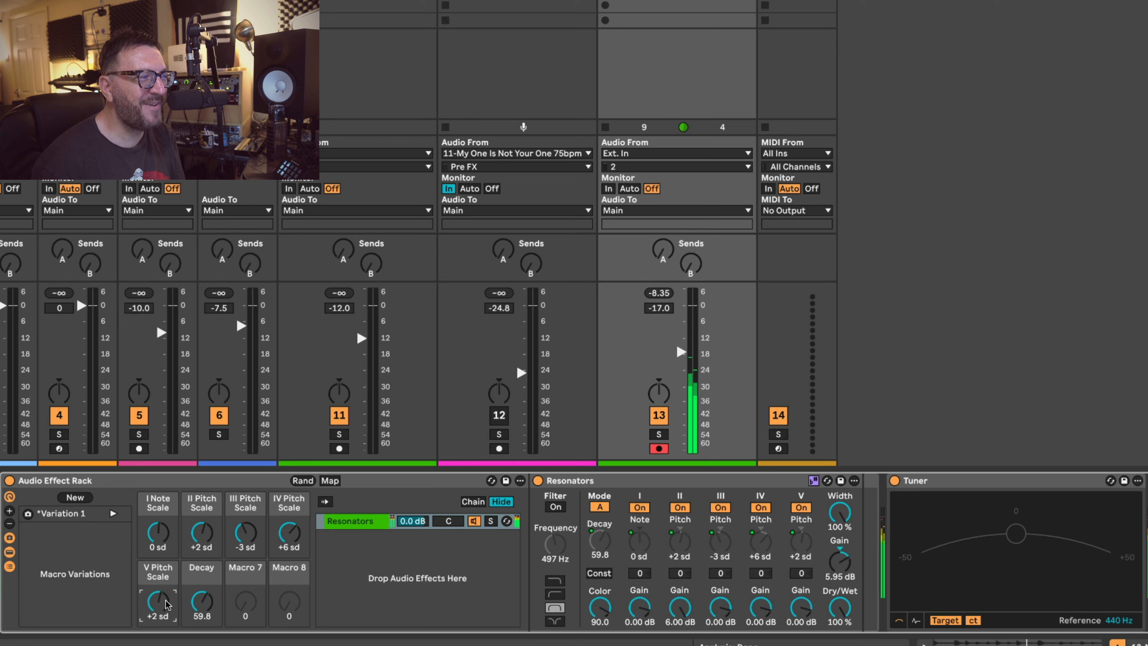
left_click(243, 541)
left_click_drag(243, 541, 242, 538)
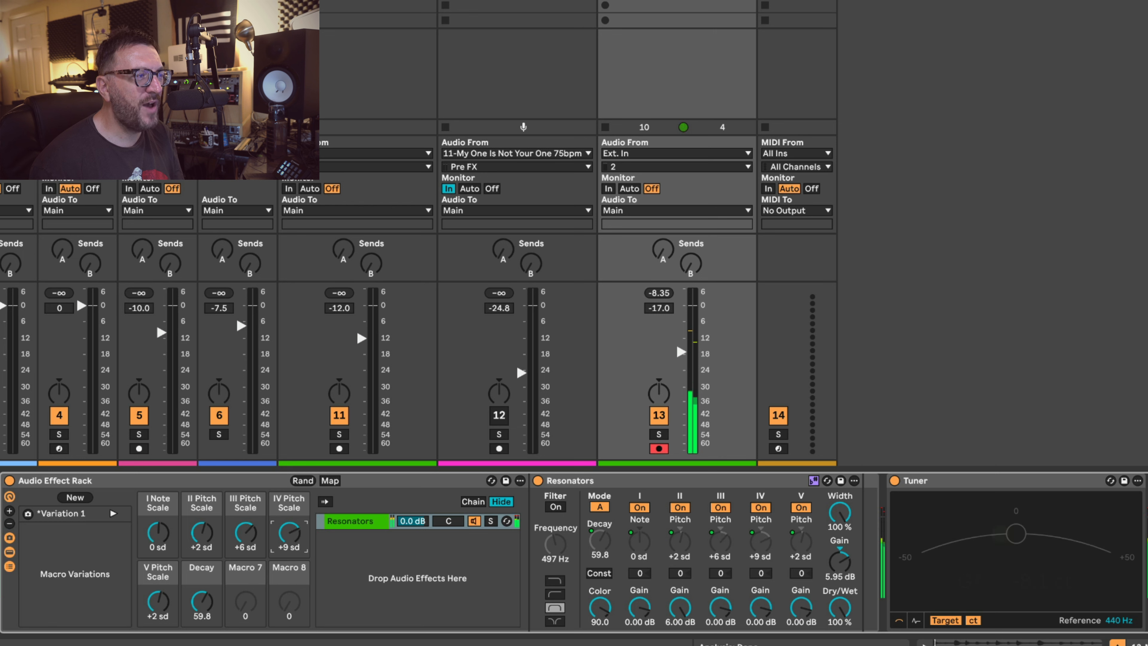
left_click_drag(289, 533, 289, 515)
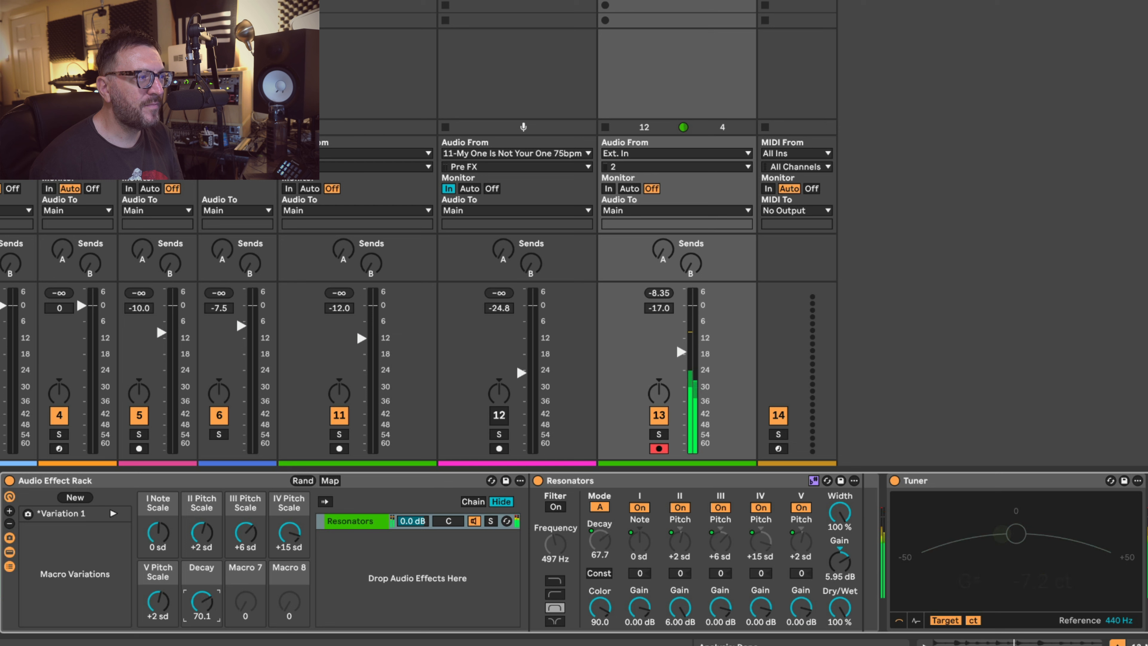
left_click_drag(202, 601, 167, 583)
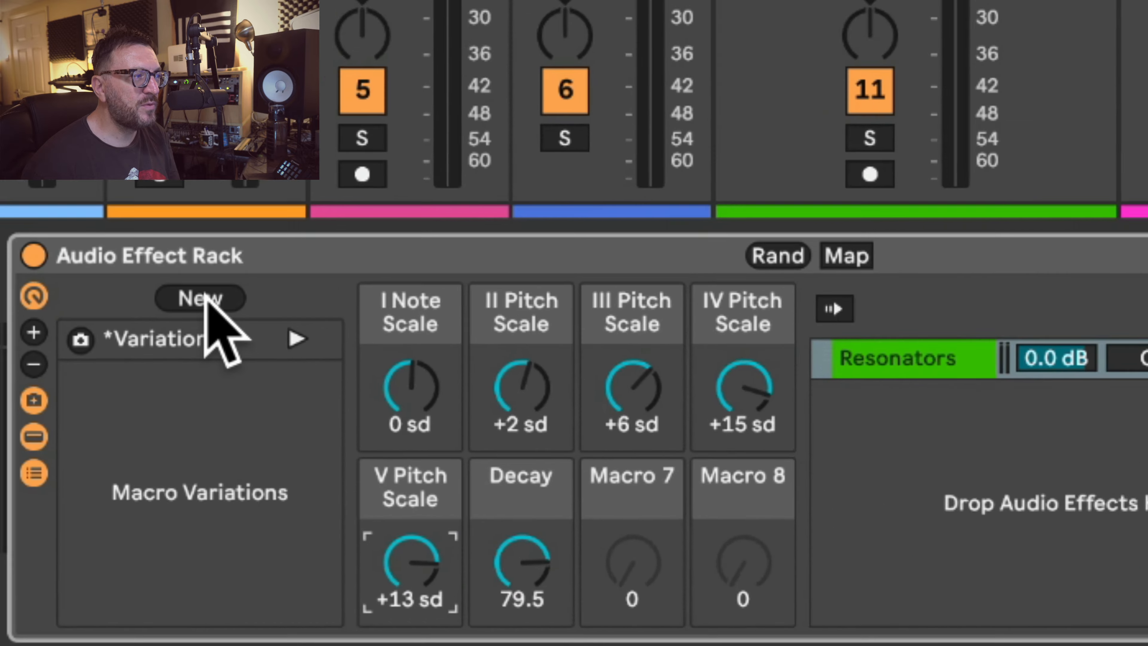
left_click(76, 498)
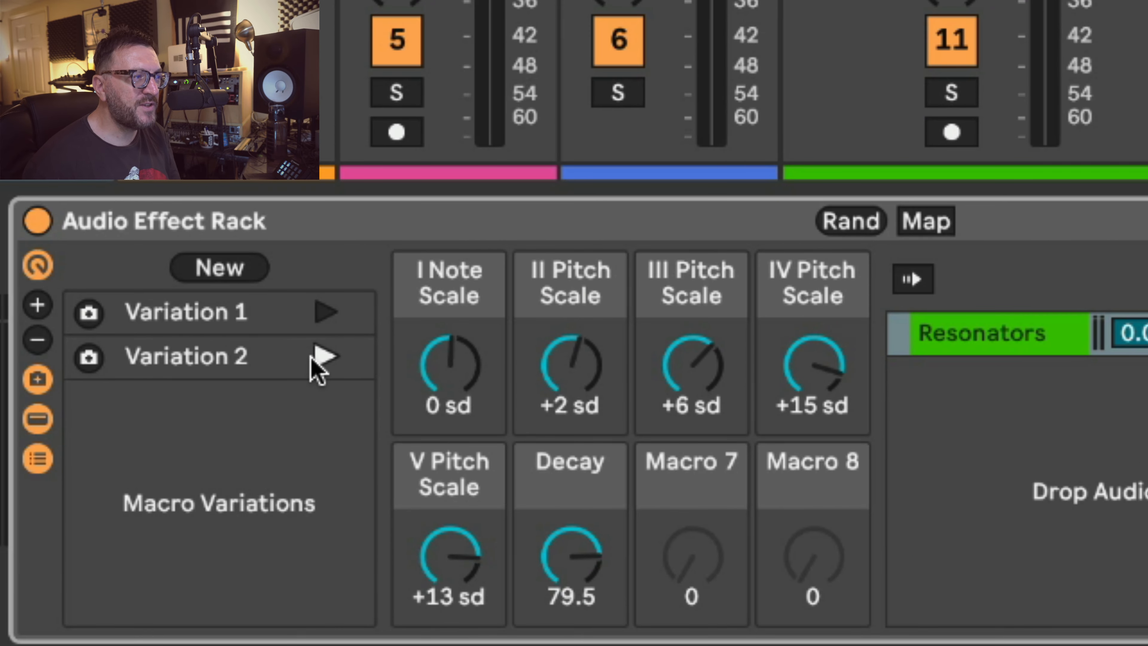
Step: Lower the resonator I note macro to -2 sd and store the macro settings as a new variation
left_click(451, 377)
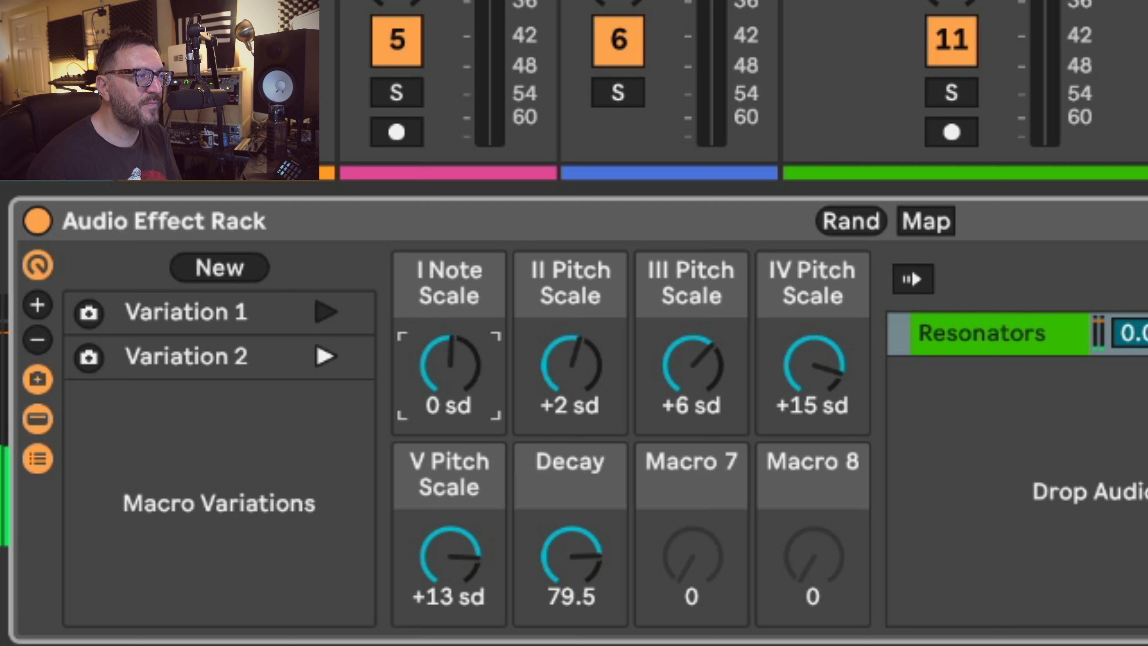
left_click_drag(452, 377, 451, 401)
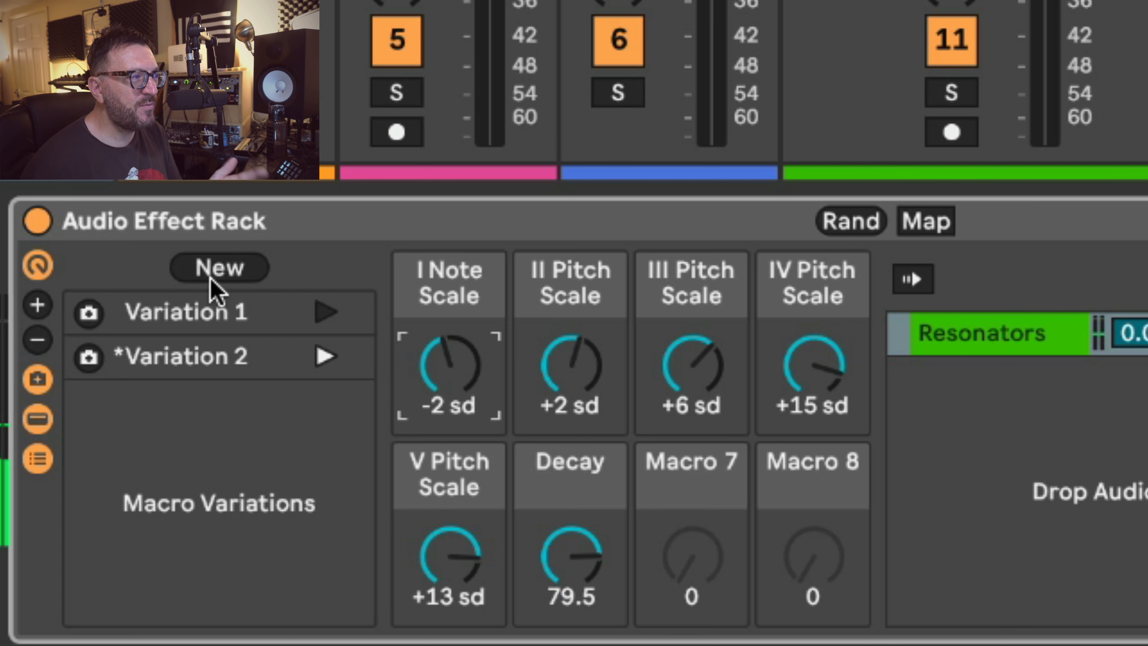
left_click(219, 270)
Step: Set pitch macros II and III to +7 sd, IV to +16 sd, V to -7 sd and Decay to 96.9, and store a fourth variation
mouse_move(685, 373)
left_mouse_down()
mouse_move(685, 413)
mouse_move(685, 370)
left_mouse_up()
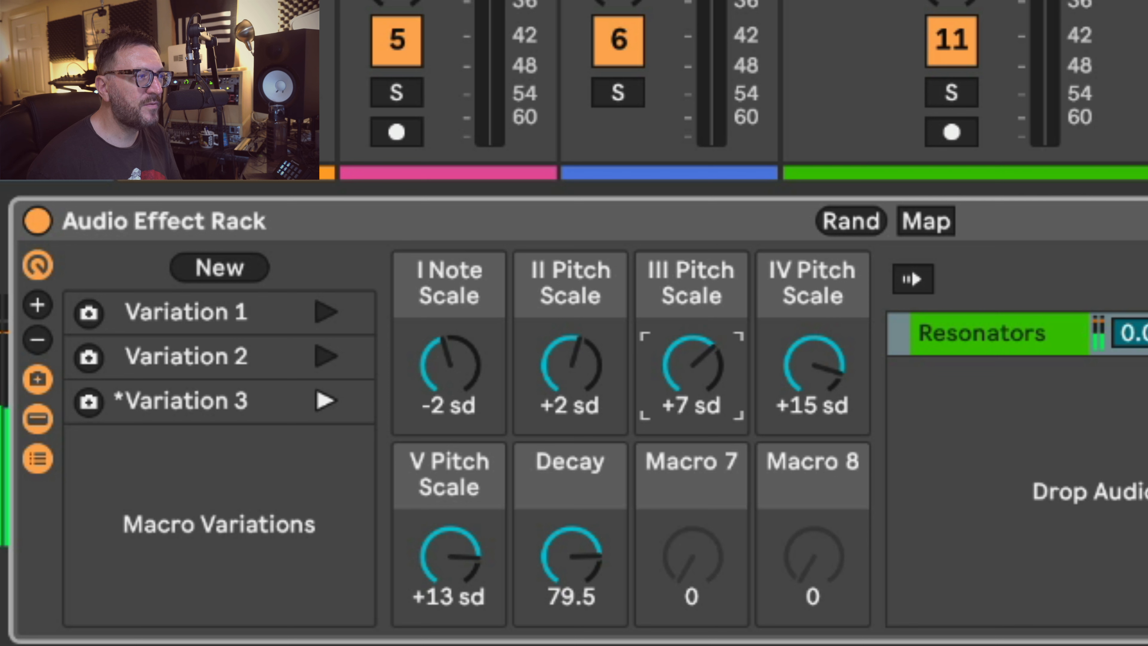
left_click_drag(587, 372, 587, 357)
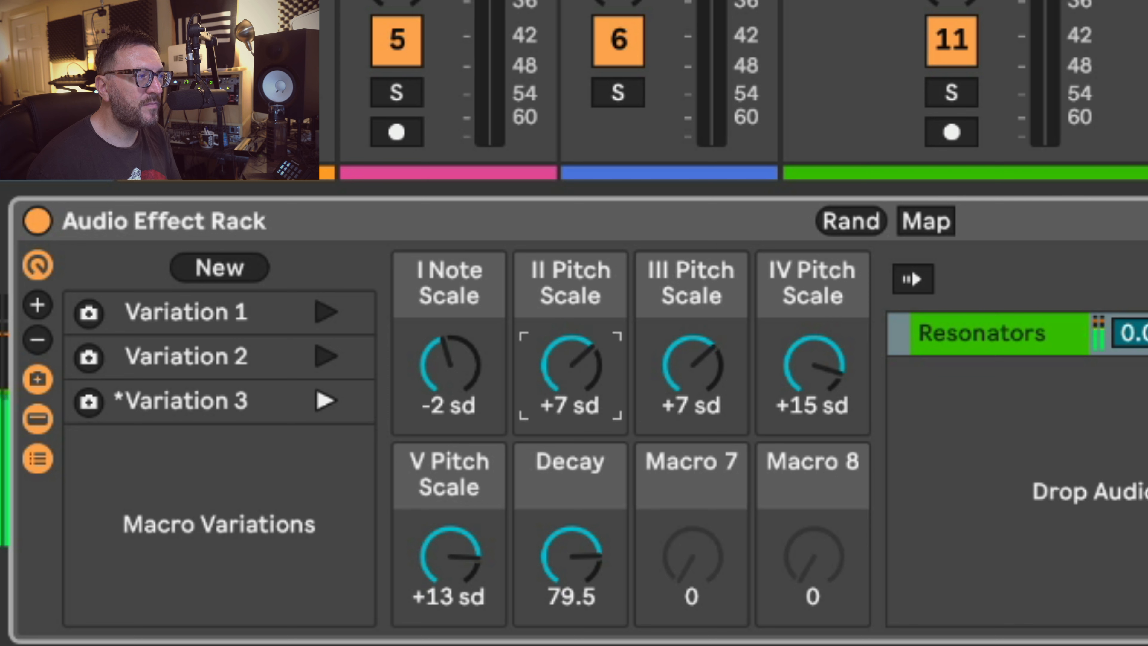
mouse_move(802, 384)
left_mouse_down()
mouse_move(802, 362)
mouse_move(802, 380)
left_mouse_up()
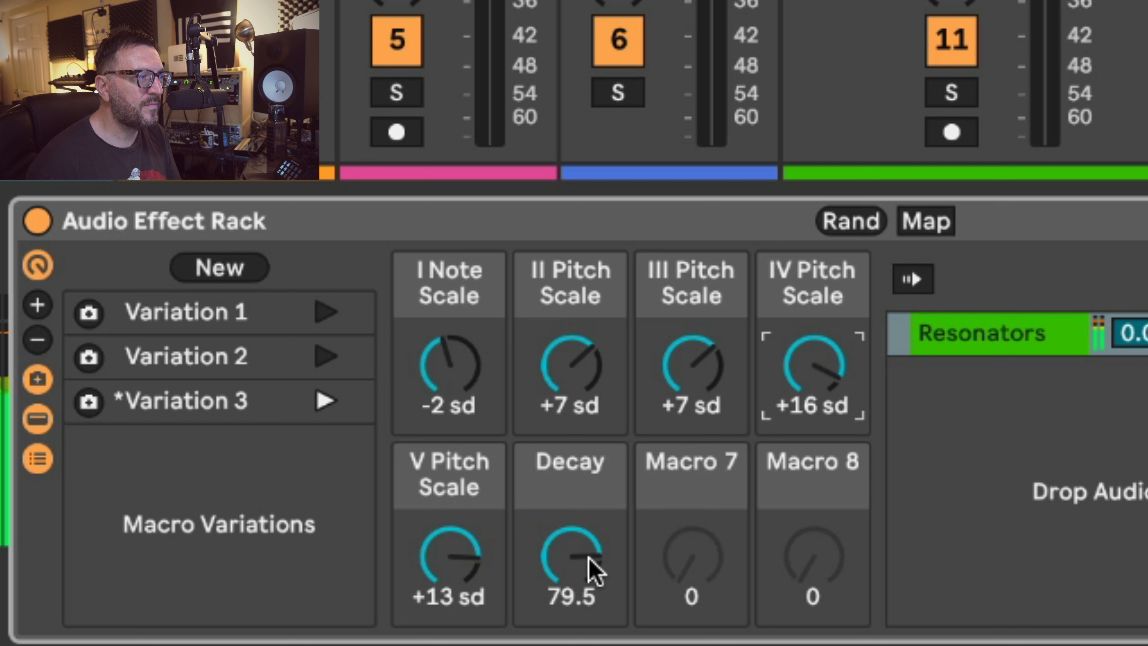
mouse_move(589, 569)
left_mouse_down()
mouse_move(589, 609)
mouse_move(589, 579)
left_mouse_up()
left_click_drag(474, 577, 474, 617)
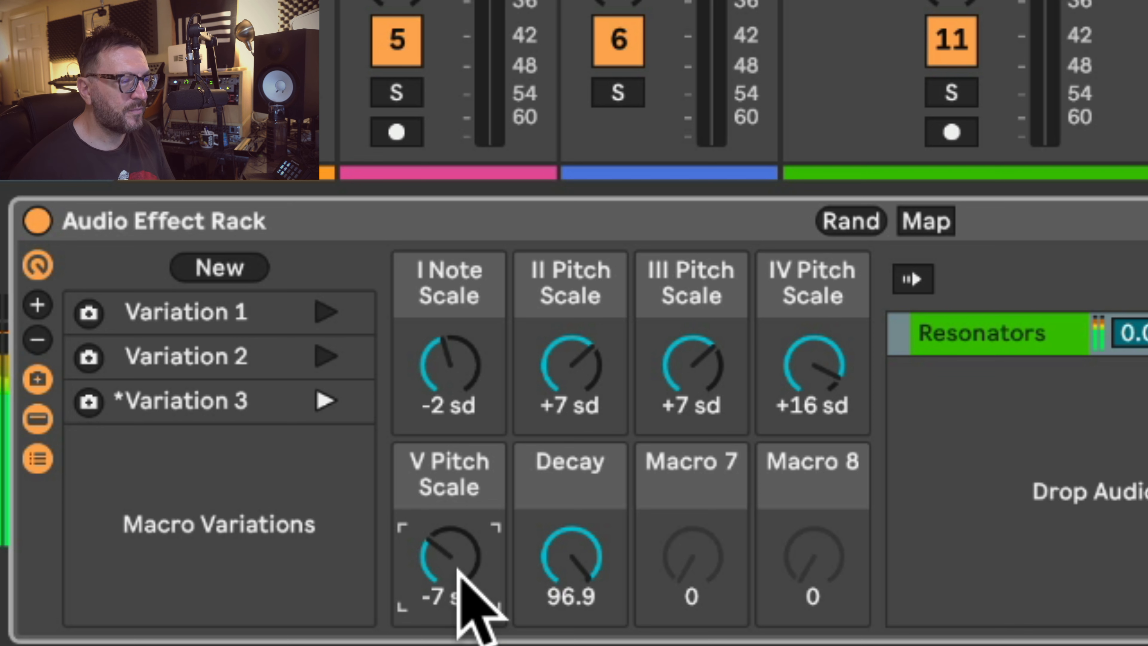
left_click(249, 279)
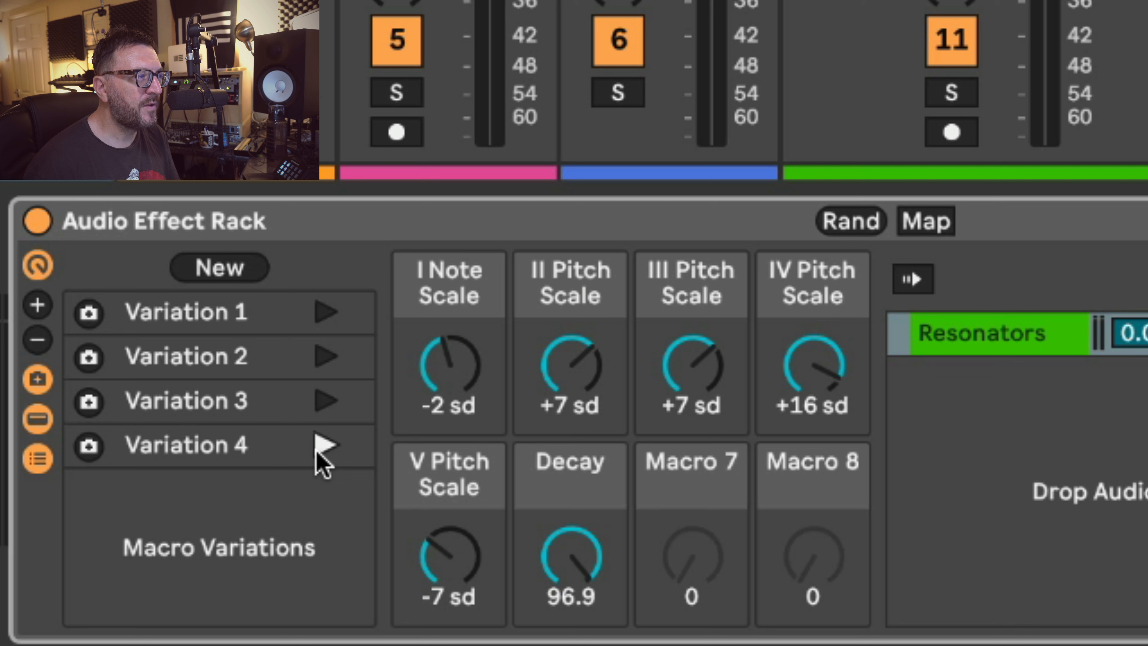
Step: Try the I note macro at +5 sd, III pitch at -7 sd, IV pitch at +21 sd and Decay at 41.7
left_click_drag(448, 390, 448, 371)
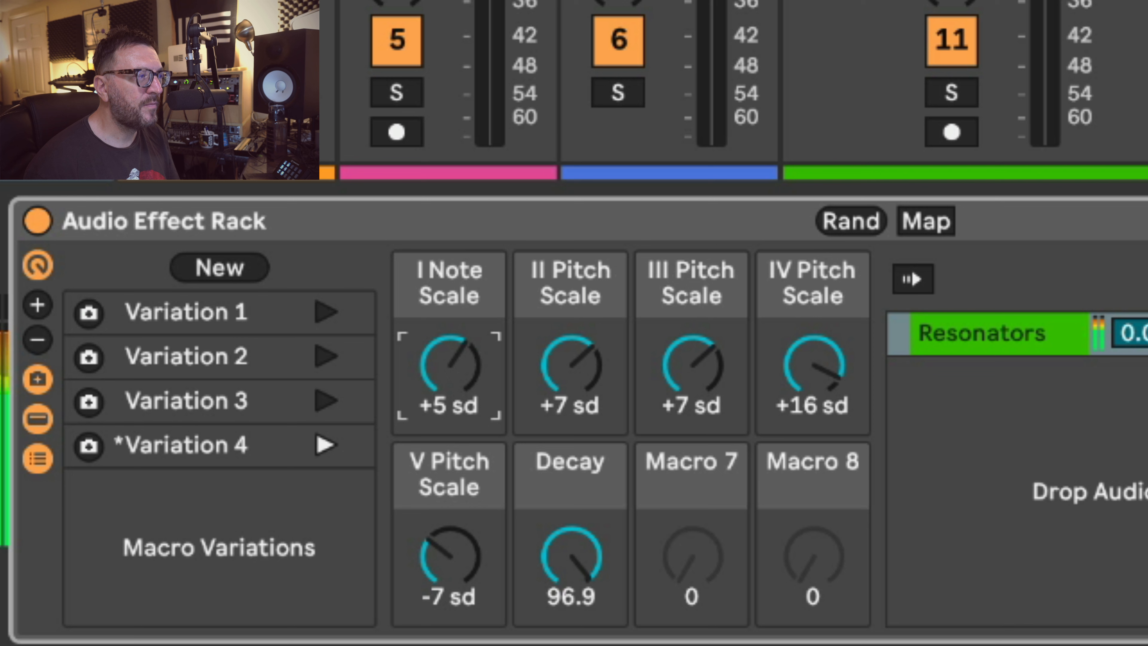
left_click_drag(696, 380, 696, 430)
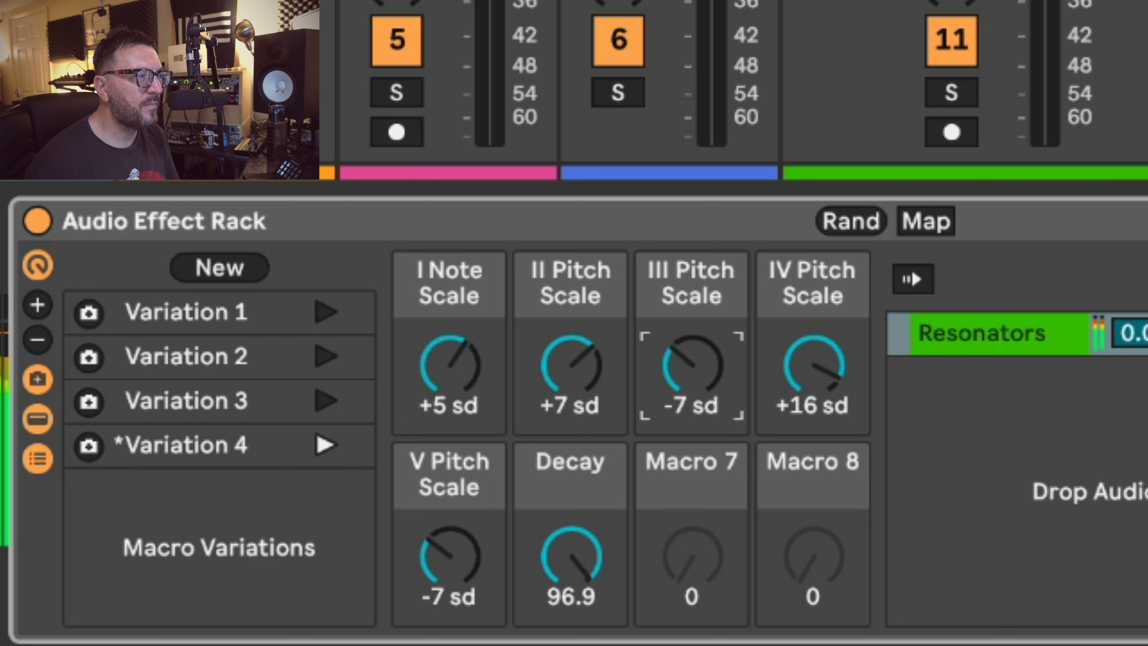
left_click_drag(836, 400, 836, 382)
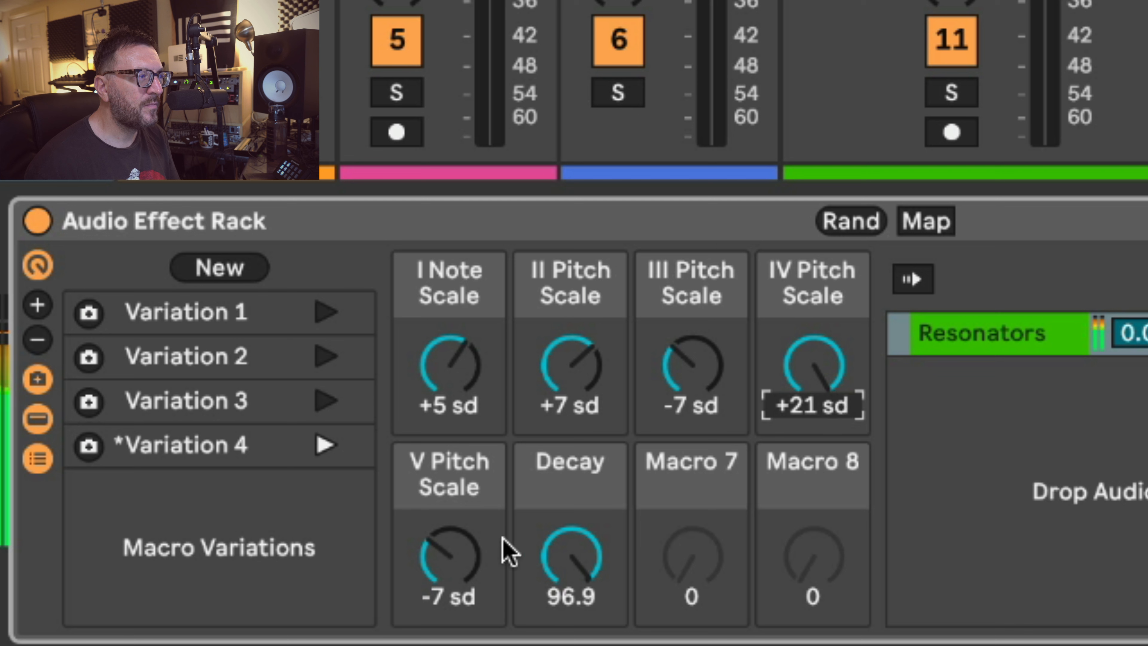
left_click(440, 565)
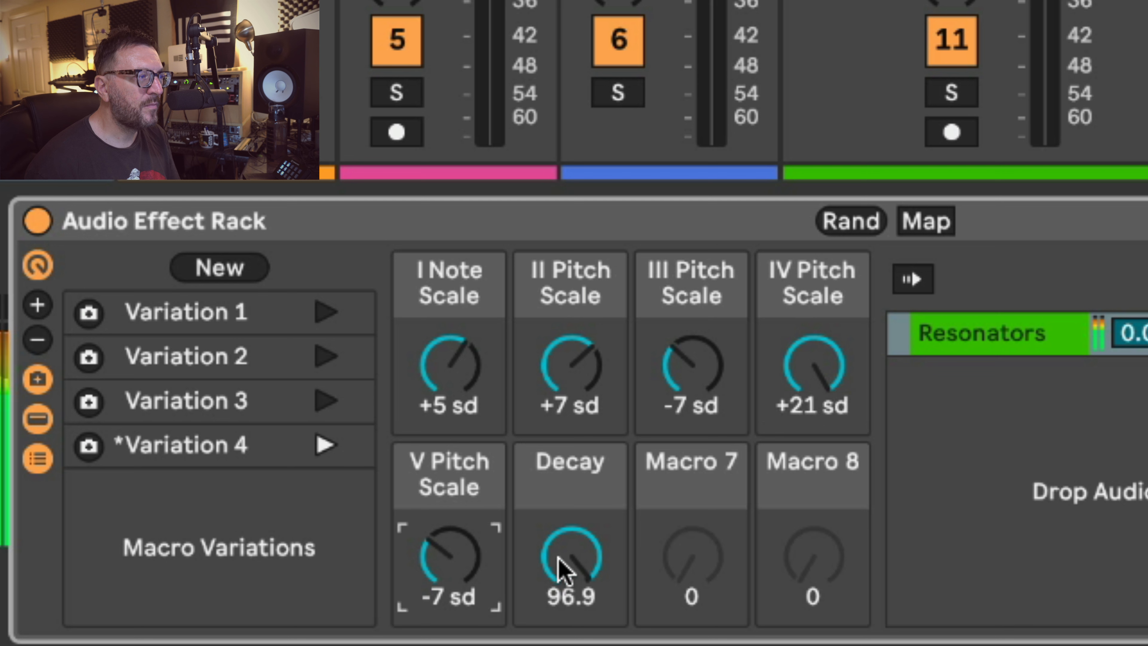
left_click_drag(560, 565, 560, 614)
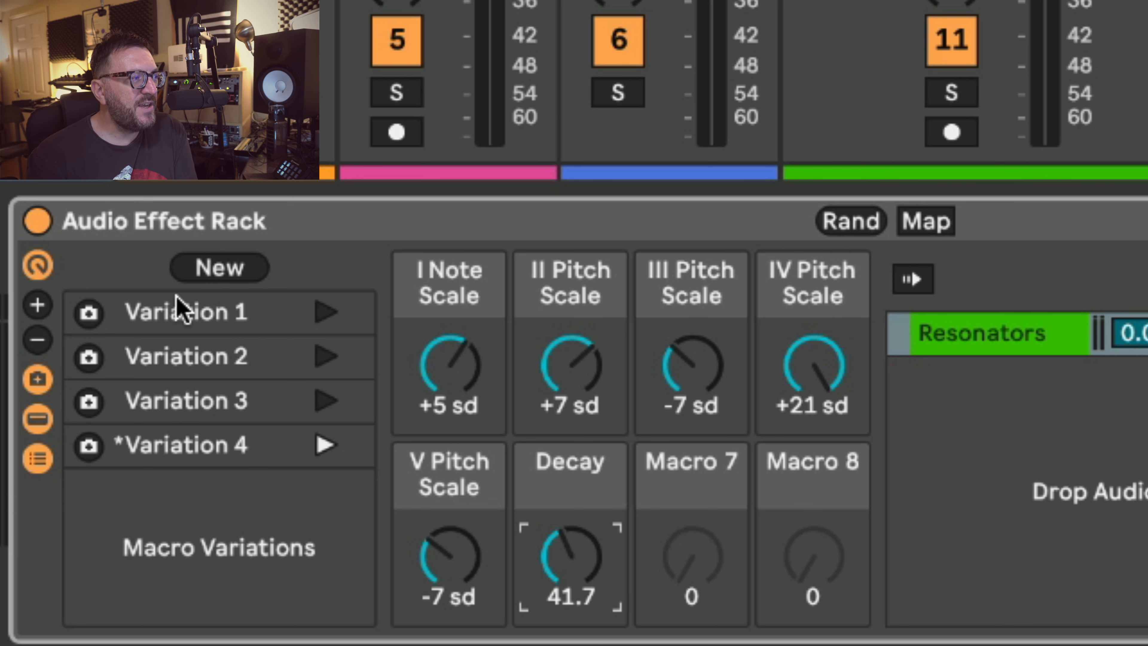
Step: Recall macro variations 1 to 4 in turn, and return to Variation 3
left_click(324, 313)
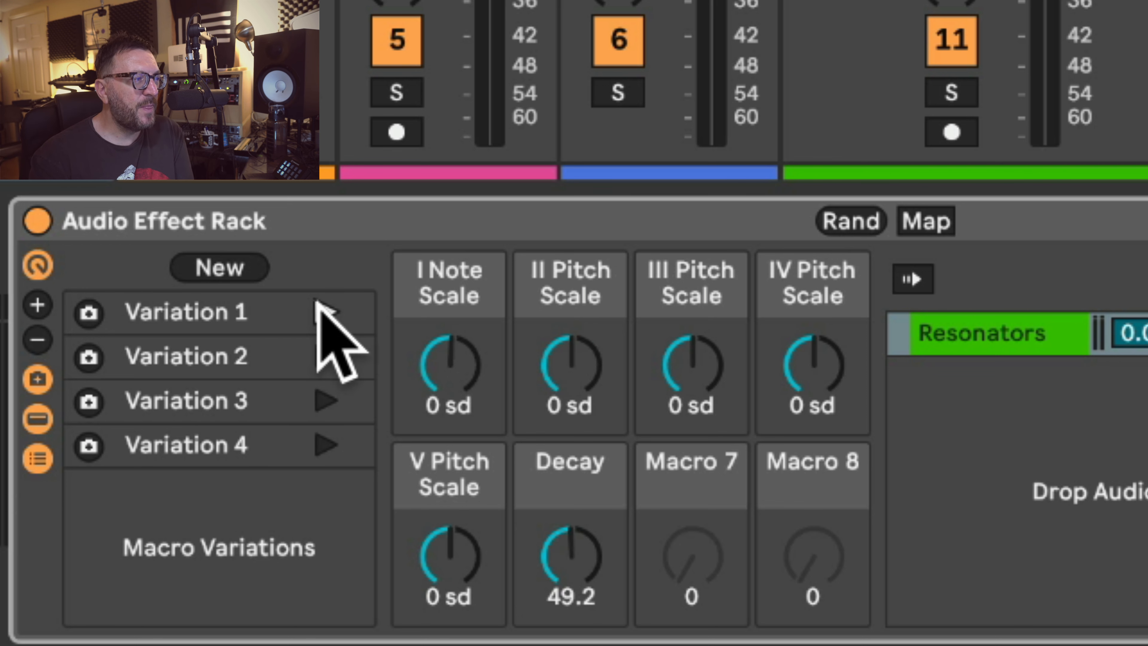
left_click(324, 356)
left_click(325, 399)
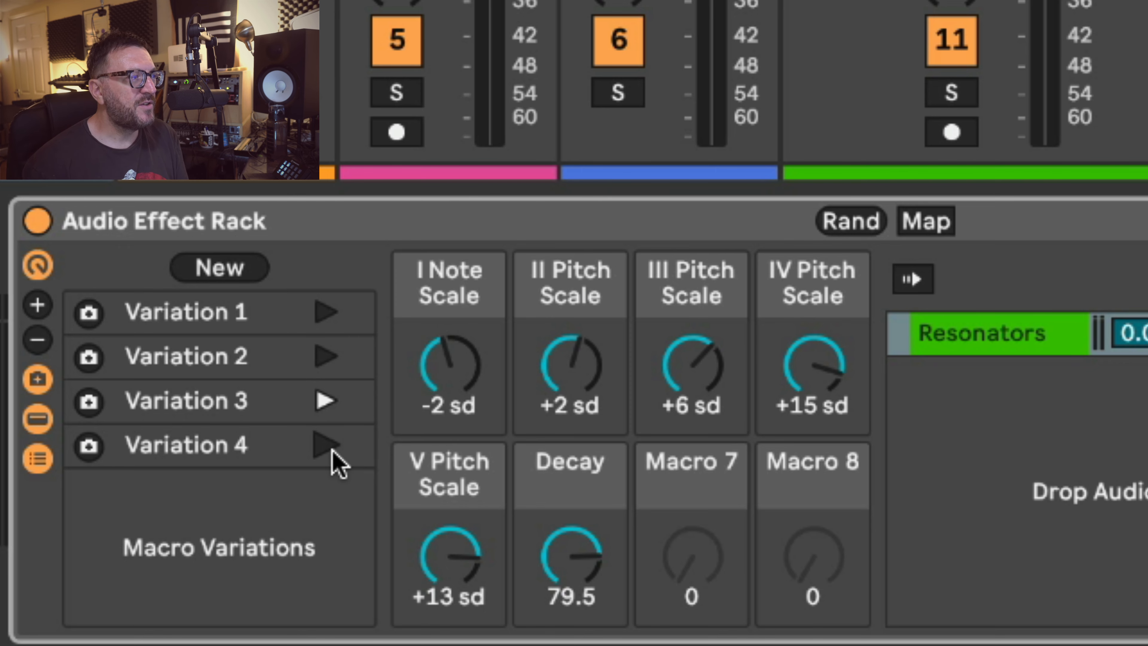
left_click(327, 446)
left_click(324, 400)
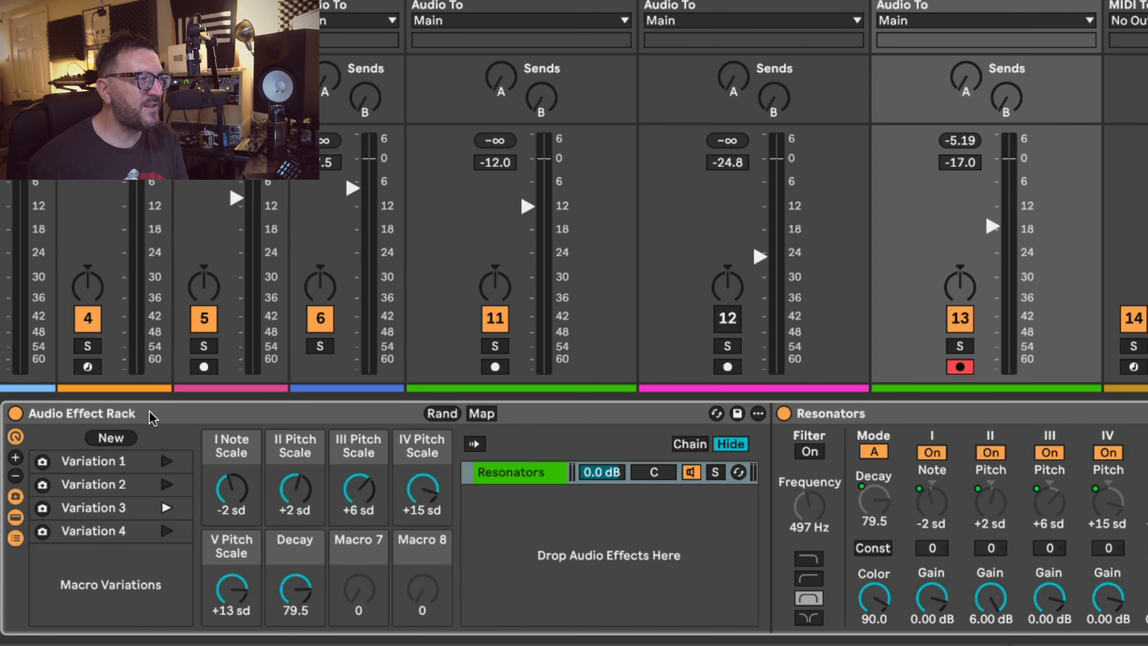
Step: Rename the audio effect rack to "drum chords"
right_click(299, 226)
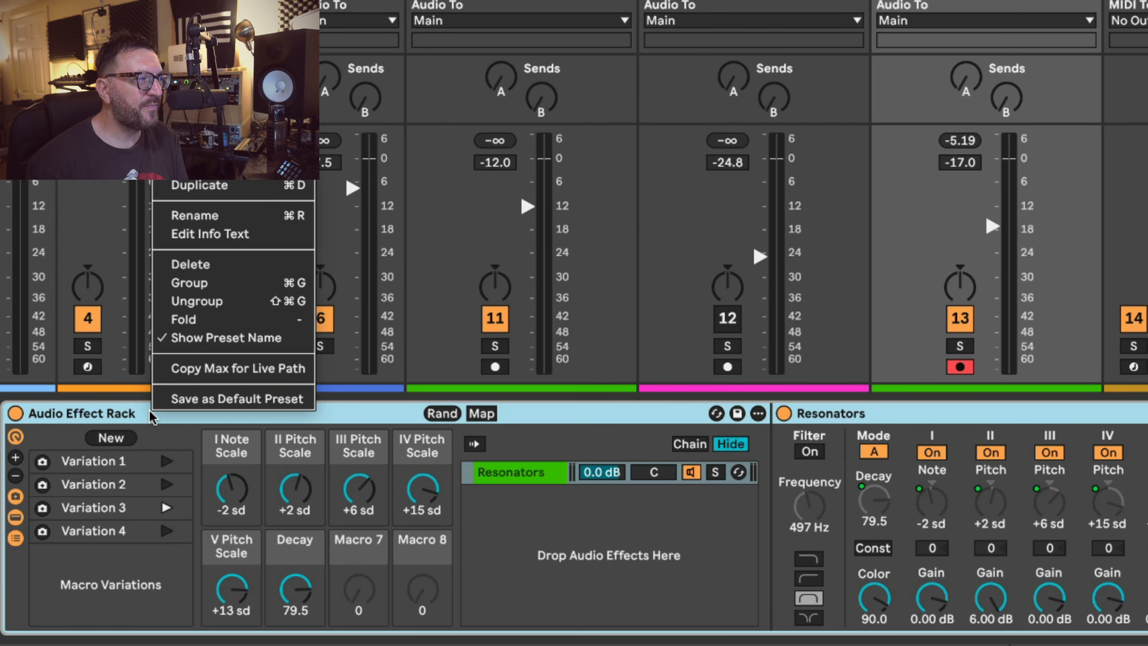
left_click(206, 215)
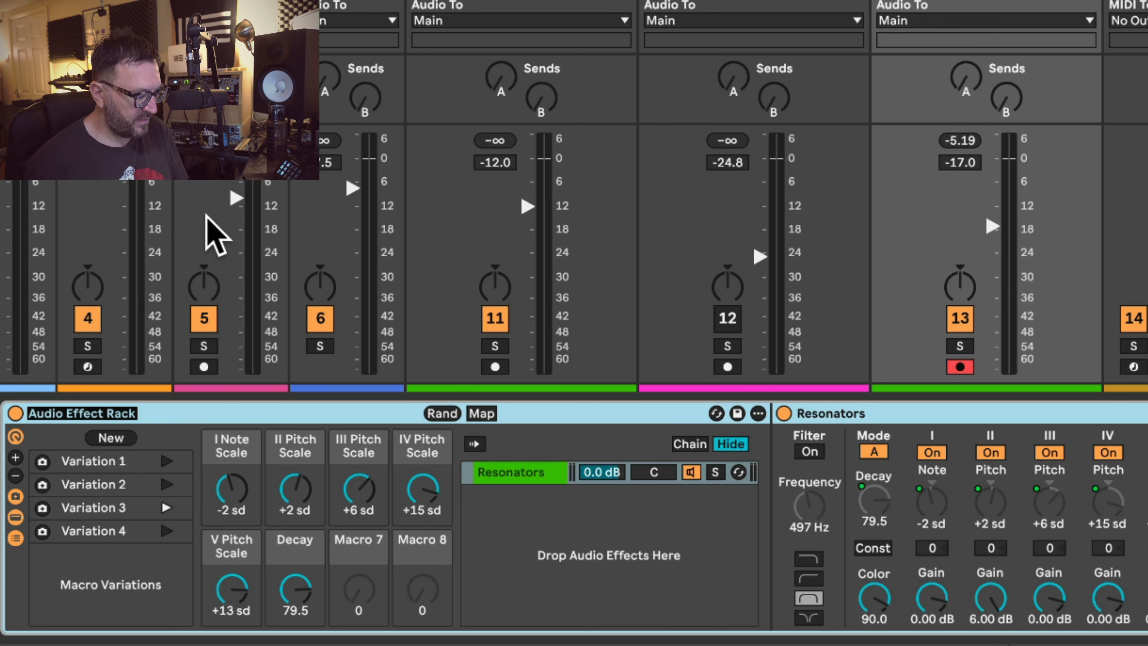
type("drum chords")
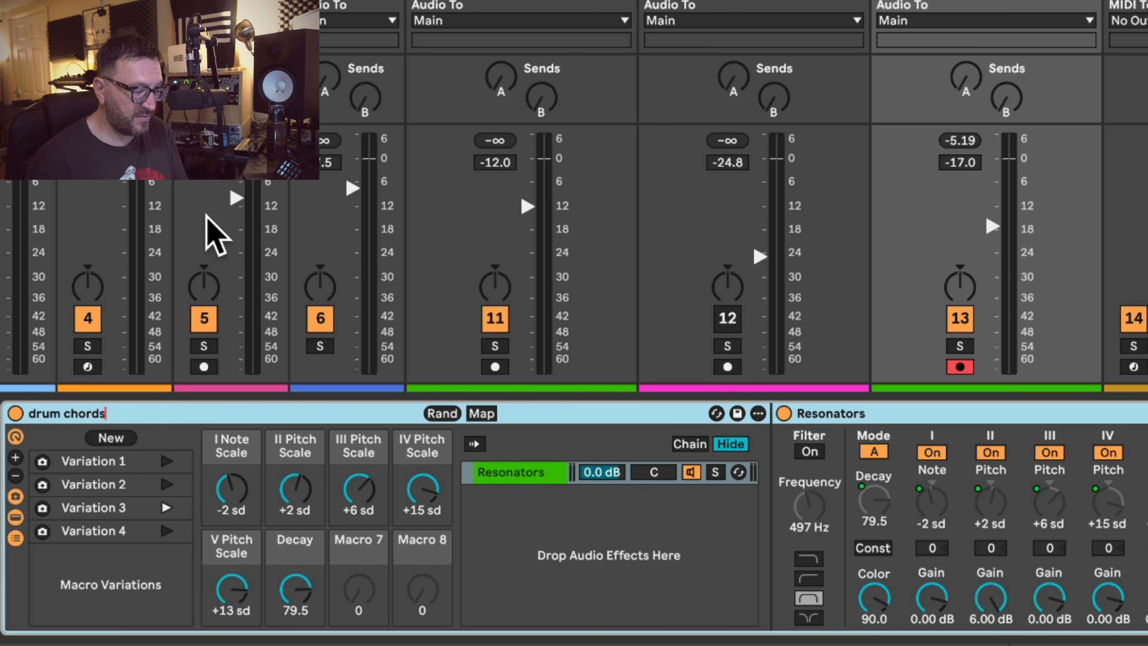
key("Return")
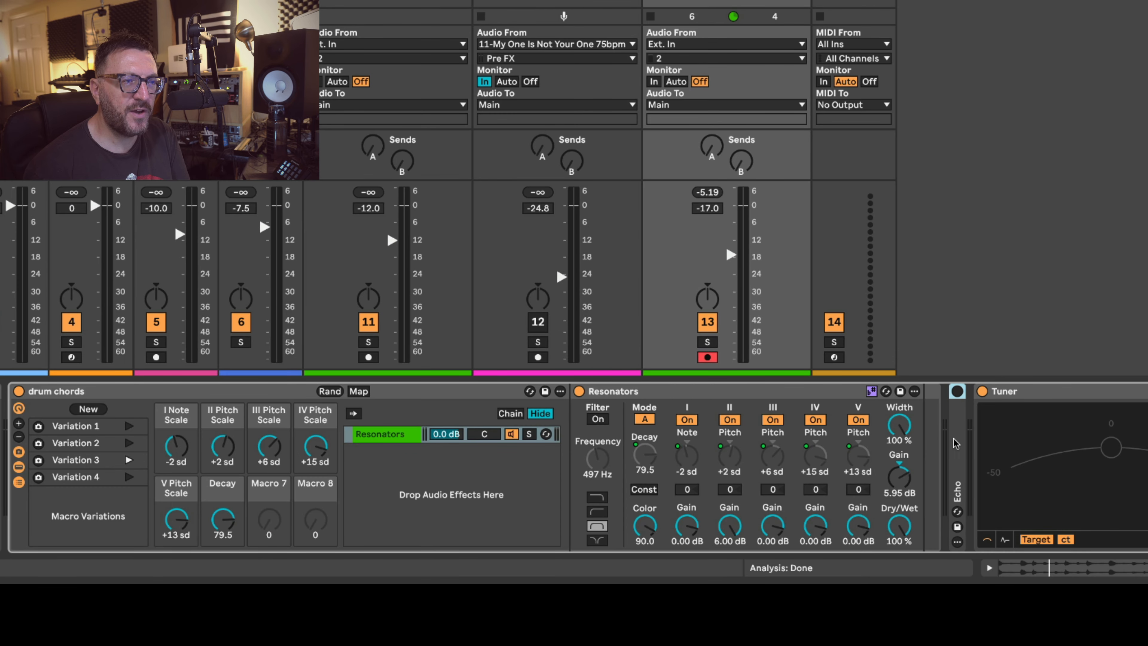
Step: Move Echo into the rack after Resonators, enable and unfold it, and set its Dry/Wet to 78 %
left_click_drag(954, 439, 923, 431)
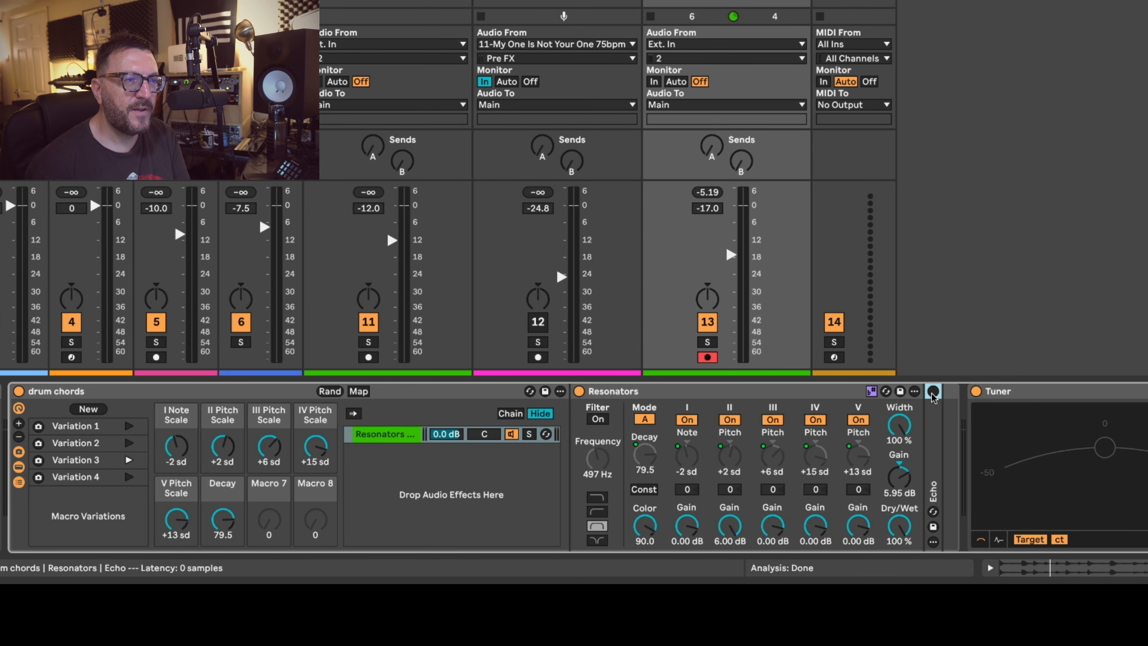
double_click(934, 420)
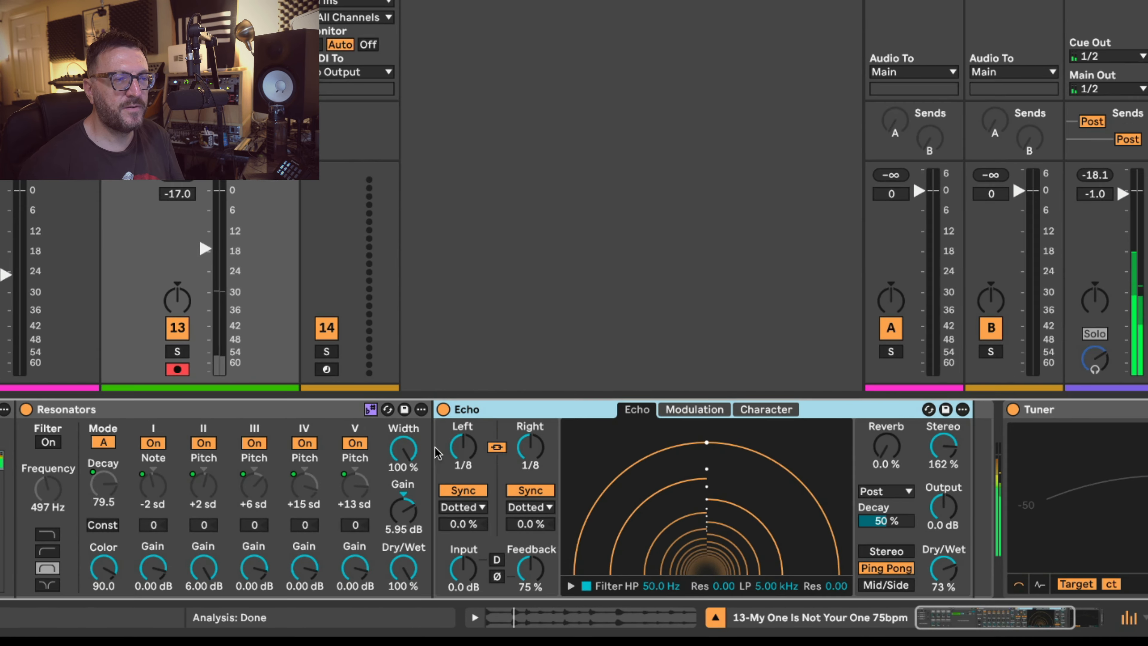
left_click_drag(943, 569, 944, 563)
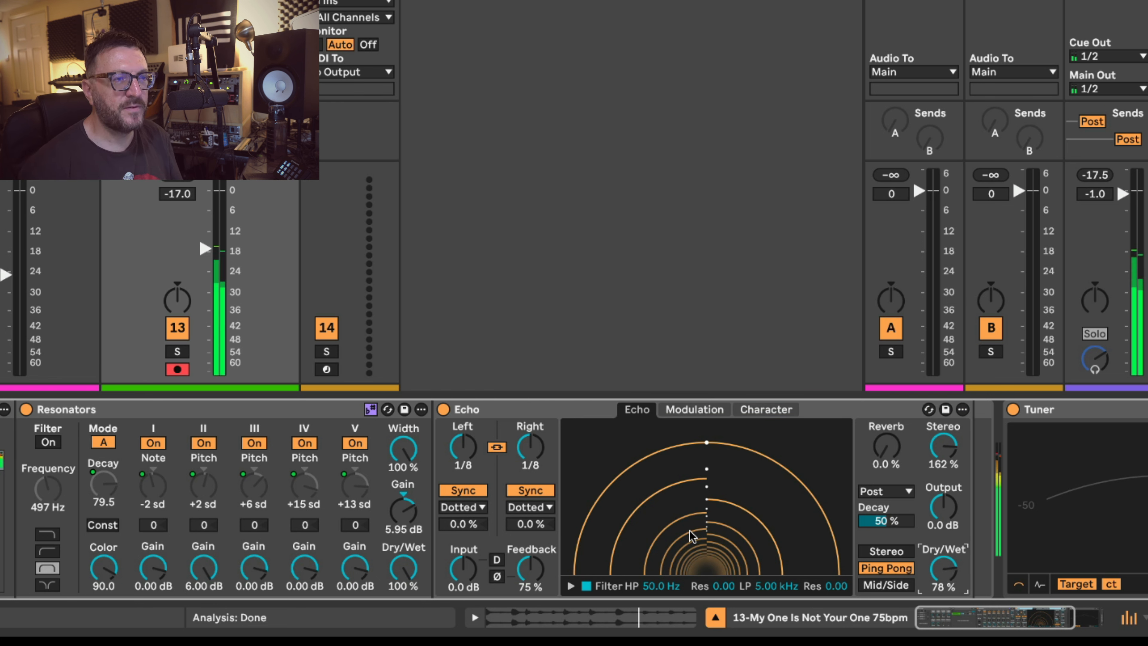
Step: Show Echo's filter display and set the high-pass to 121 Hz and the low-pass to 2.69 kHz
scroll(655, 538, "right", 4)
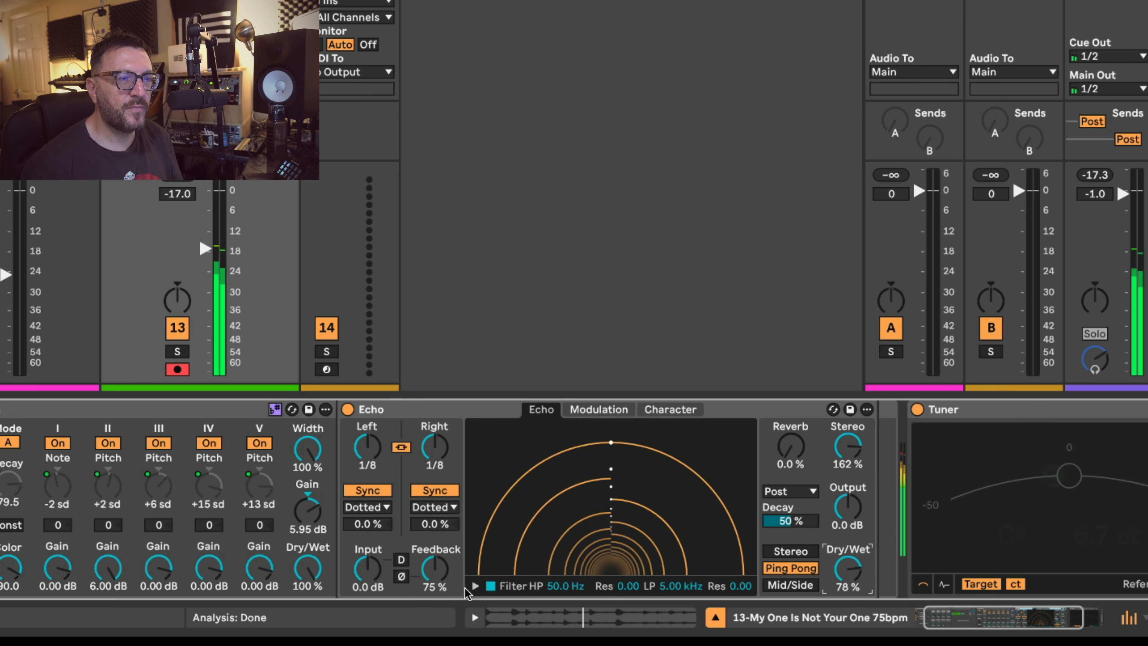
left_click(476, 585)
left_click_drag(508, 568, 545, 564)
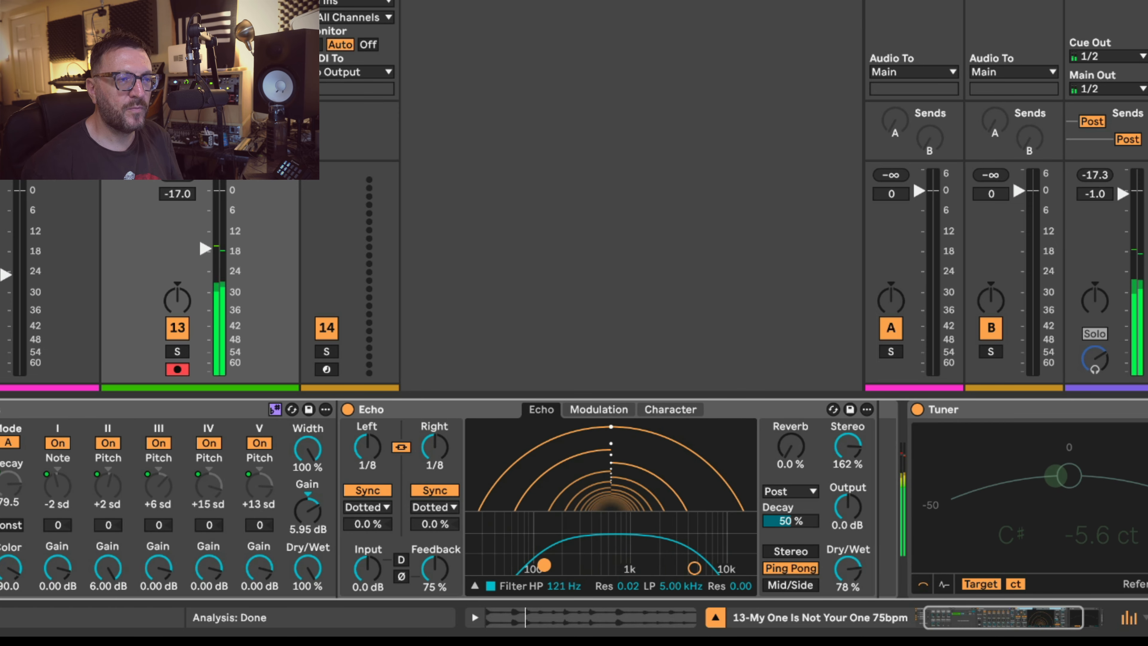
left_click_drag(695, 568, 668, 564)
Step: Move Hybrid Reverb into the rack directly after Echo and enable it
scroll(1003, 433, "right", 6)
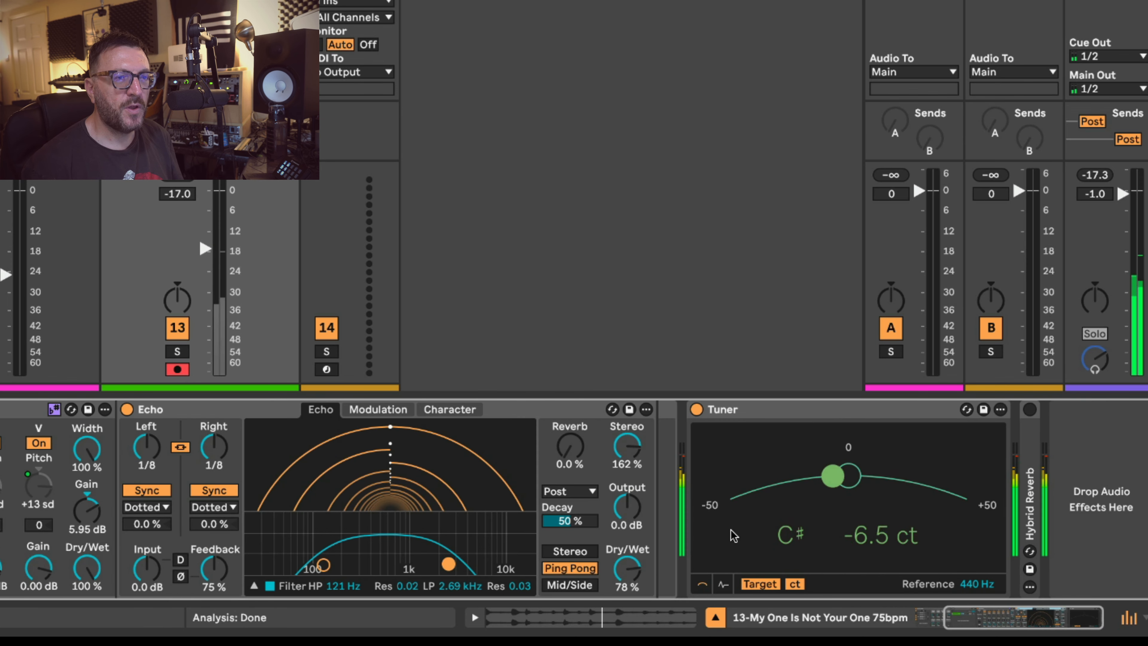
left_click_drag(1029, 439, 660, 473)
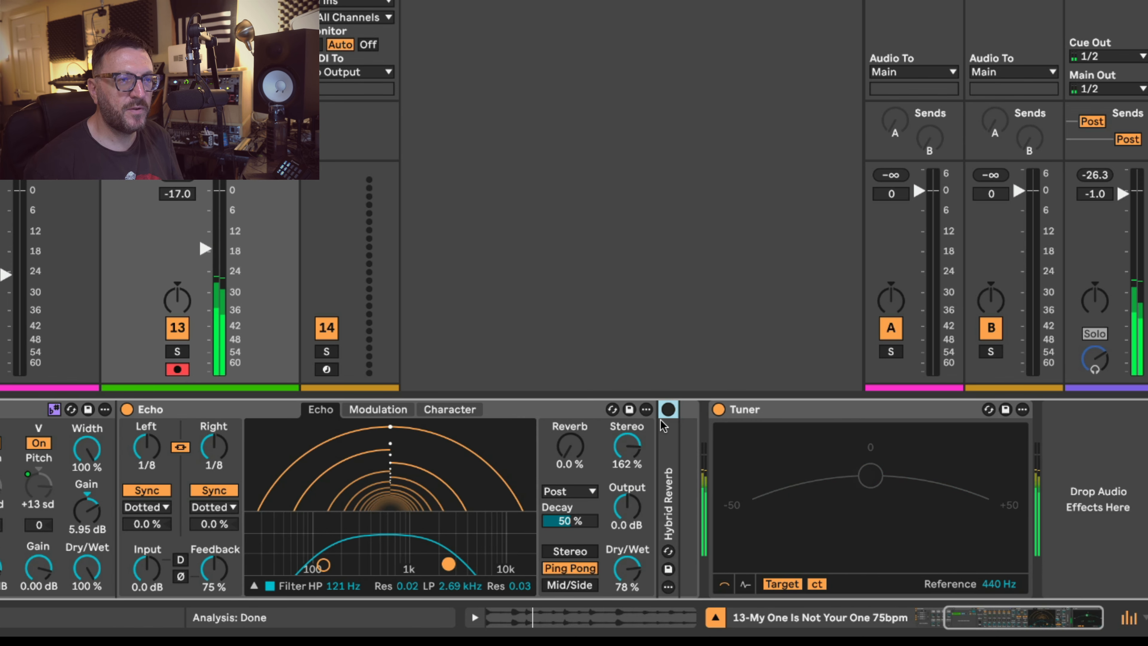
left_click(668, 409)
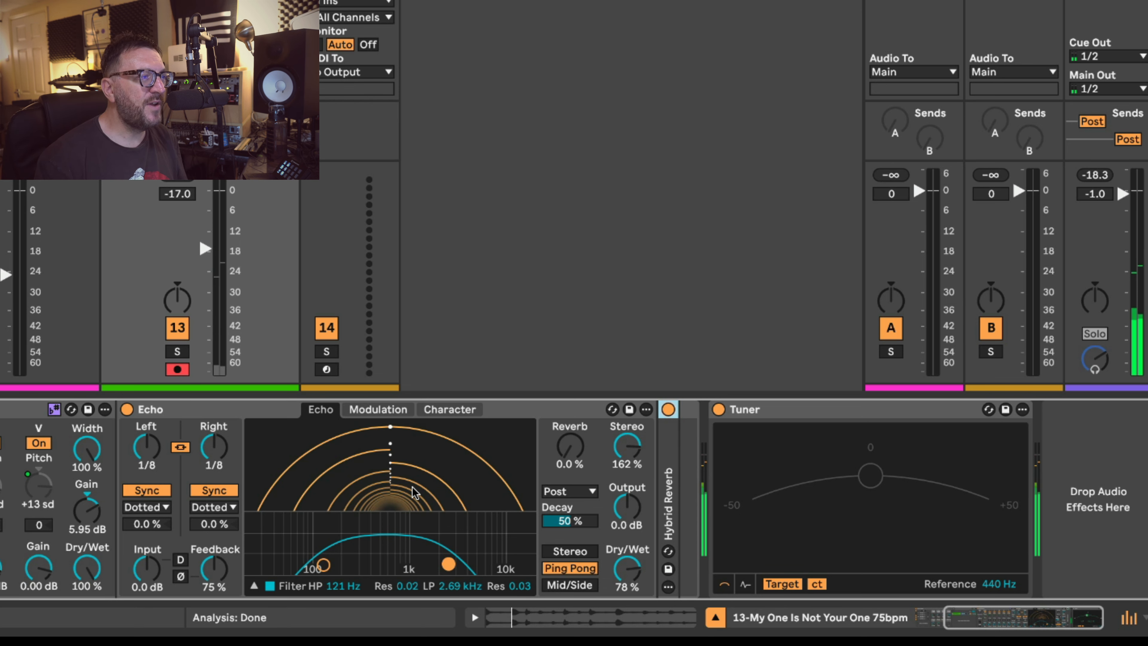
Step: Map Echo's Dry/Wet to Macro 7, rename that macro "echo", and turn it up to 100 %
scroll(420, 507, "left", 5)
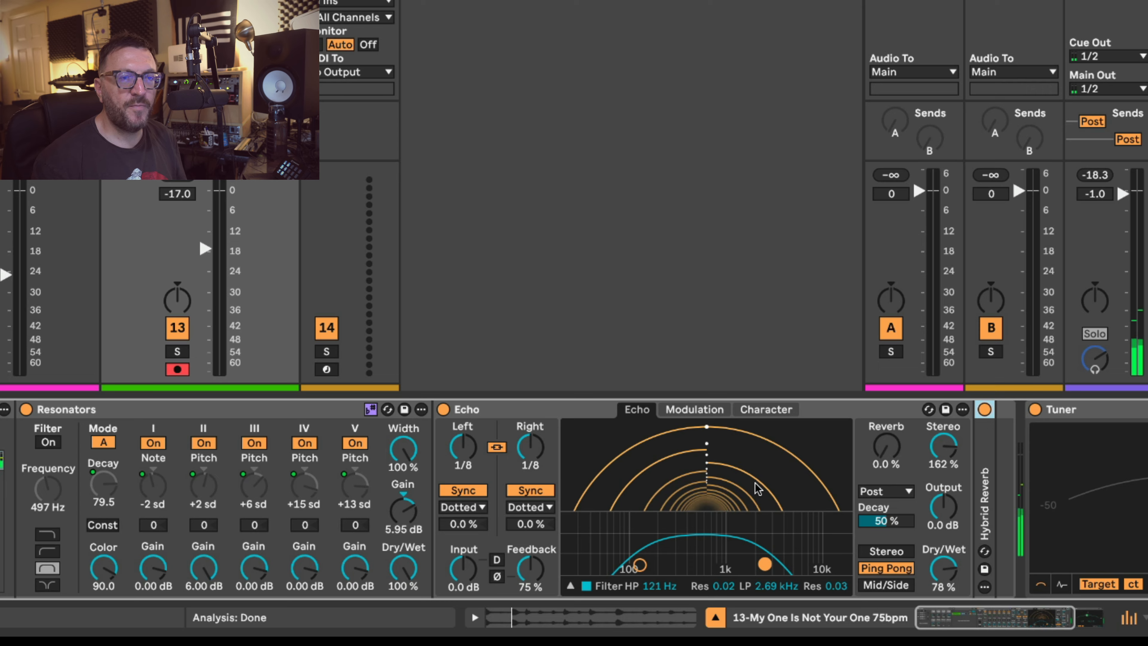
right_click(947, 566)
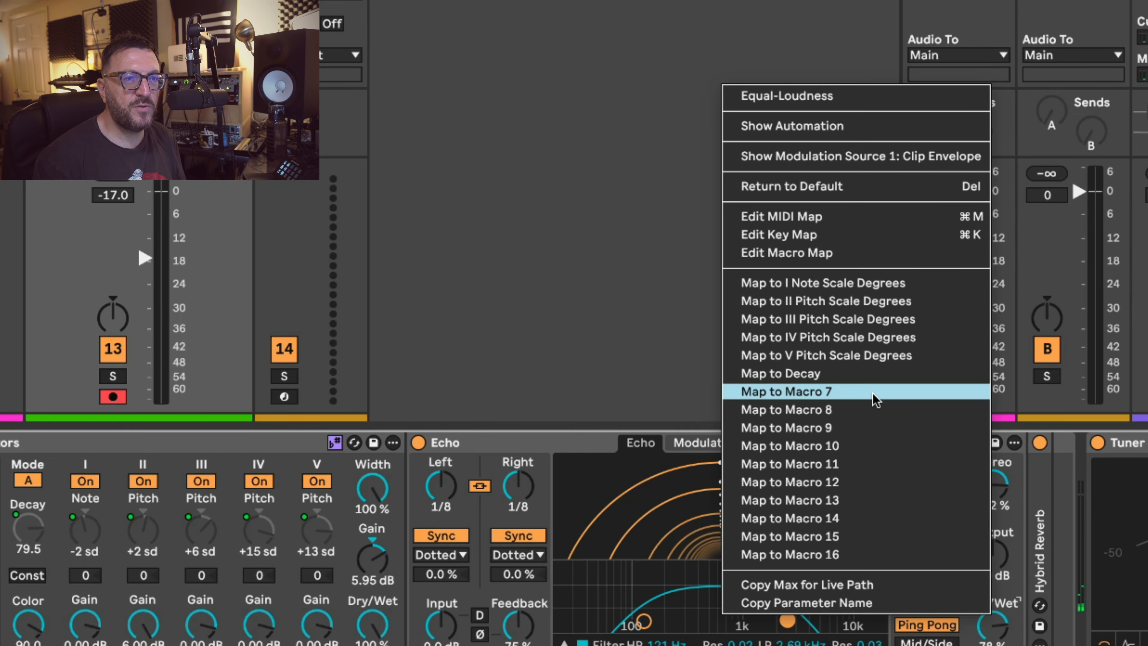
left_click(994, 460)
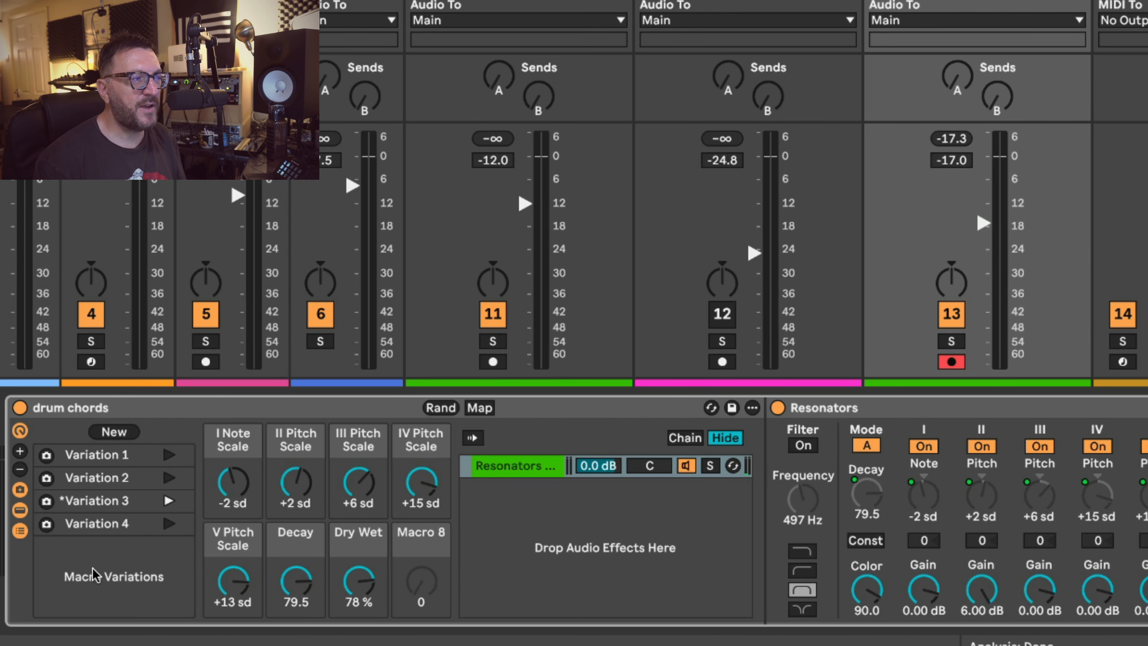
right_click(350, 548)
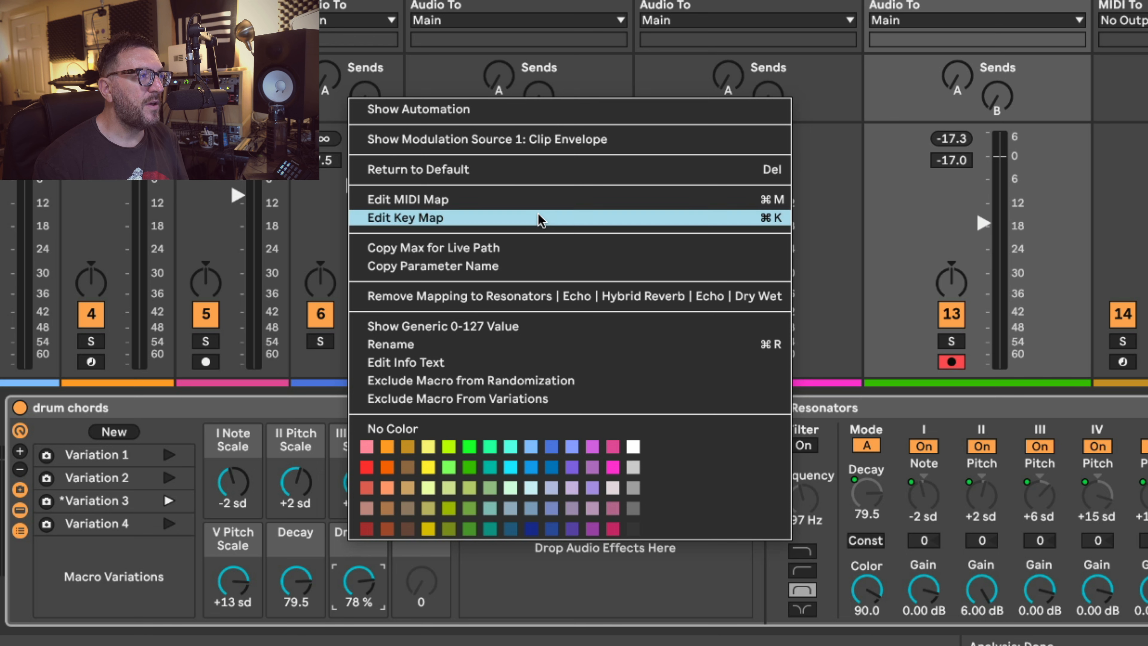
left_click(467, 348)
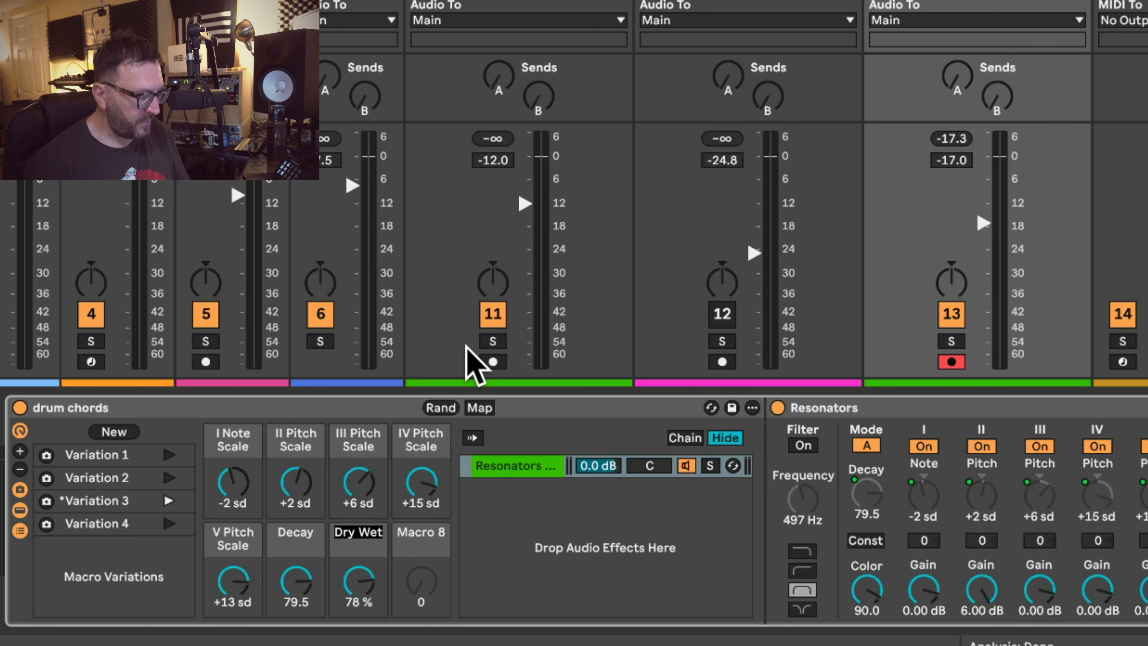
type("echo")
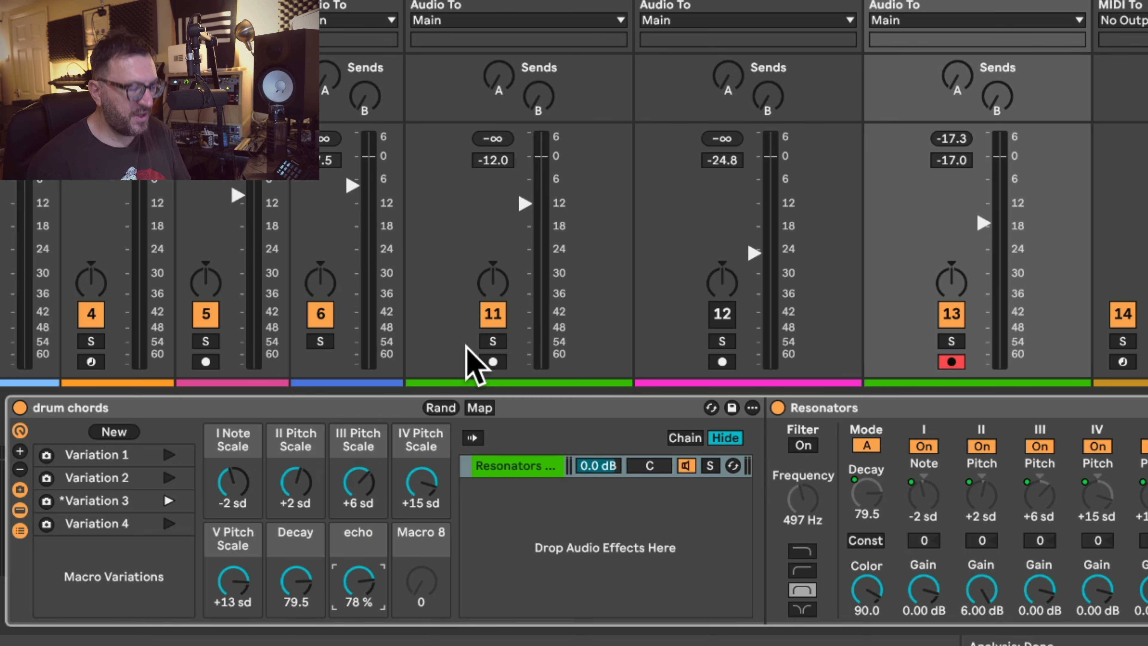
mouse_move(358, 581)
left_mouse_down()
mouse_move(359, 639)
mouse_move(359, 567)
left_mouse_up()
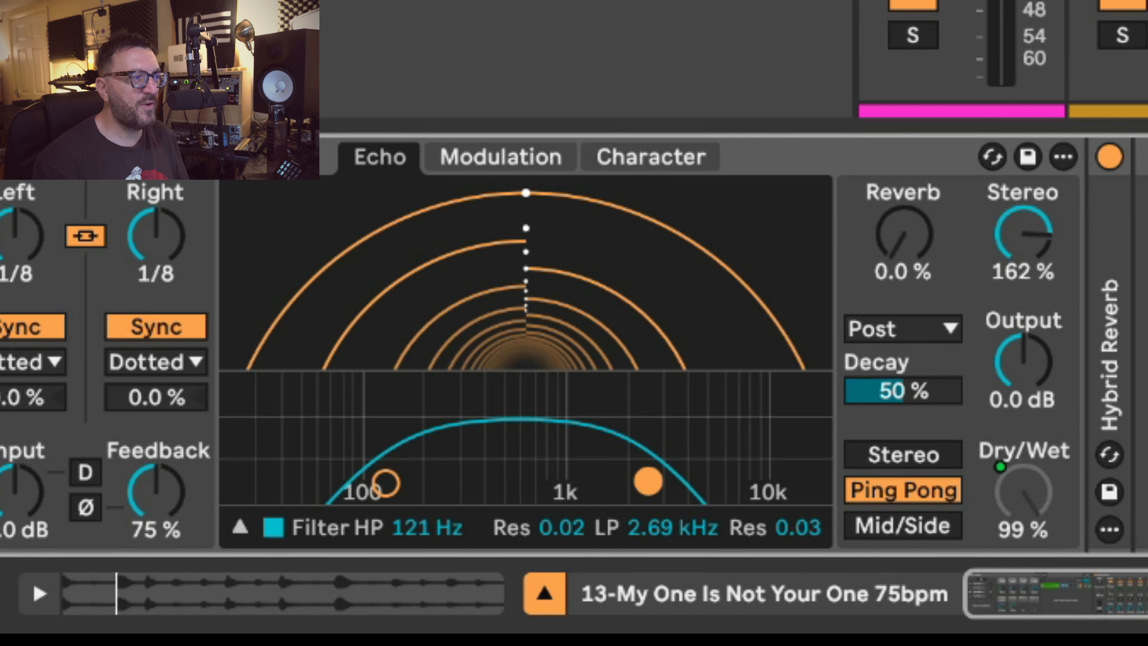
mouse_move(2, 479)
left_mouse_down()
mouse_move(2, 498)
mouse_move(2, 470)
left_mouse_up()
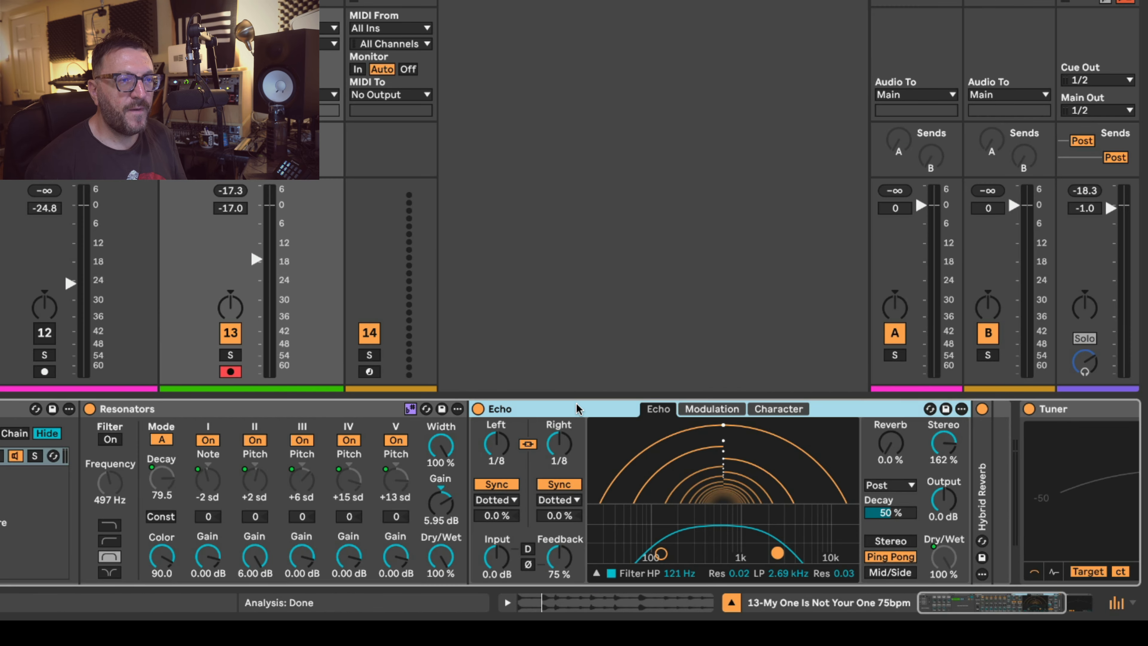
Step: Fold Echo, unfold Hybrid Reverb, and set the reverb's Dry/Wet to 87 %
double_click(580, 410)
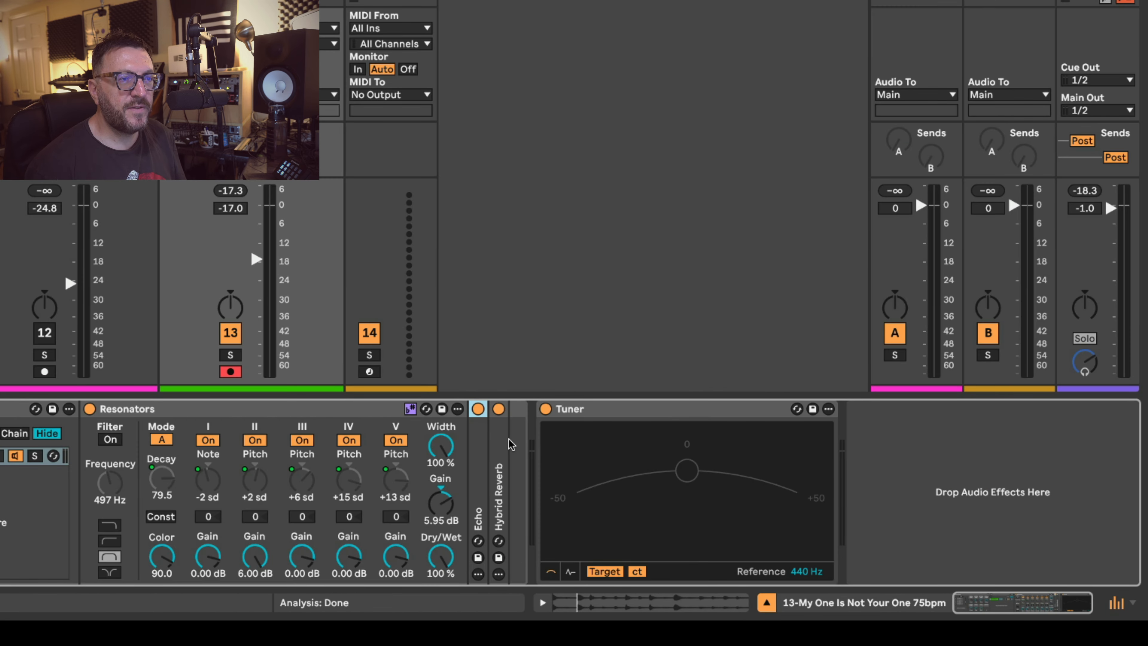
double_click(501, 452)
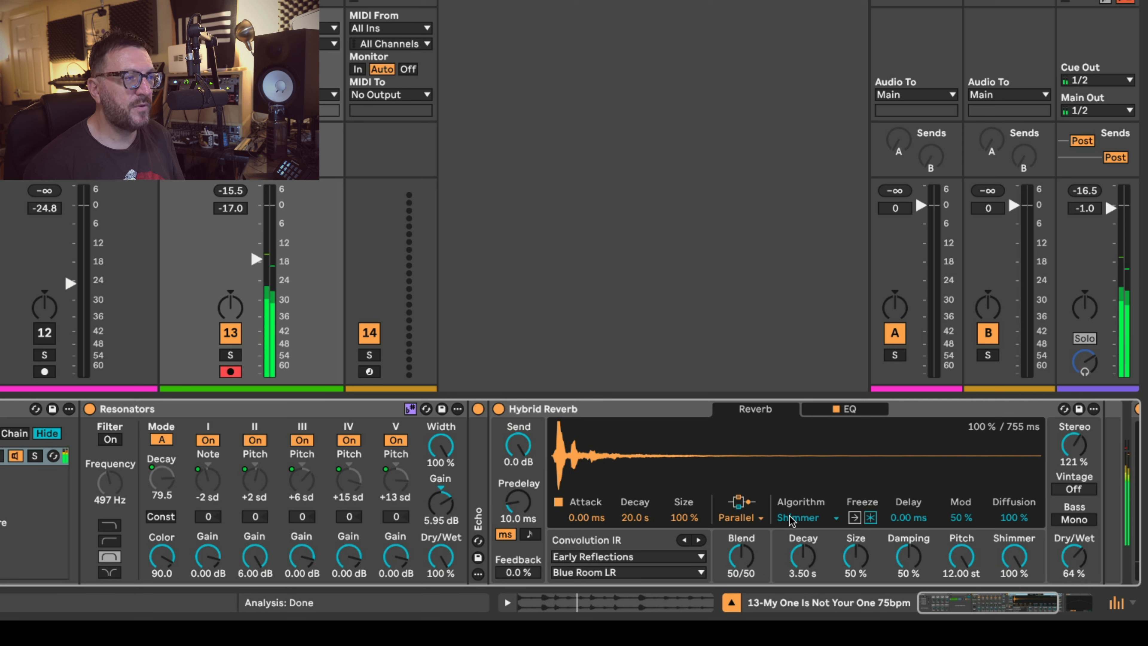
left_click_drag(1079, 560, 1078, 541)
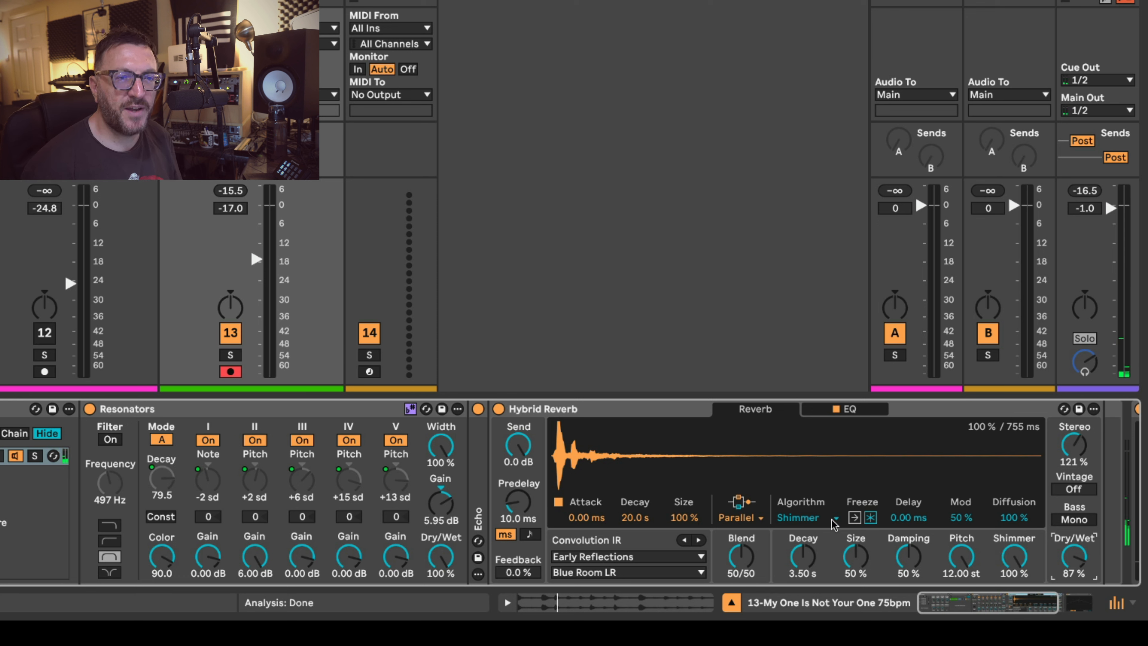
Step: Try the Prism algorithm in Hybrid Reverb and switch back to Shimmer
left_click(814, 520)
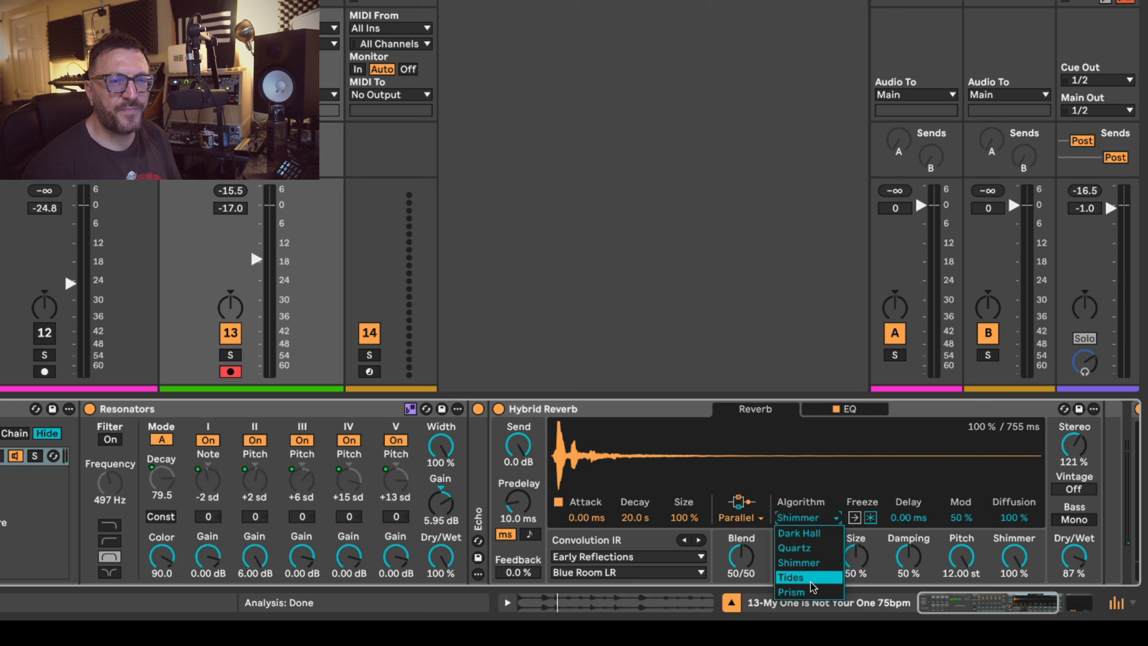
left_click(811, 591)
left_click(814, 520)
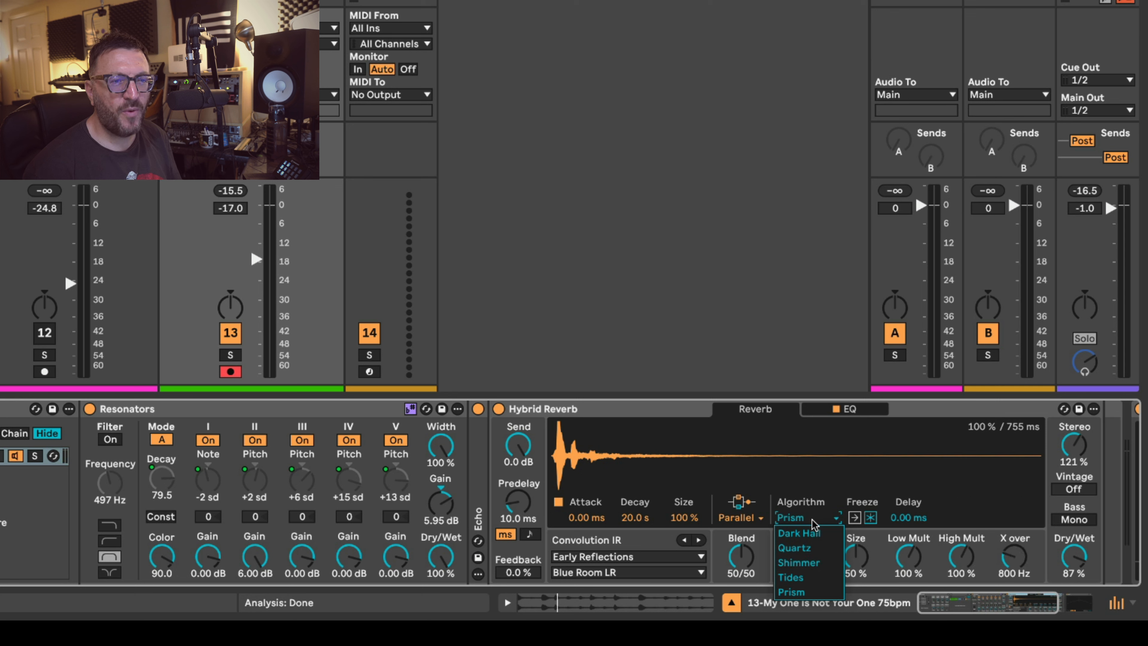
left_click(813, 563)
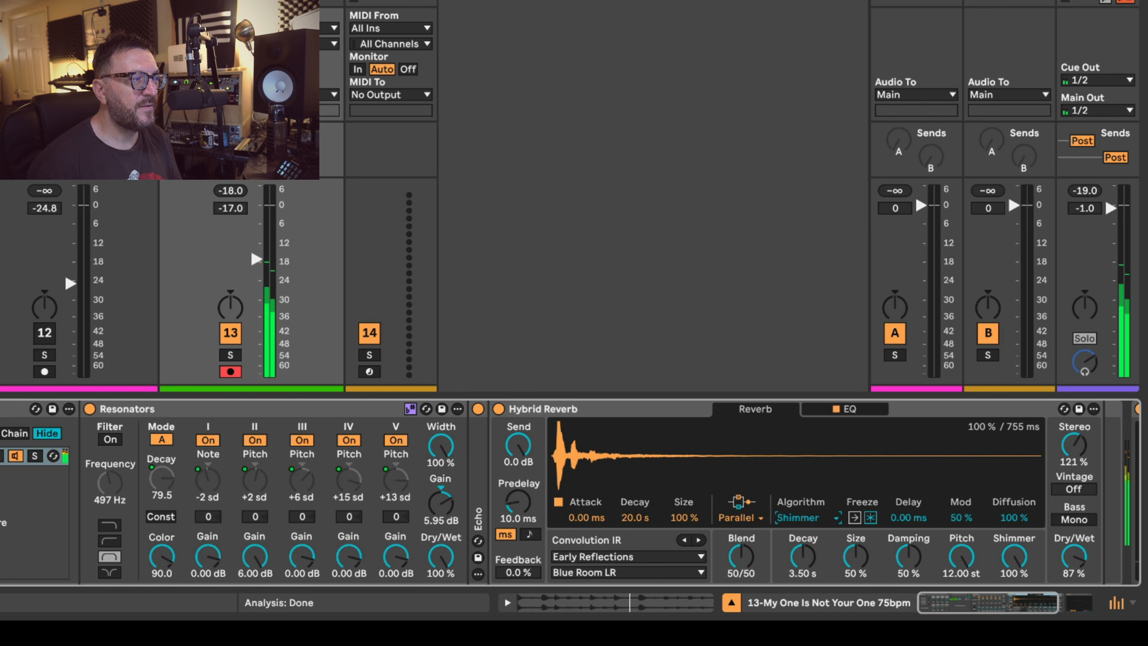
Step: Map Hybrid Reverb's Dry/Wet to Macro 8 and turn that macro down to 0 %
right_click(1079, 556)
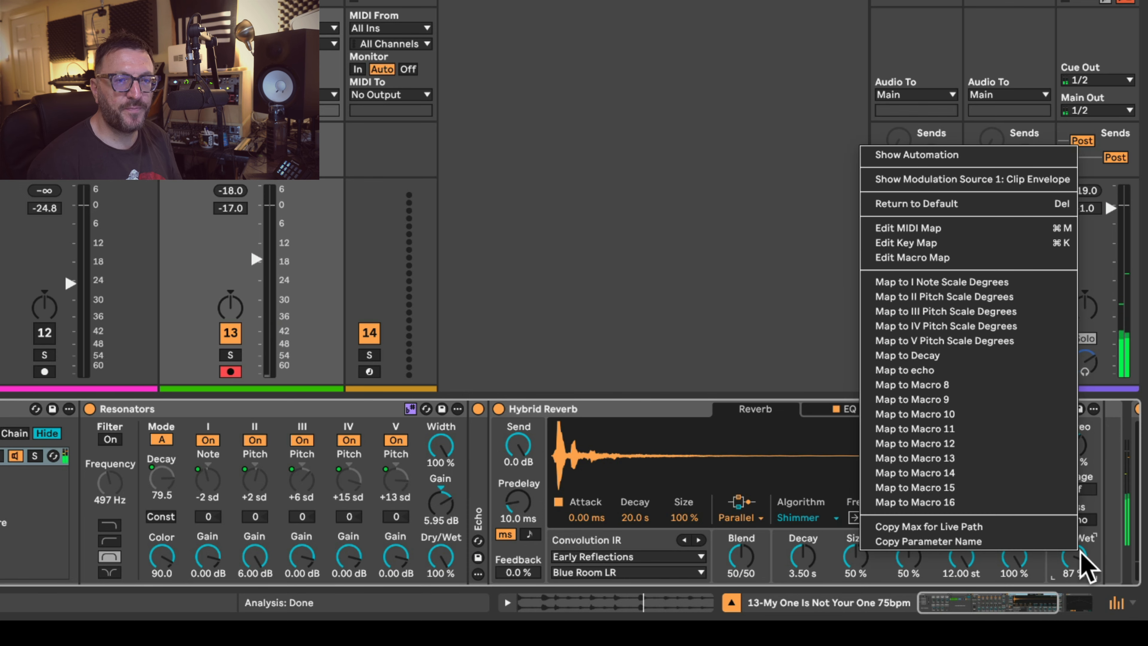
left_click(938, 383)
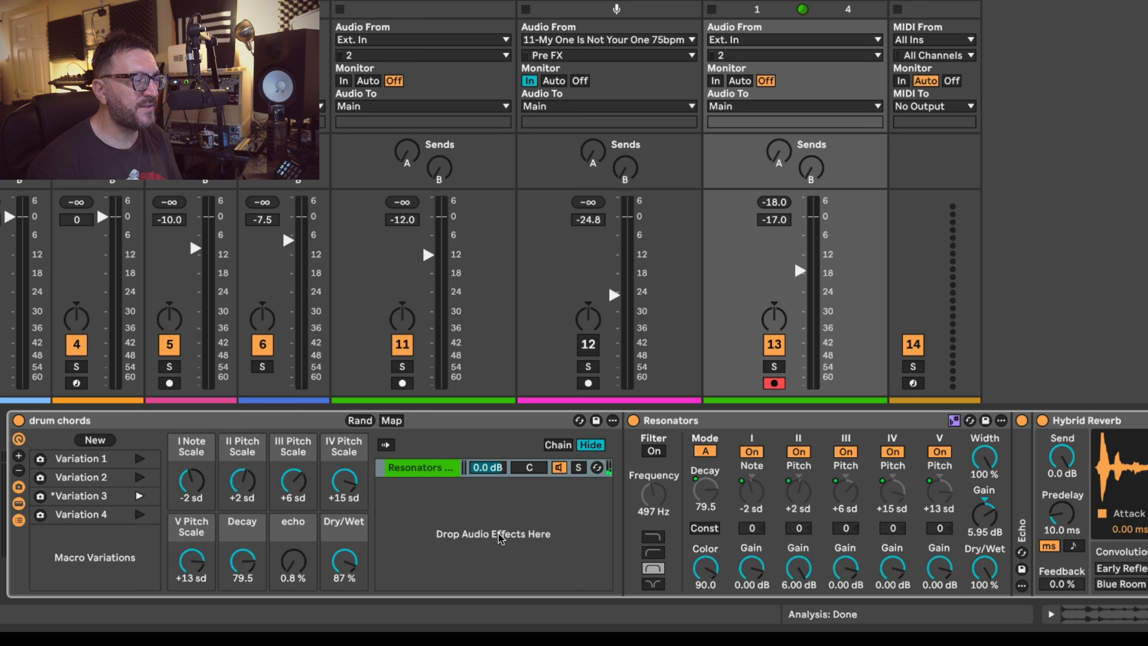
left_click_drag(343, 561, 343, 633)
Step: Play the loop with Variation 4 recalled, setting the Dry/Wet macro to 96 % and the echo macro to 0 %
key("space")
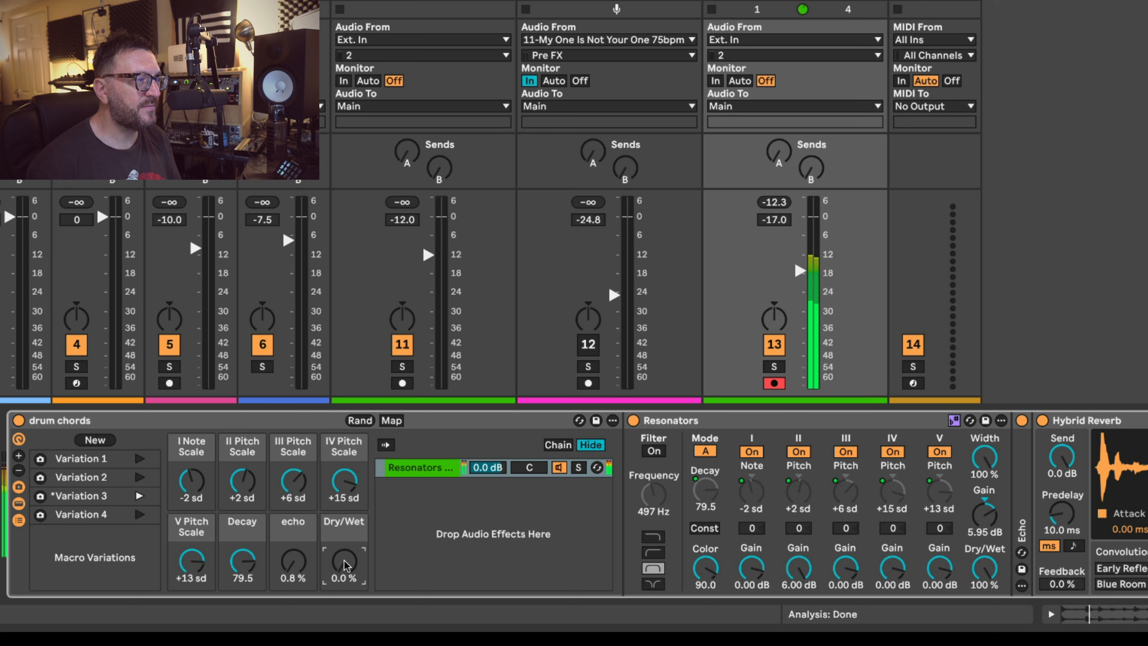
left_click(139, 514)
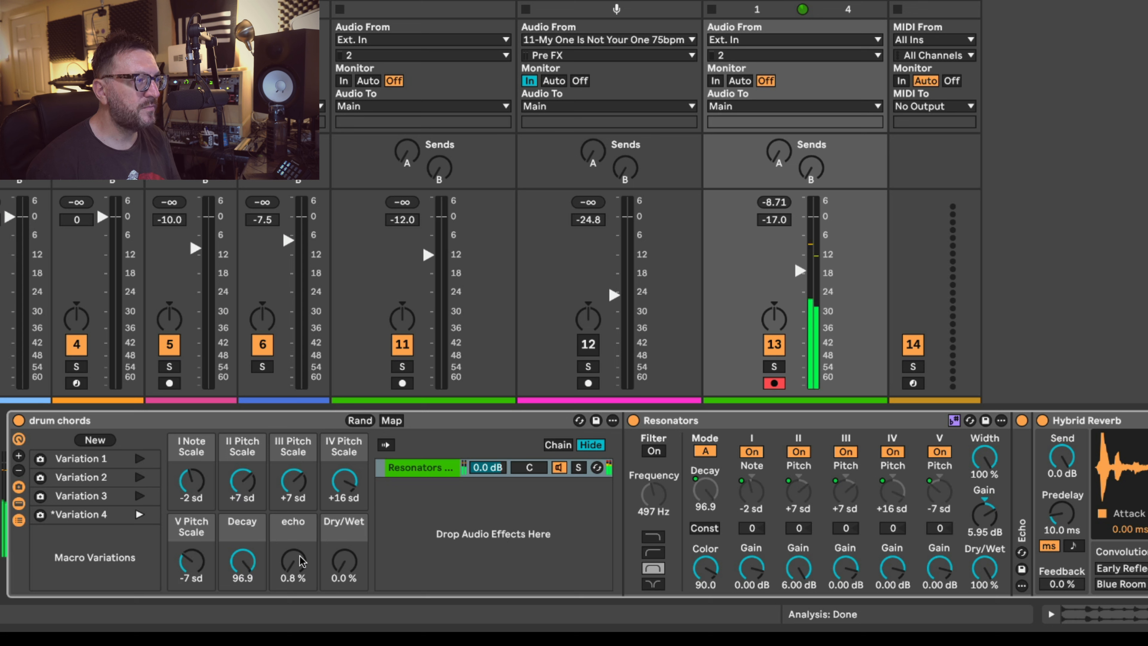
left_click_drag(345, 566, 344, 517)
left_click_drag(295, 563, 298, 591)
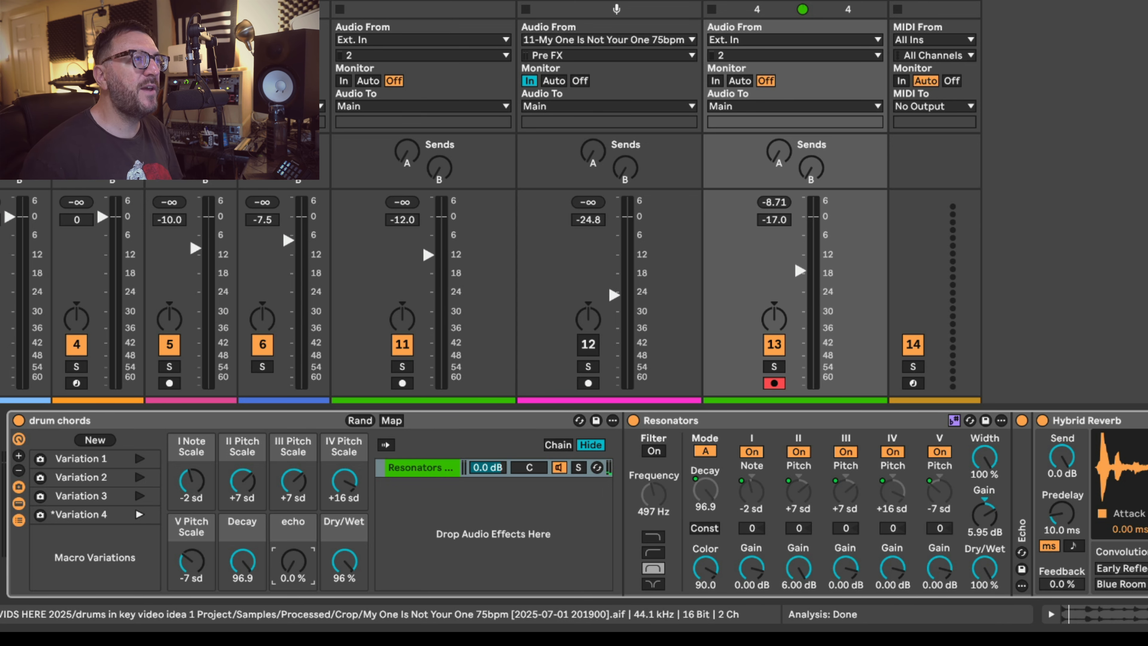
Step: Select track 11 and turn off its Resonators device
left_click(795, 260)
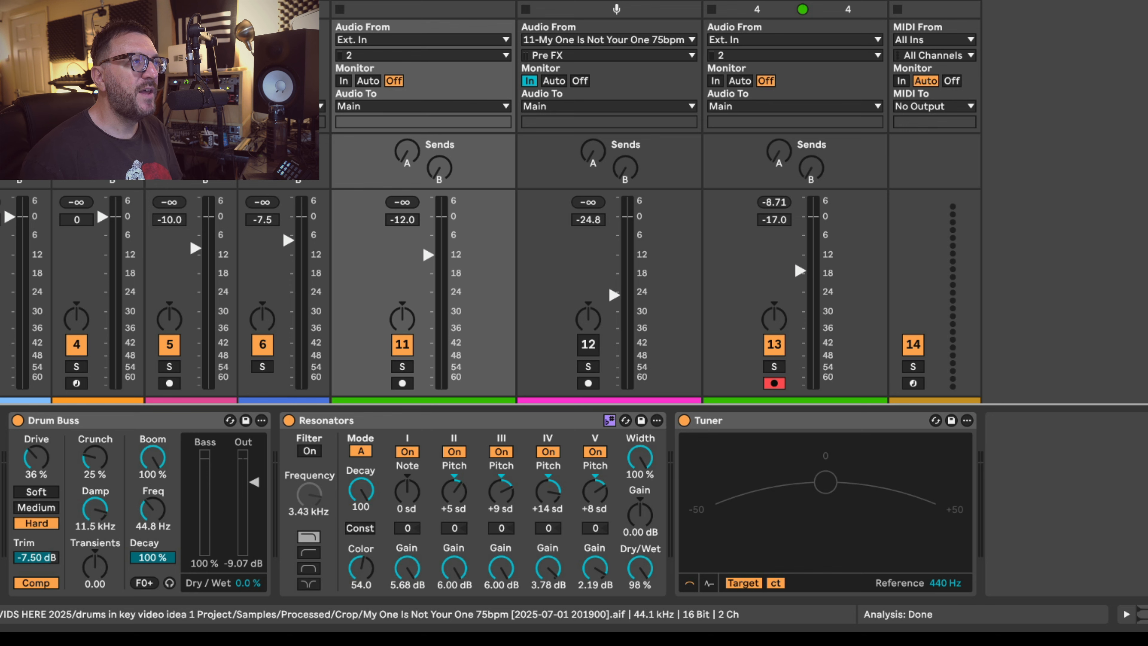
left_click(136, 420)
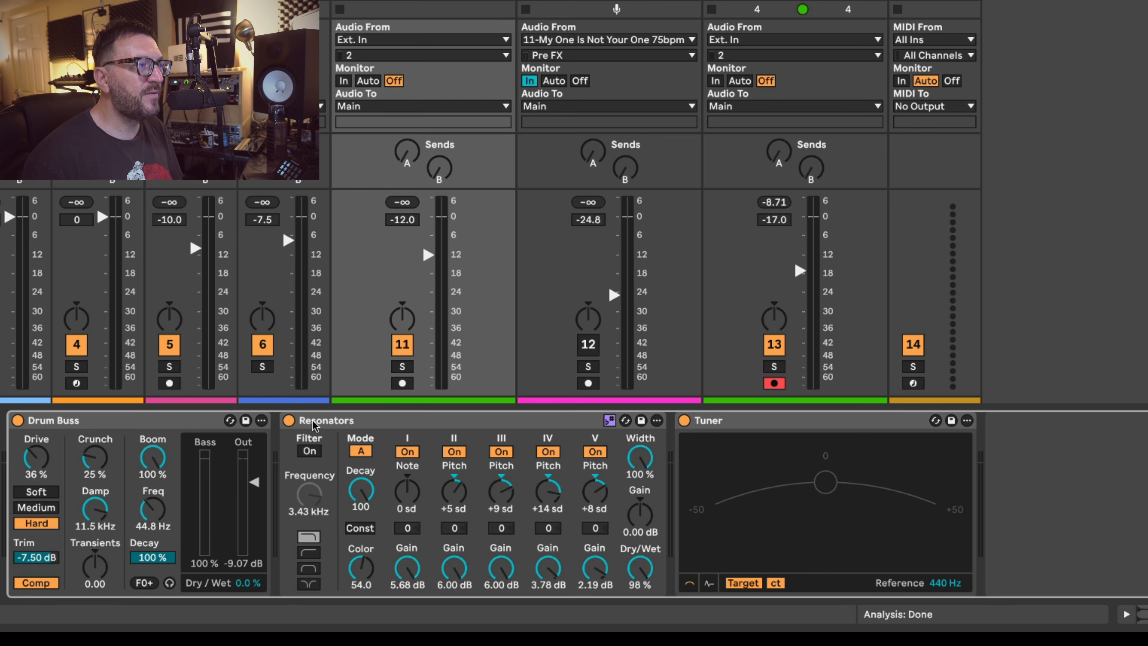
left_click(289, 420)
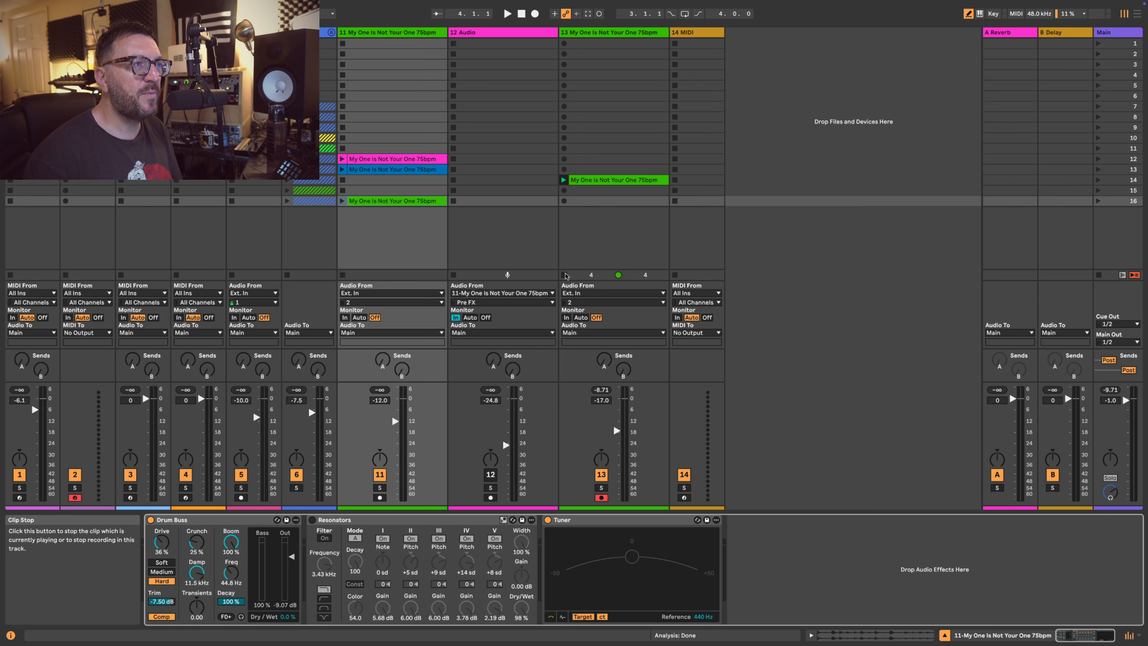
Step: Move track 13's clip to scene 16 and colour it blue
mouse_move(592, 180)
left_mouse_down()
mouse_move(602, 223)
mouse_move(597, 201)
left_mouse_up()
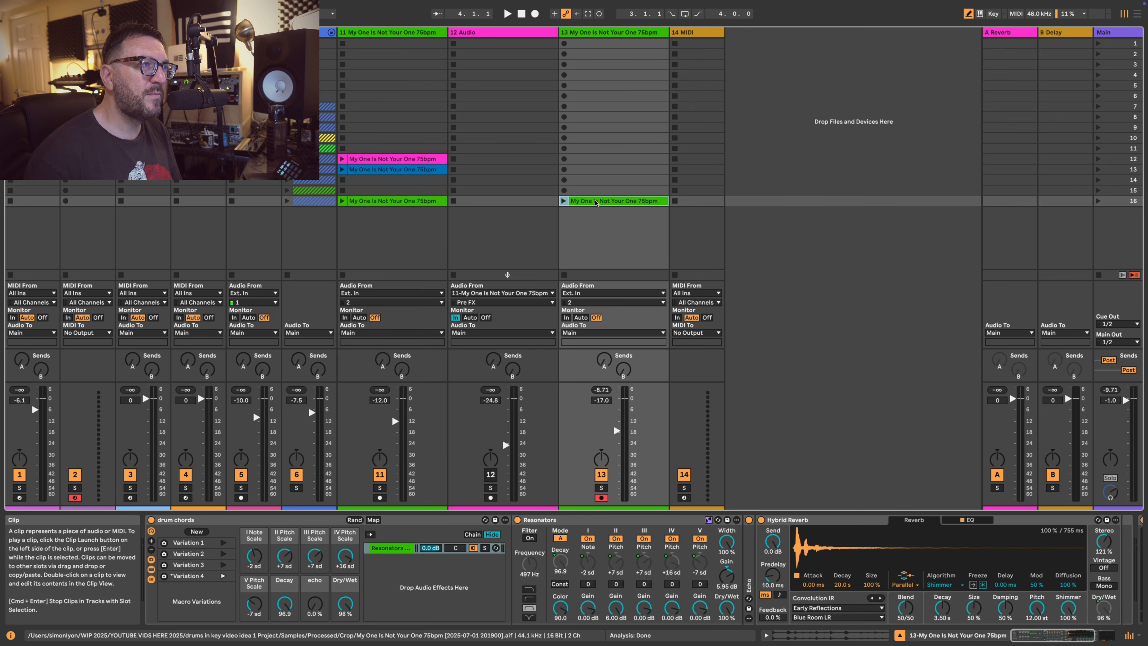
right_click(597, 203)
left_click(695, 456)
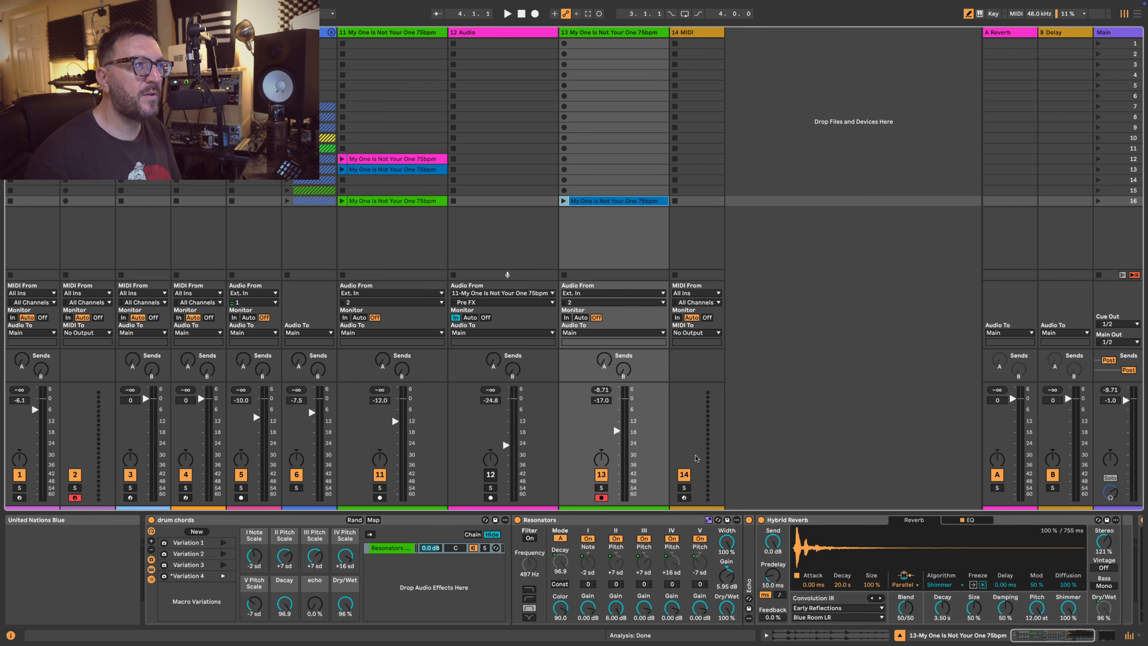
Step: Move the green clip on track 11 and the blue clip to scene 17, and place the blue clip's track directly after track 11
left_click_drag(374, 202, 375, 226)
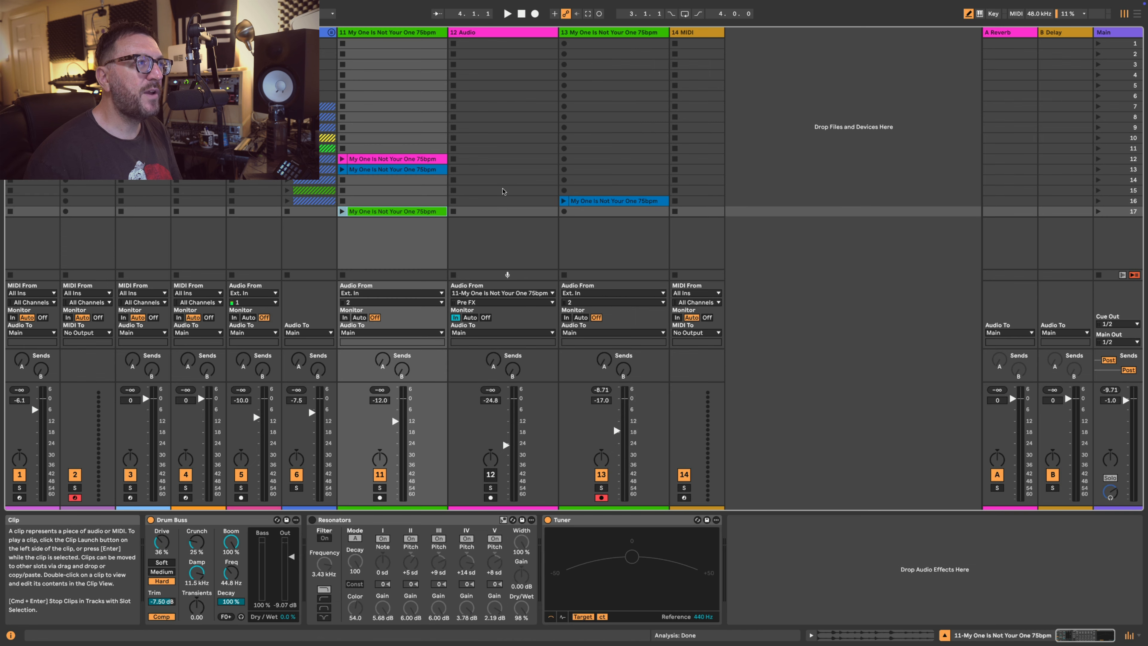
left_click_drag(583, 202, 581, 215)
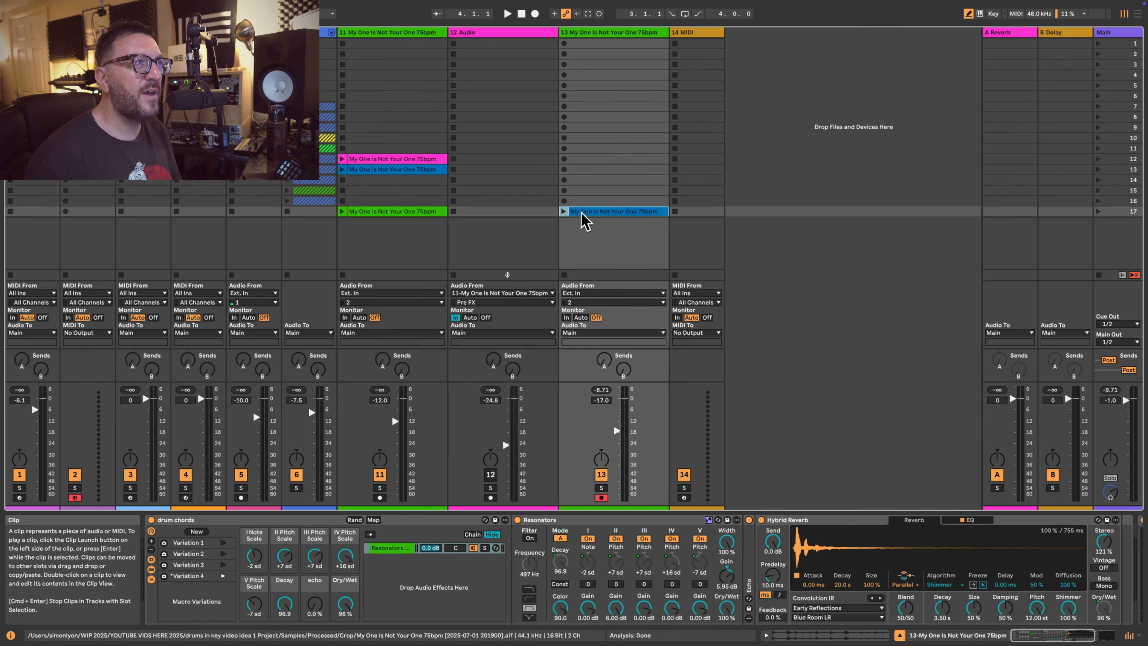
left_click_drag(583, 33, 485, 37)
Step: Play track 11's green clip, set Drum Buss Dry/Wet to 97 % and the track volume to -9.4 dB, and stop the clip
left_click(342, 211)
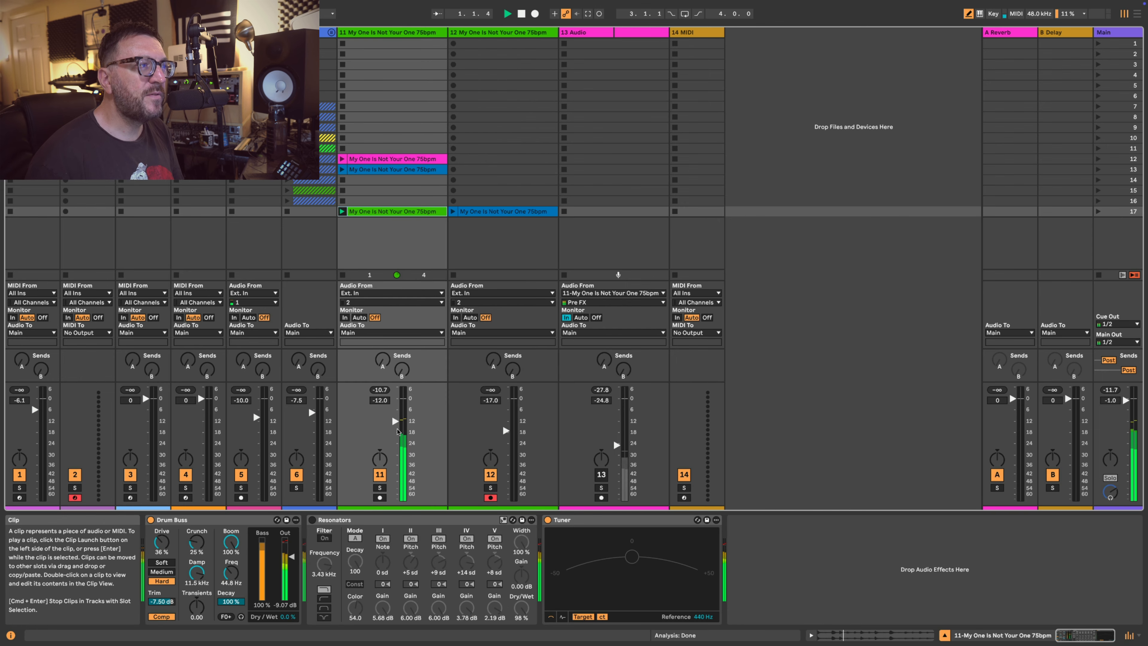
left_click_drag(398, 432, 398, 431)
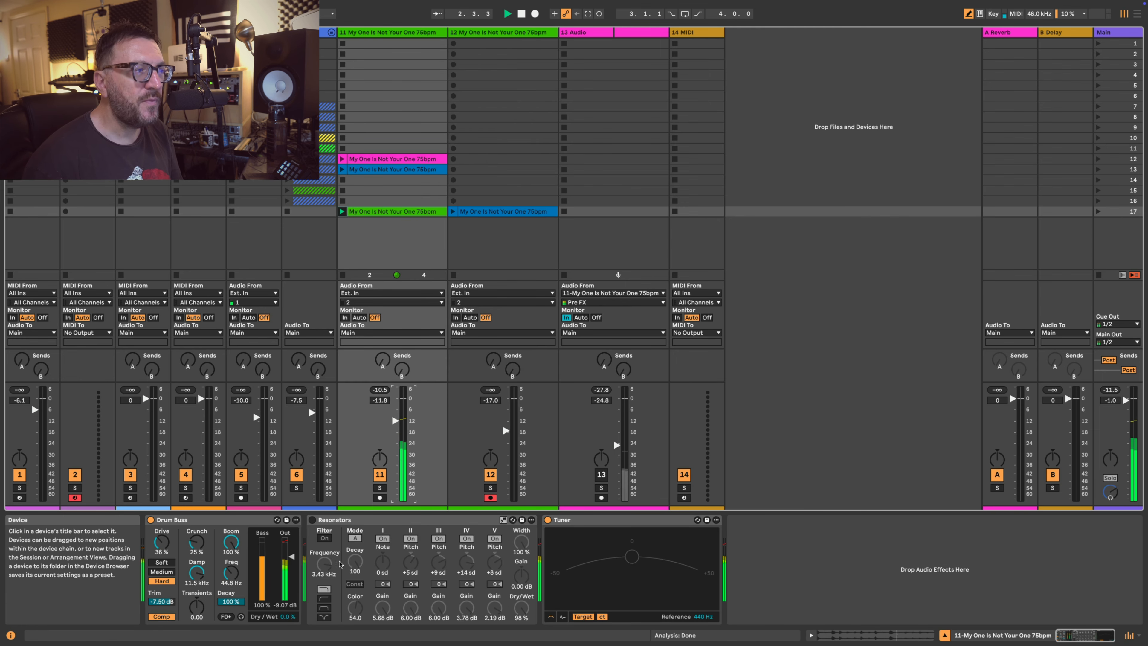
left_click_drag(288, 616, 288, 554)
left_click(398, 424)
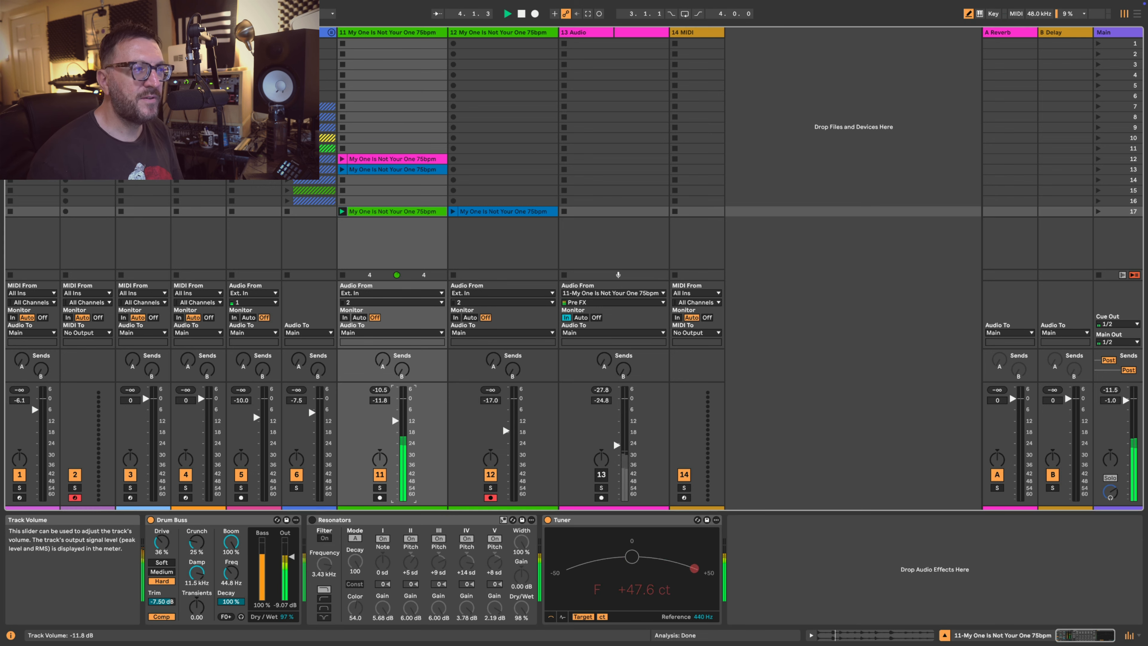
left_click_drag(398, 424, 396, 421)
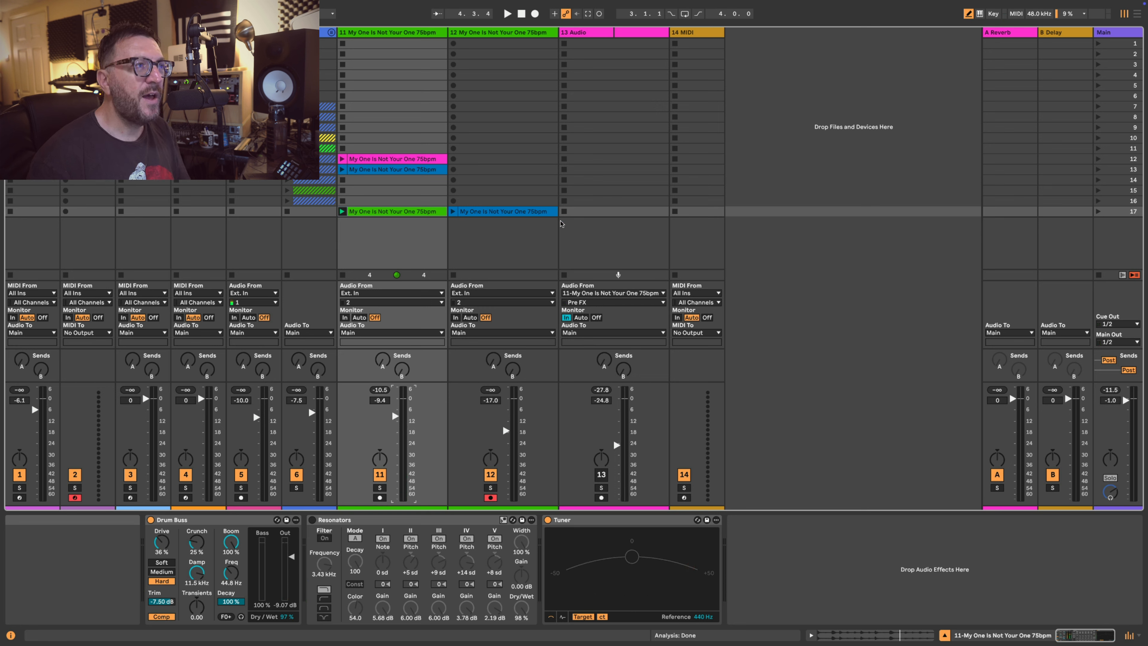
left_click(342, 274)
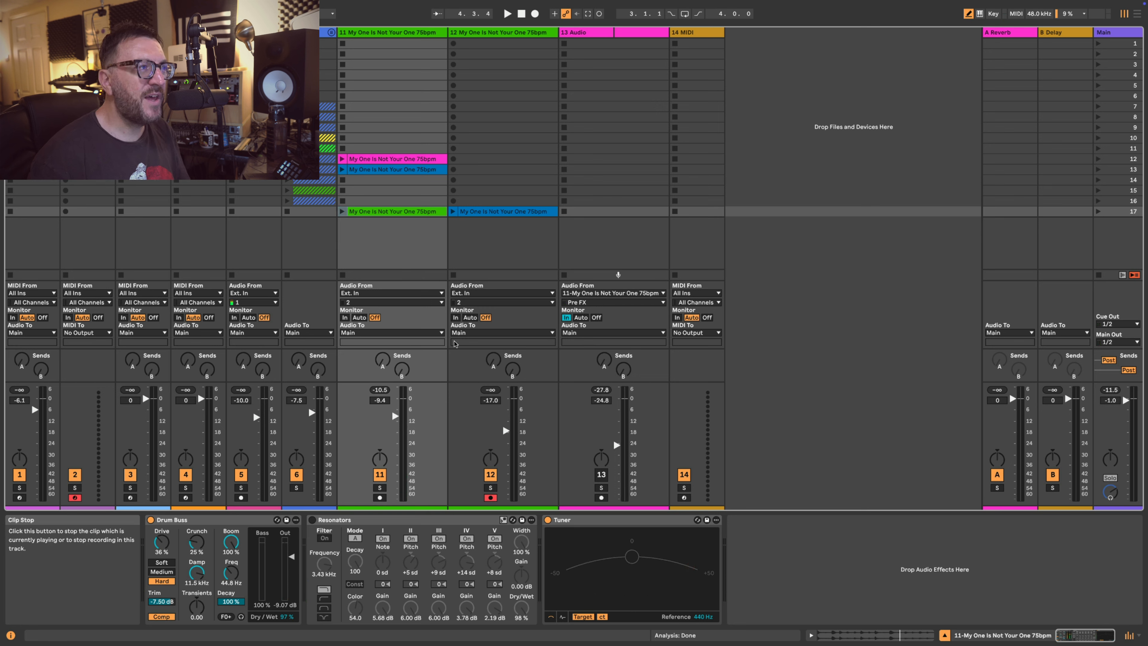
Step: Launch the blue clip on track 12, set the rack's Dry/Wet macro to 36 %, and recall Variation 1
left_click(452, 211)
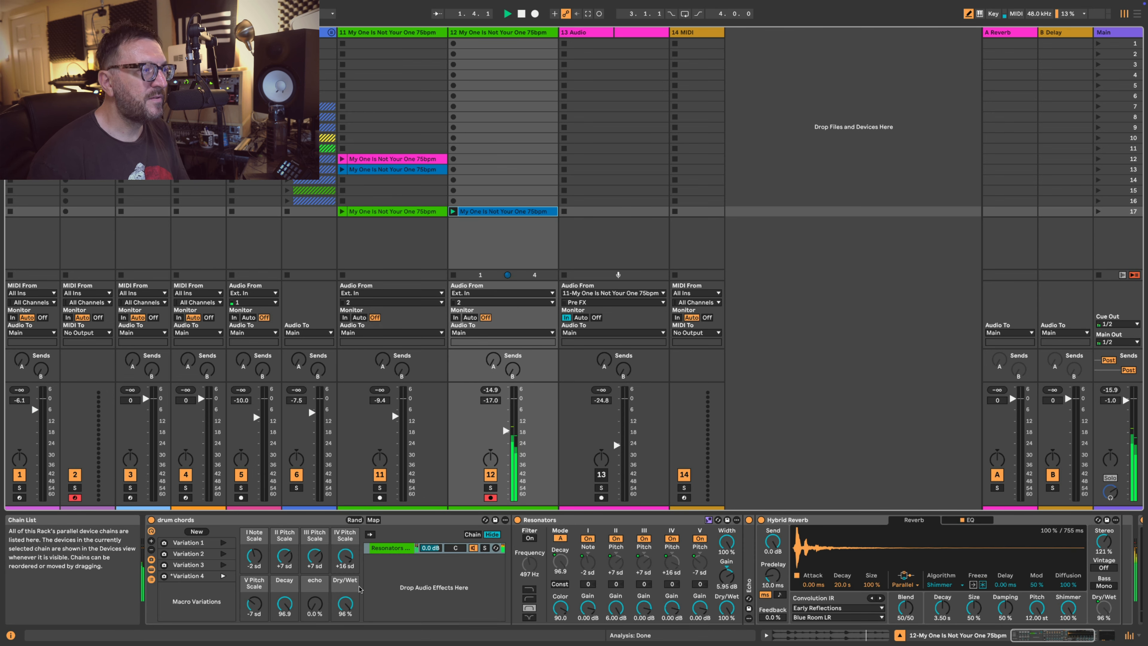
left_click(345, 604)
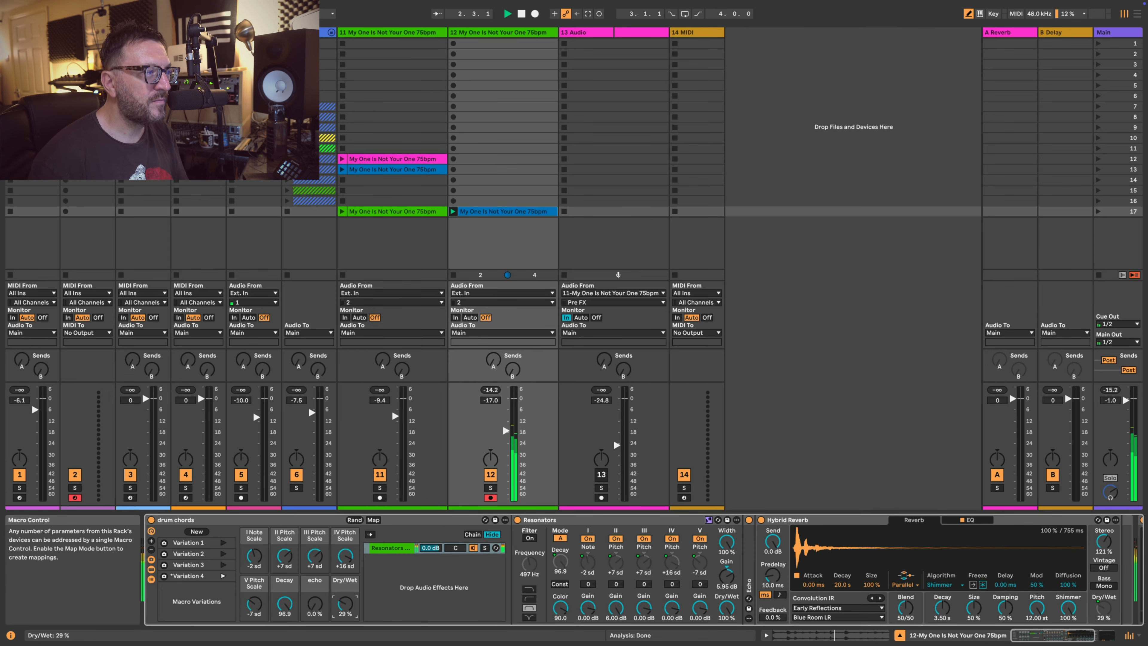
left_click_drag(346, 604, 346, 607)
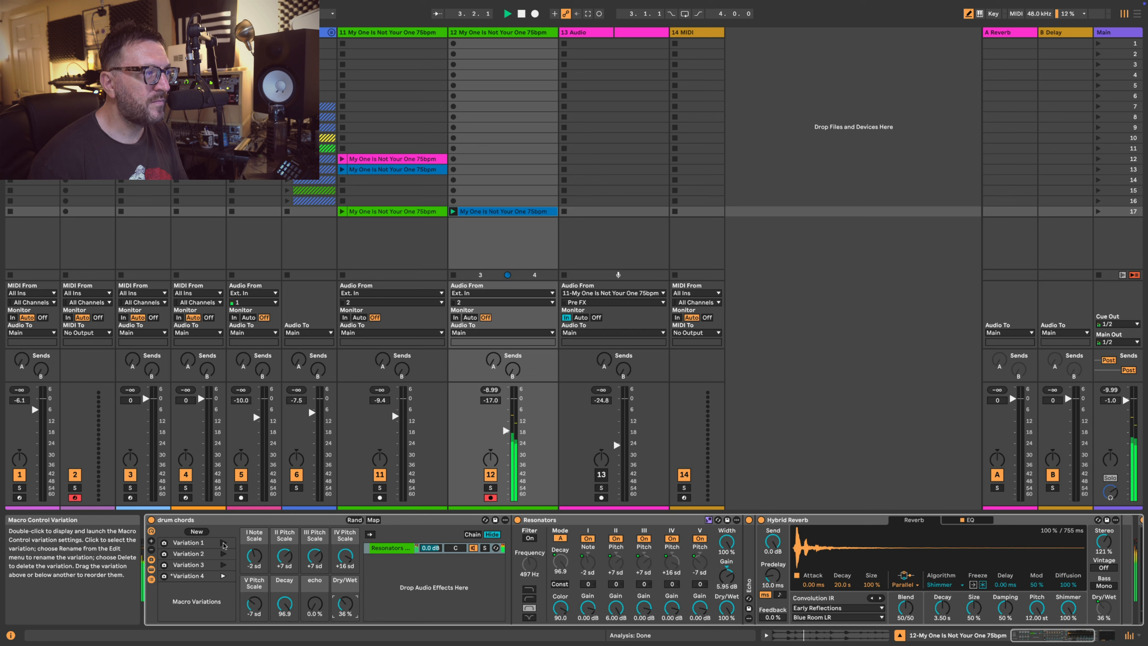
left_click(223, 542)
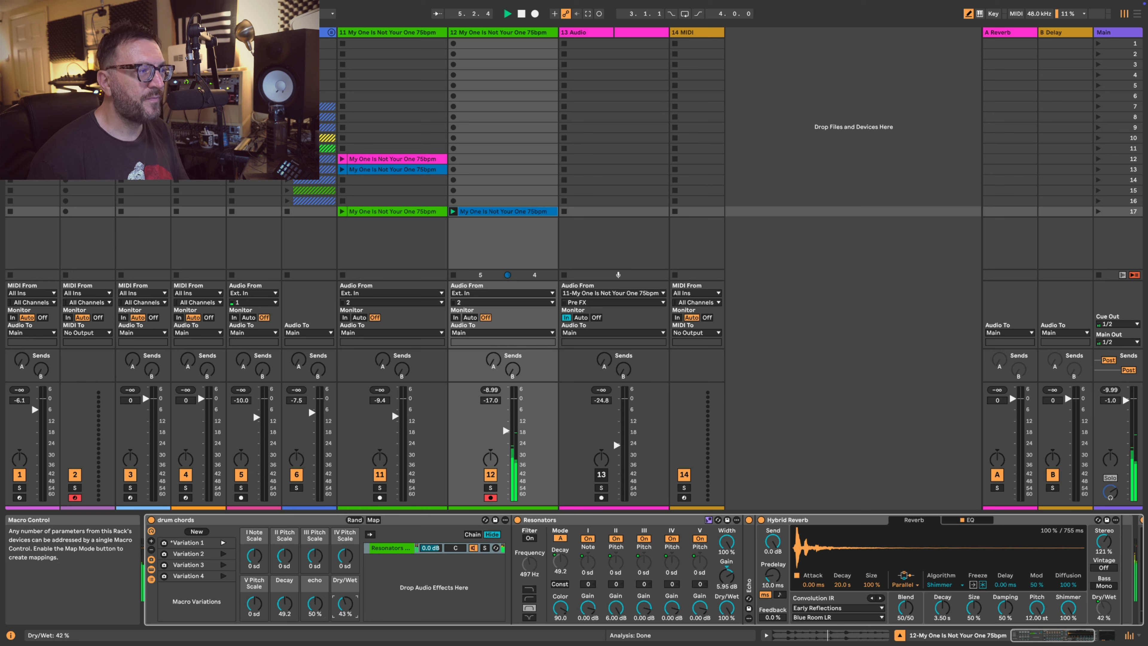
Step: Recall Variation 2 of the drum chords rack and stop playback
left_click(223, 553)
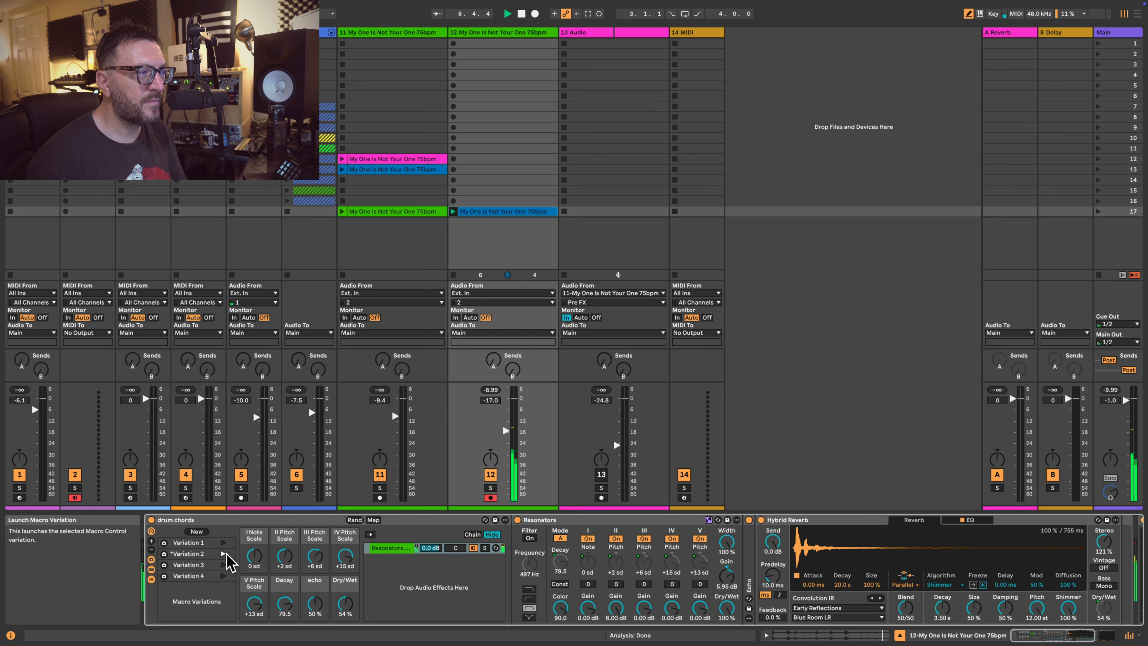
key("space")
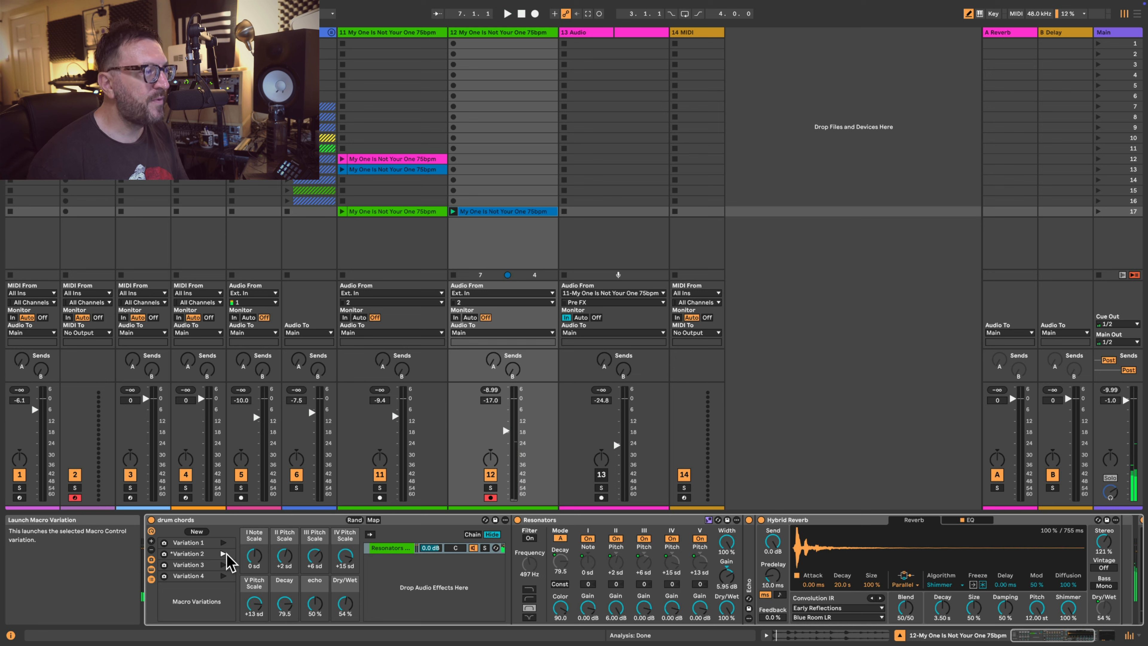
Step: Map the computer keys 1, 2, 3 and 4 to launch Variations 1 to 4 of the drum chords rack
left_click(206, 543)
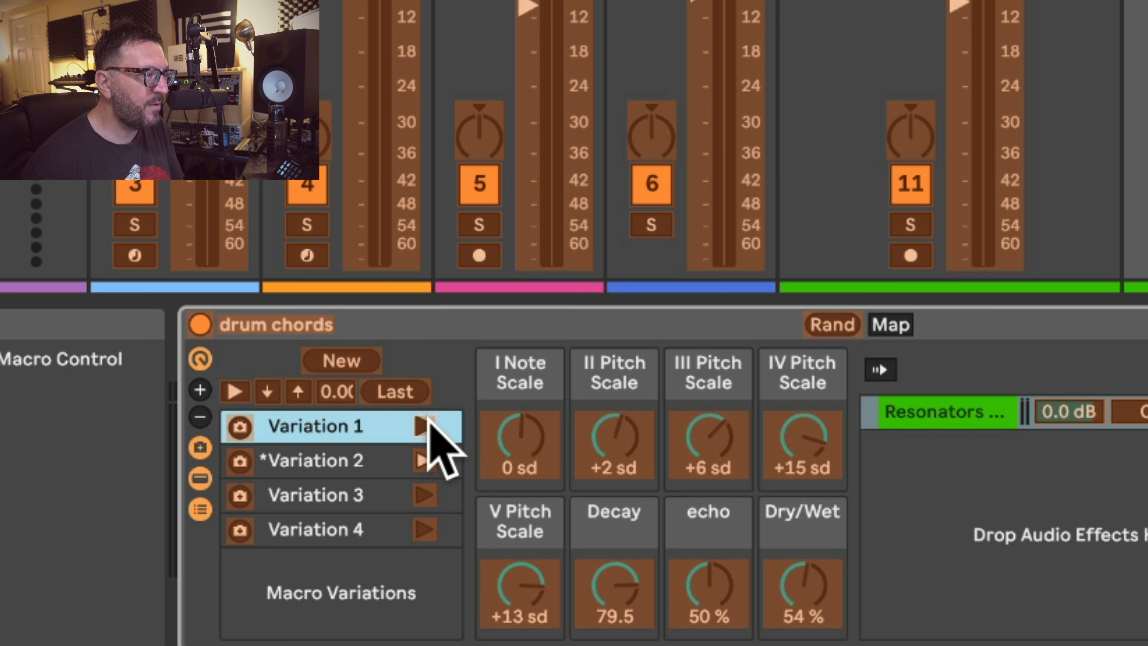
left_click(426, 425)
left_click(424, 460)
left_click(427, 494)
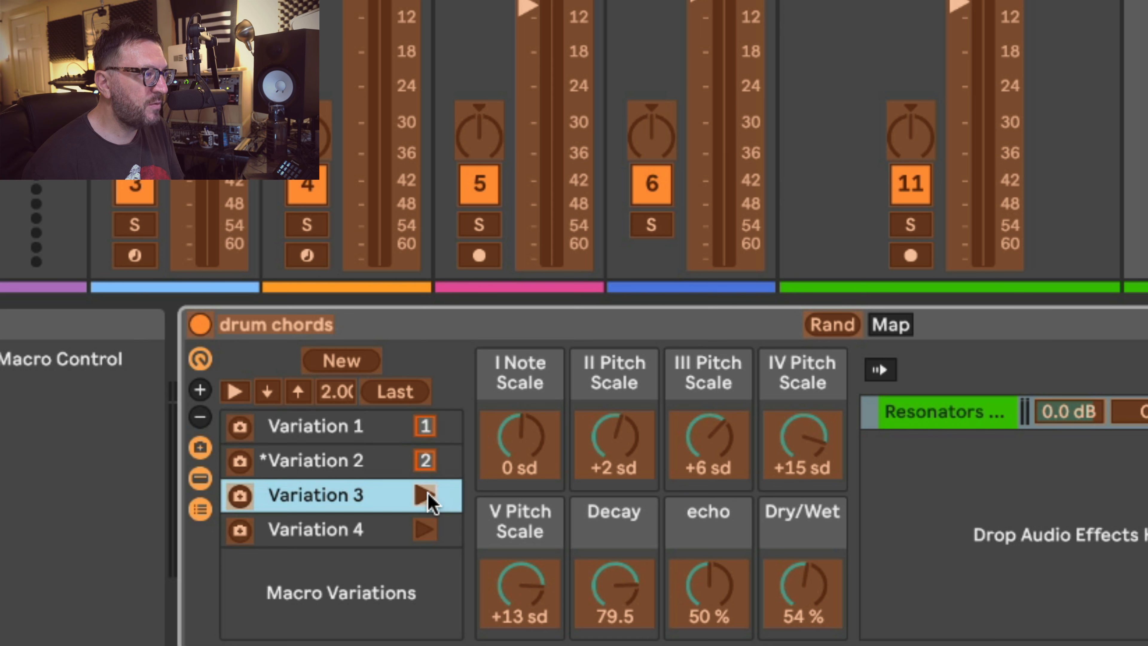
left_click(424, 530)
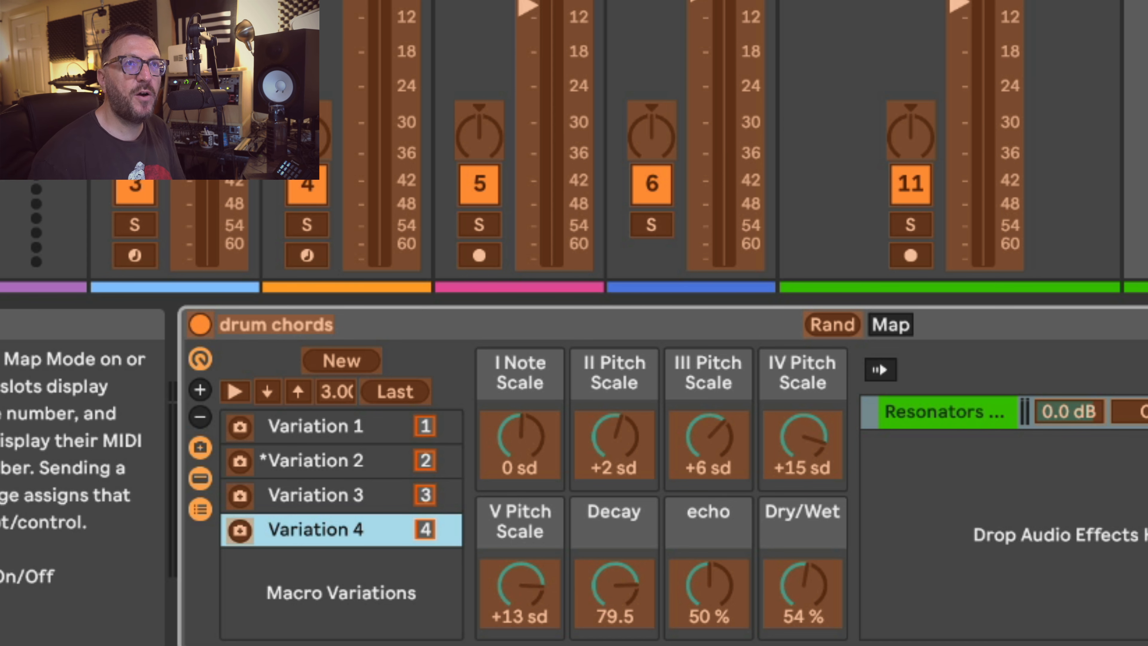
key("super+k")
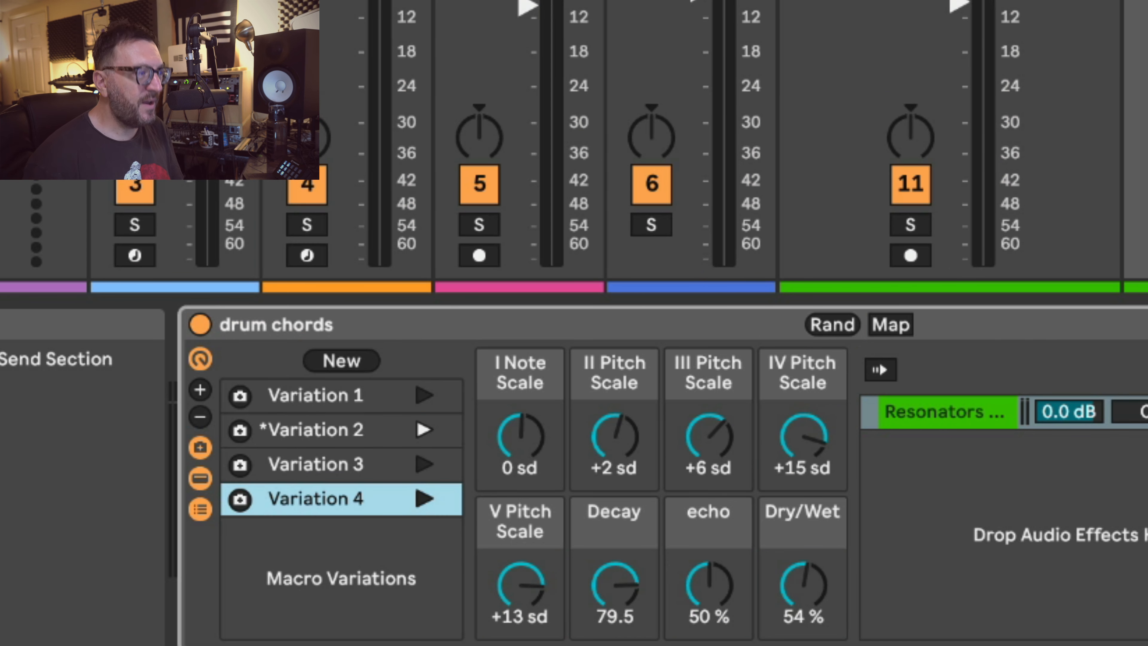
Step: Recall Variations 1 to 4 with their mapped keys, and overwrite Variation 1 with echo at 0 % and Dry/Wet at 35 %
key("1")
key("2")
key("3")
key("4")
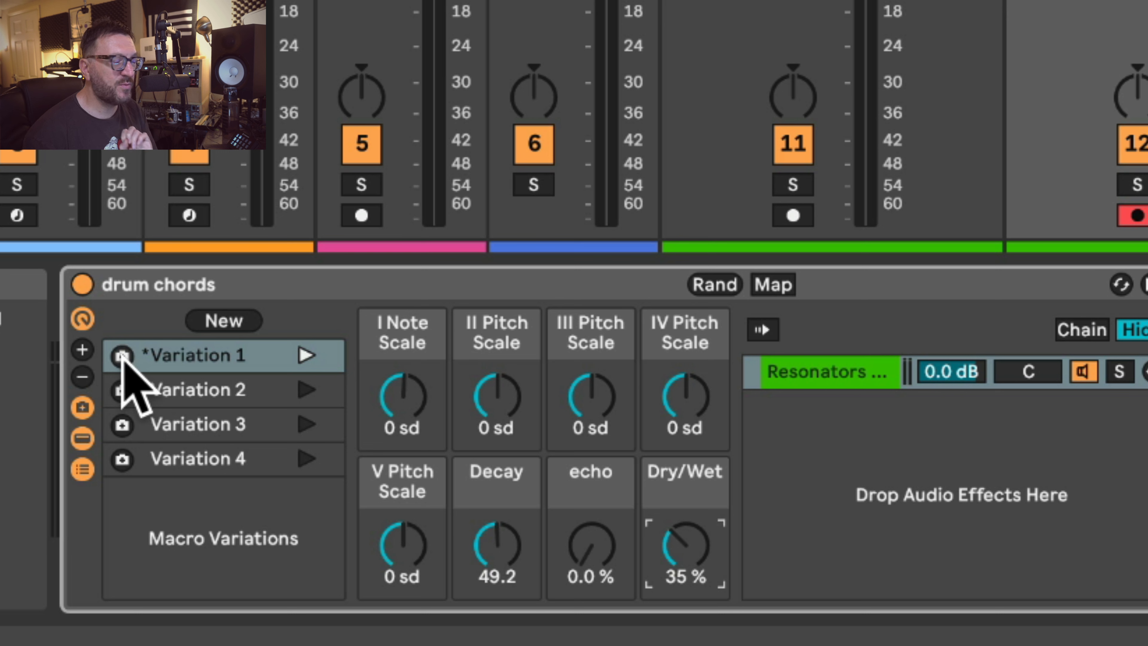
left_click(122, 356)
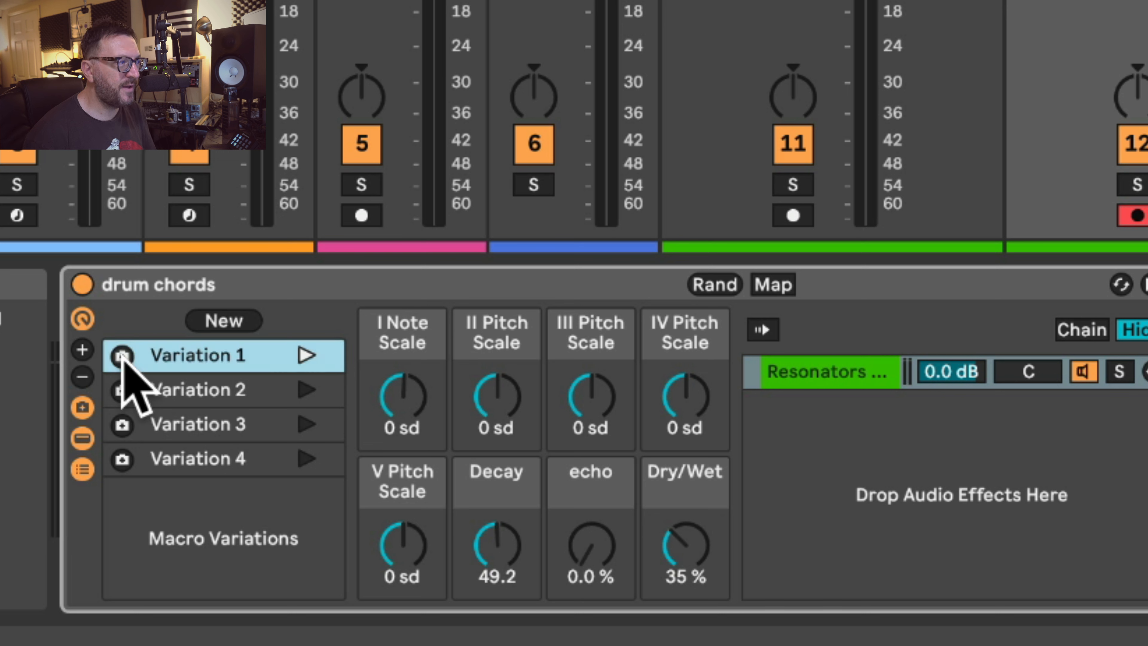
left_click(306, 355)
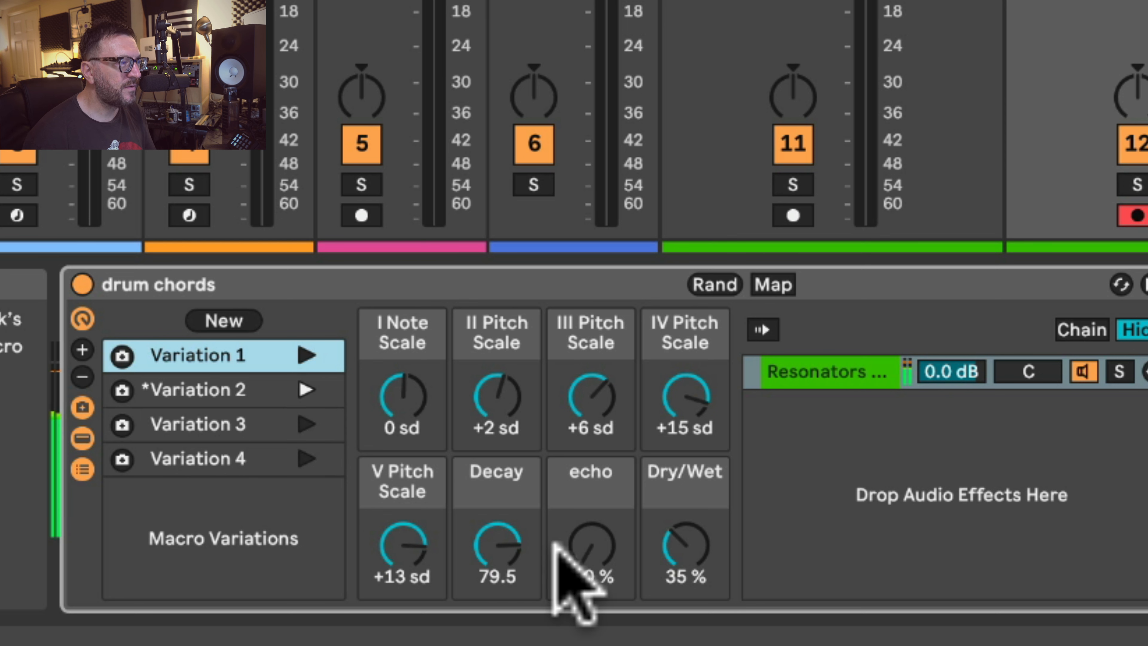
Step: Set the echo macro to 68 % and Dry/Wet to 22 %, and overwrite Variation 2 with these settings
left_click(555, 544)
left_click(685, 544)
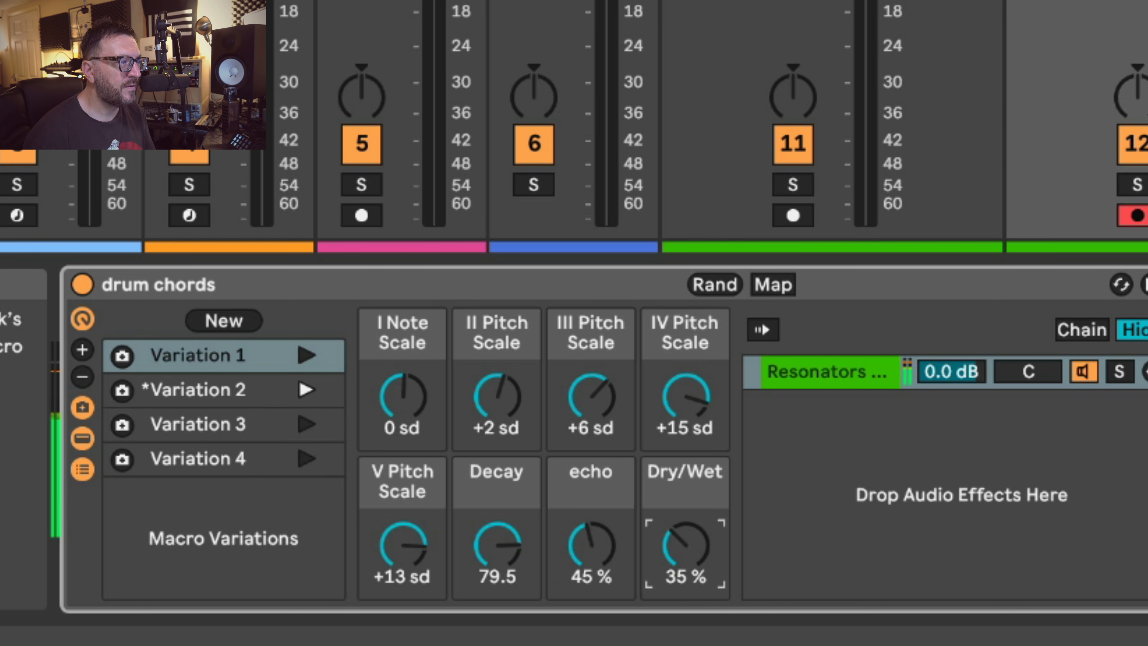
left_click_drag(599, 540, 599, 534)
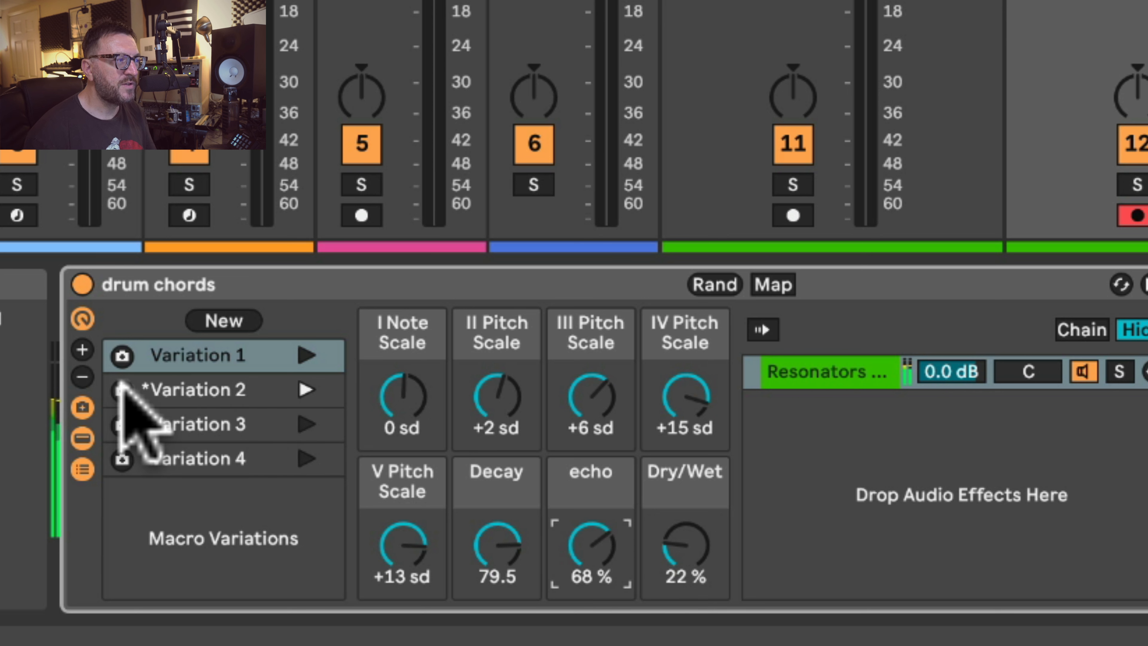
left_click(123, 389)
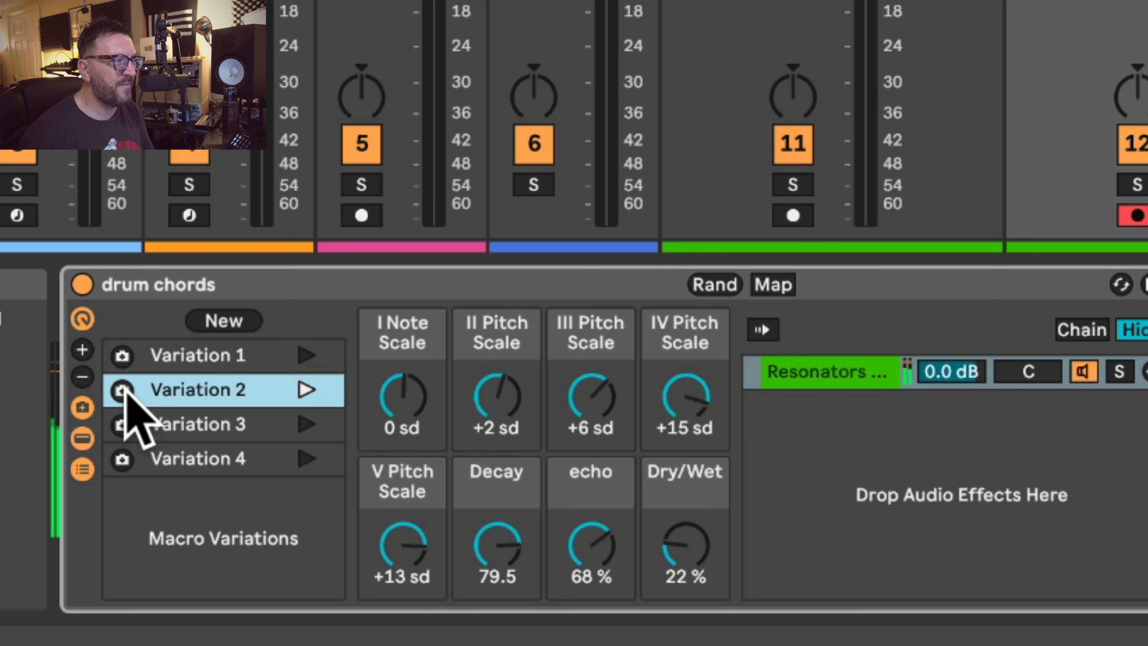
Step: Recall Variation 3 and set its Dry/Wet macro to 62 %
left_click(295, 421)
left_click(307, 424)
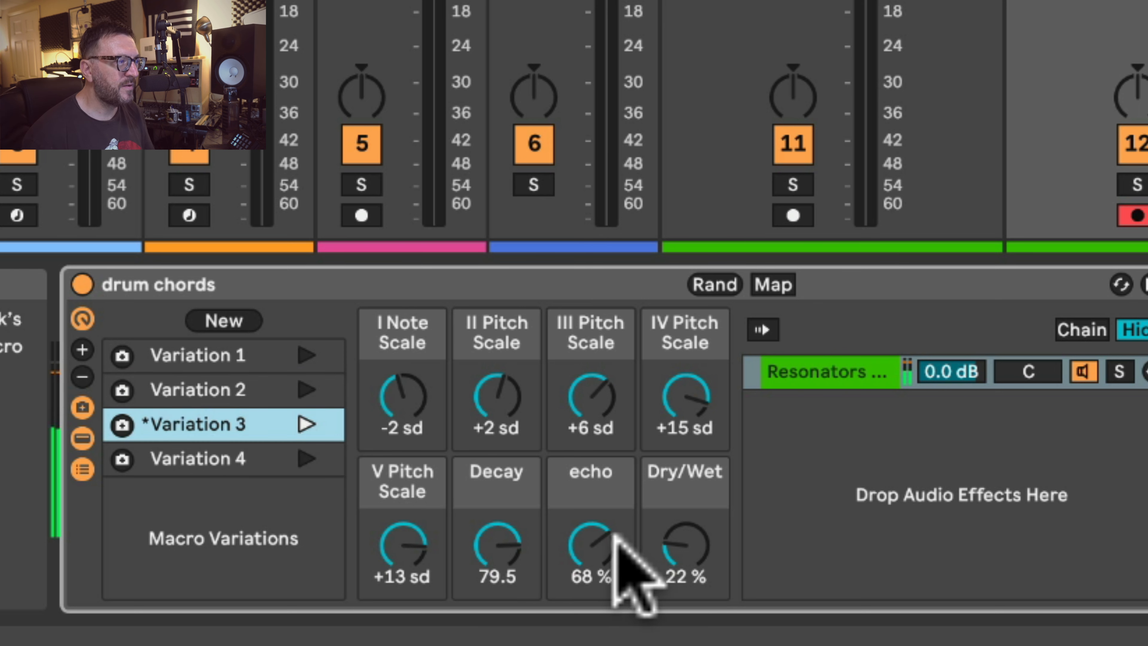
left_click(685, 545)
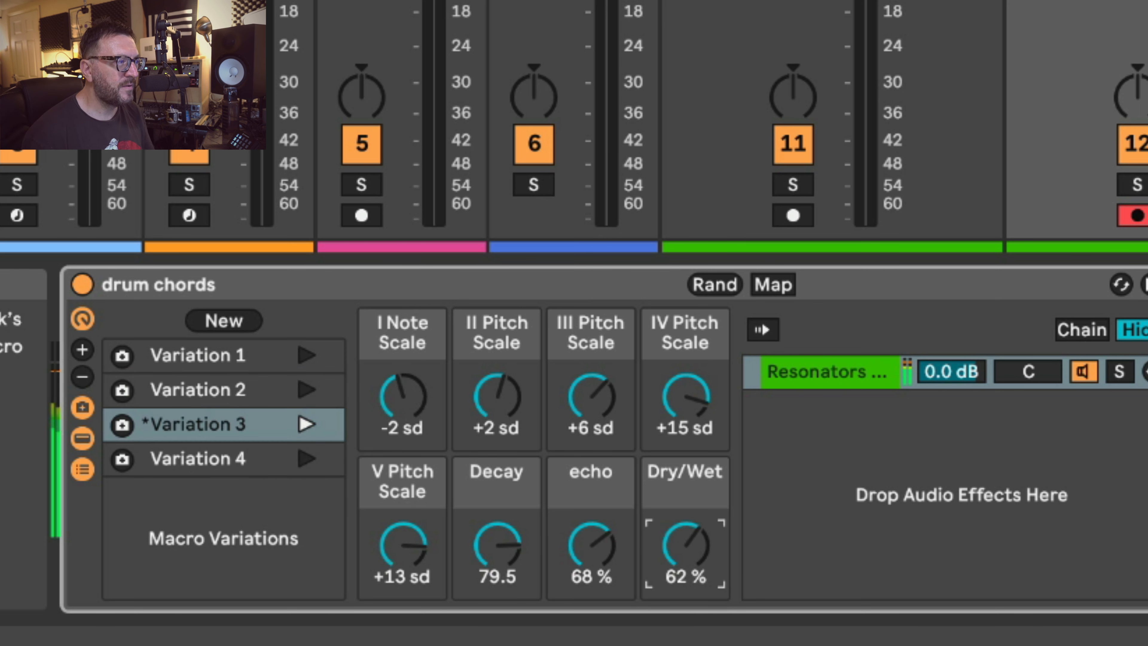
Step: Recall Variation 4 and set the echo macro to 54 % and Dry/Wet to 50 %
left_click(305, 458)
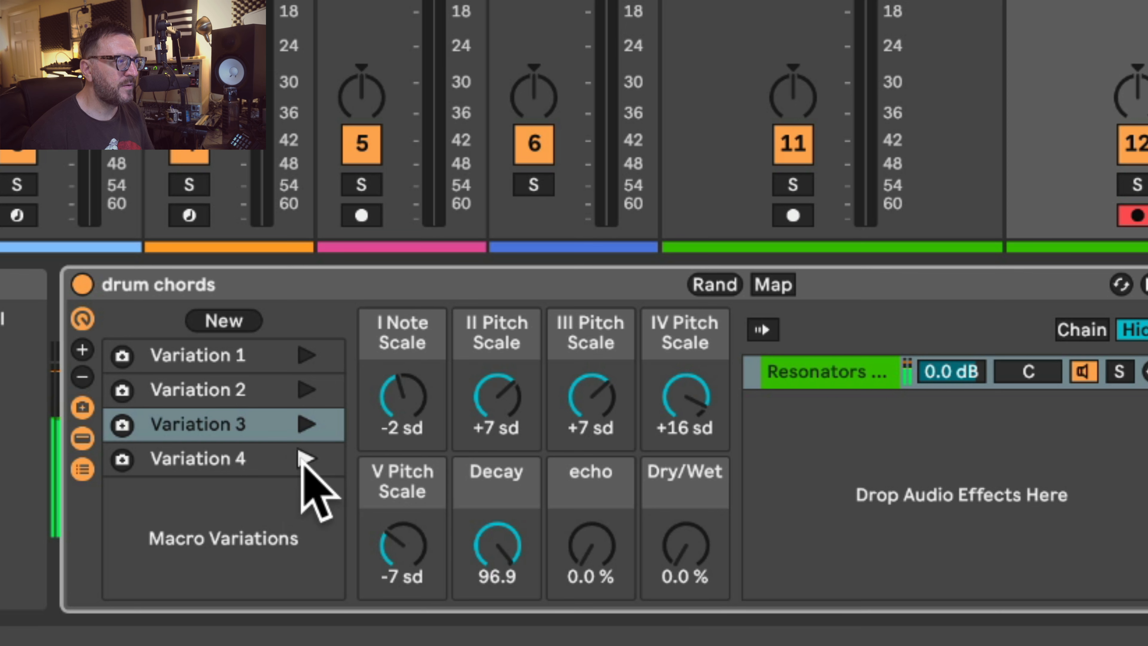
left_click_drag(623, 520, 623, 461)
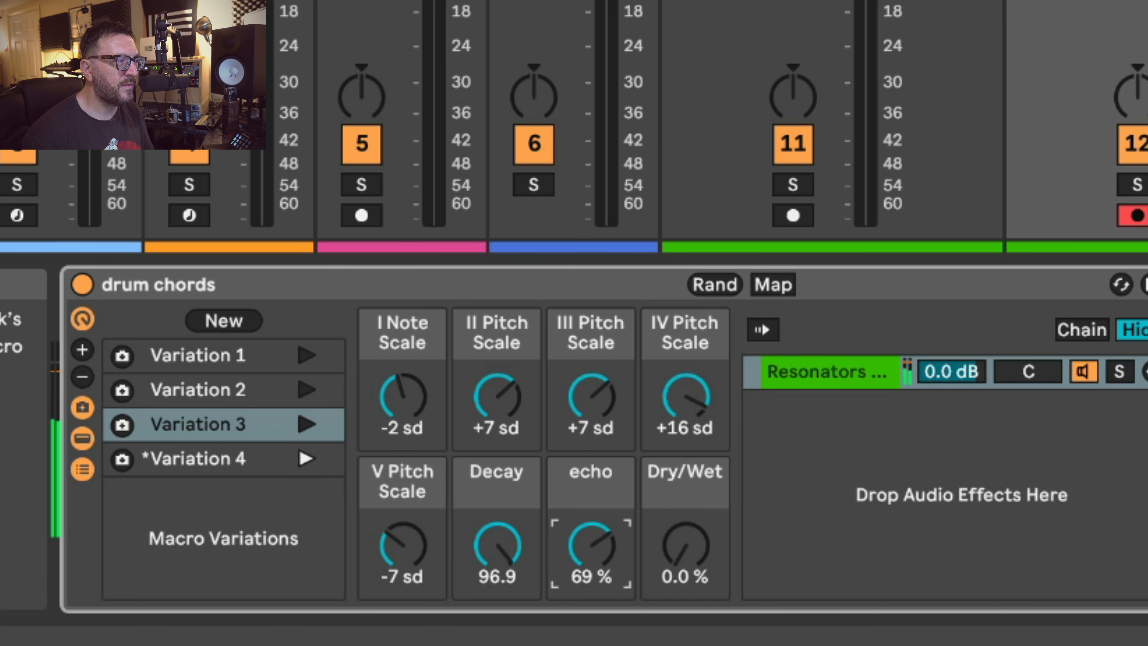
left_click_drag(588, 540, 647, 498)
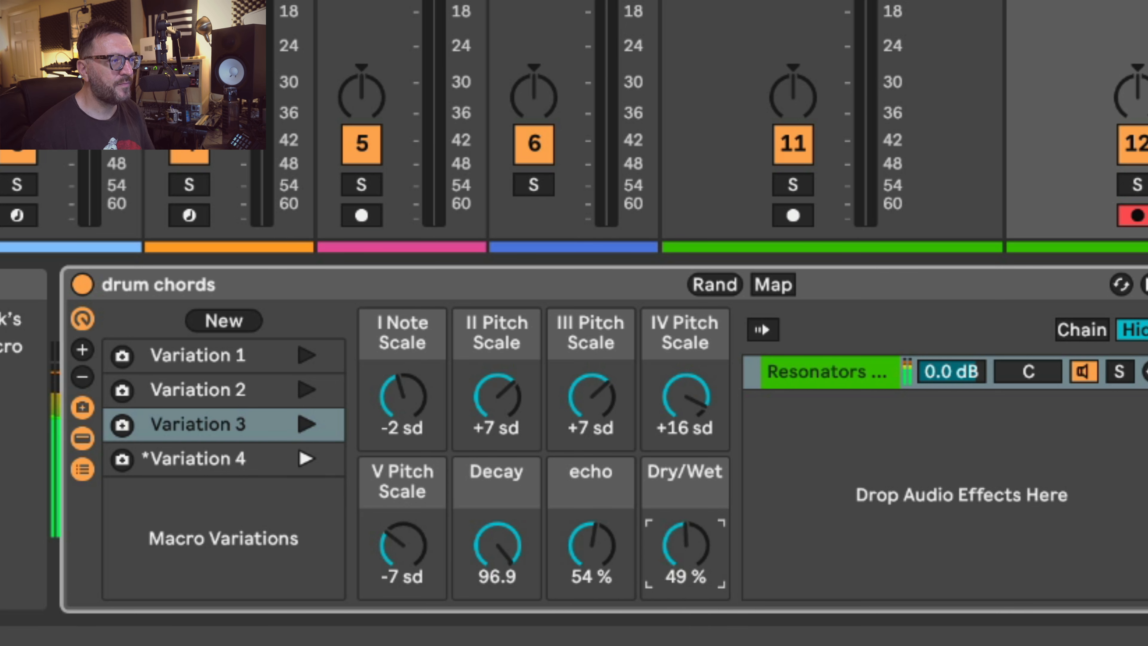
left_click_drag(685, 534, 687, 538)
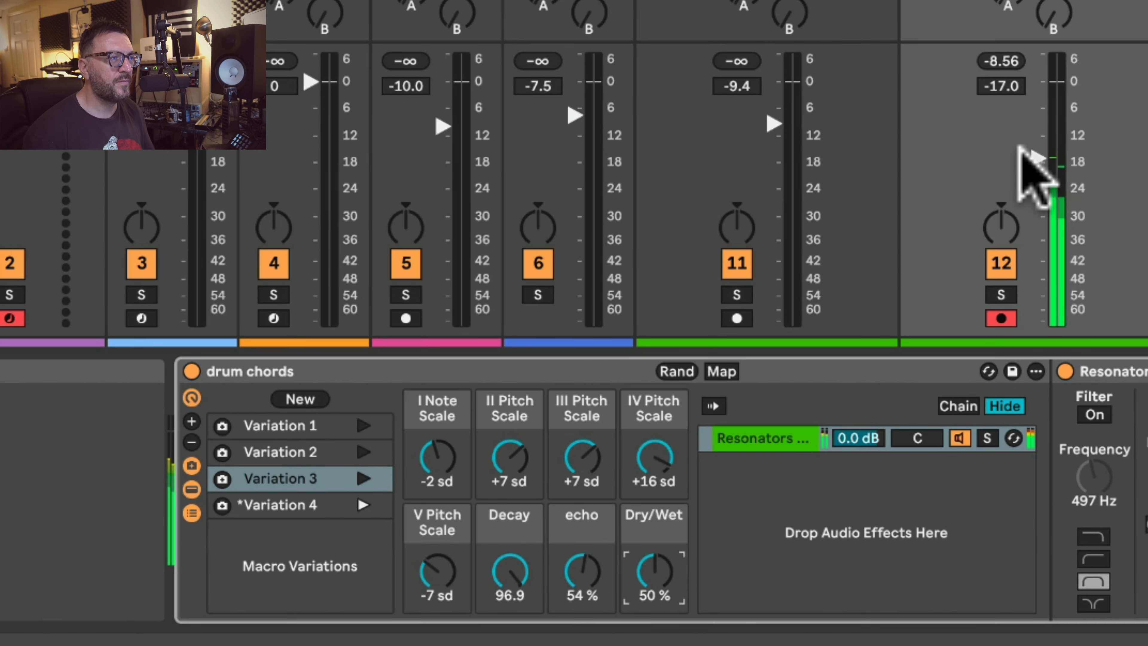
Step: Raise track 12's volume to -10.3 dB and recall Variation 1
left_click_drag(1021, 148, 1035, 128)
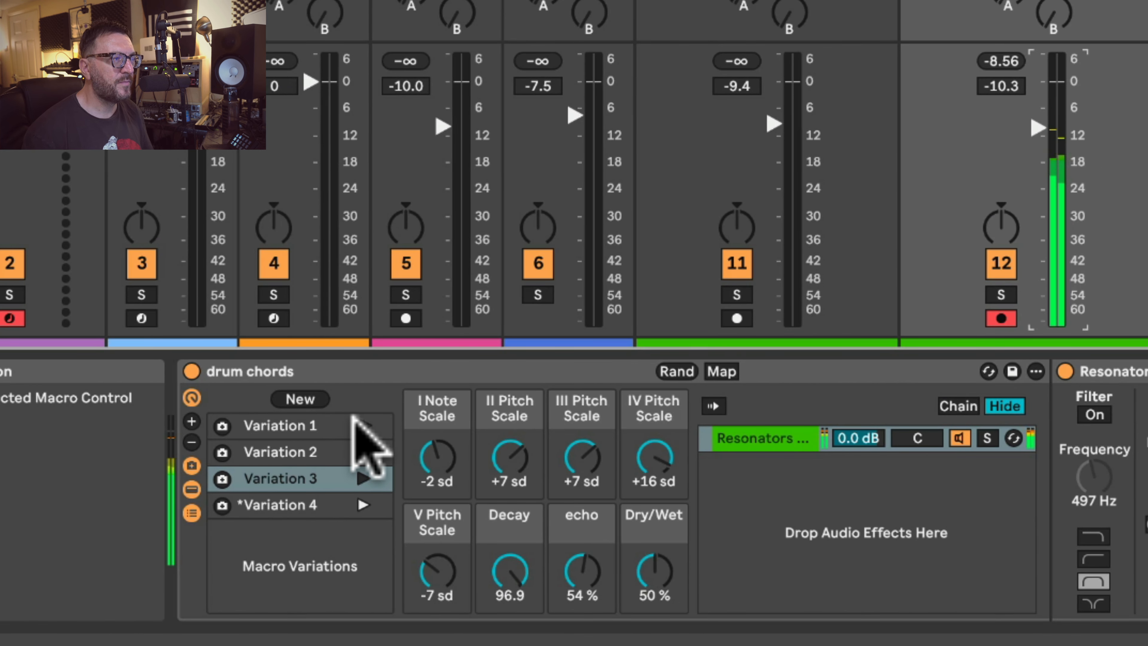
left_click(360, 424)
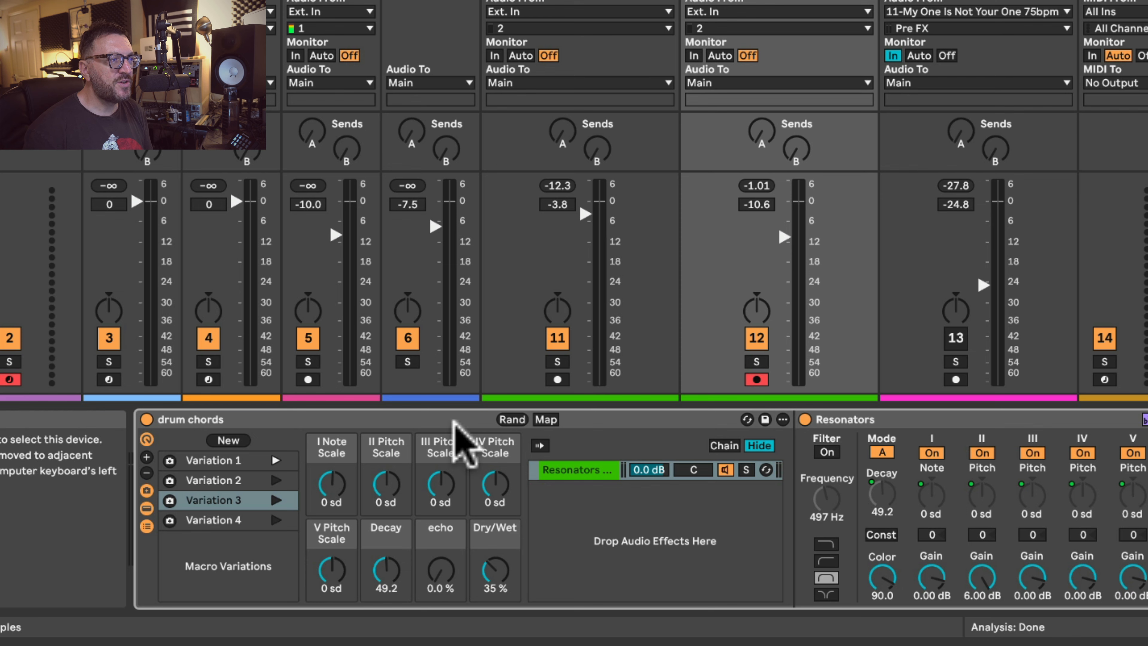
Step: Save the rack to the User Library as the preset drum chords.adg and collapse the Presets folder
left_click(764, 419)
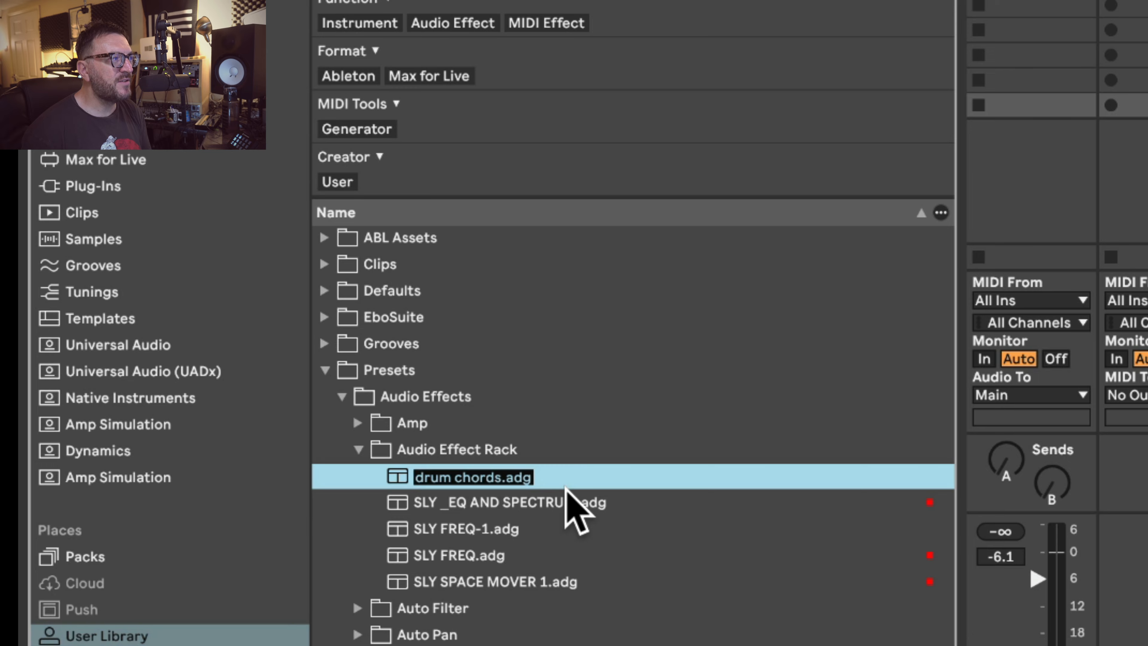
key("Return")
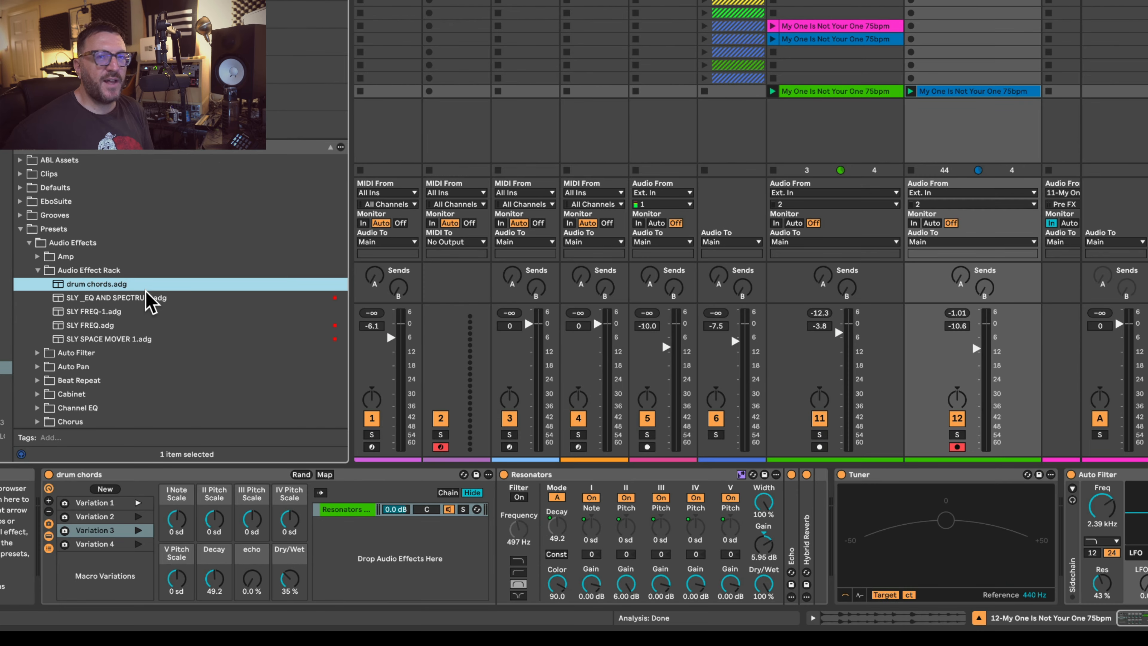
left_click(20, 228)
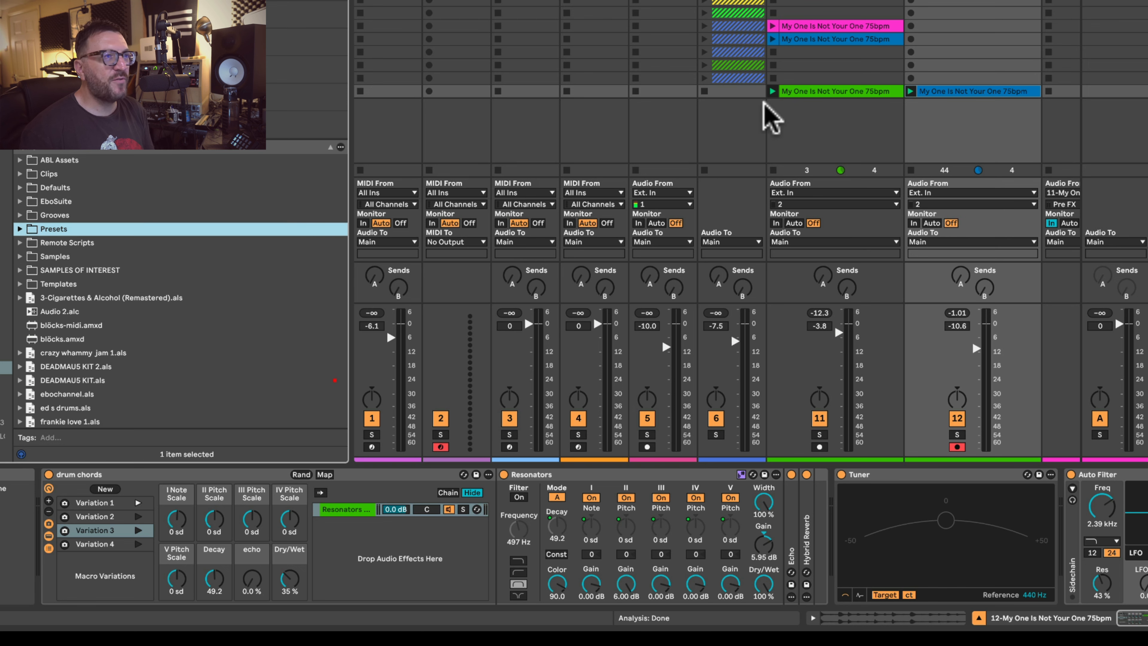
Step: Relaunch the blue clip on track 12 and mute track 11
scroll(778, 136, "right", 5)
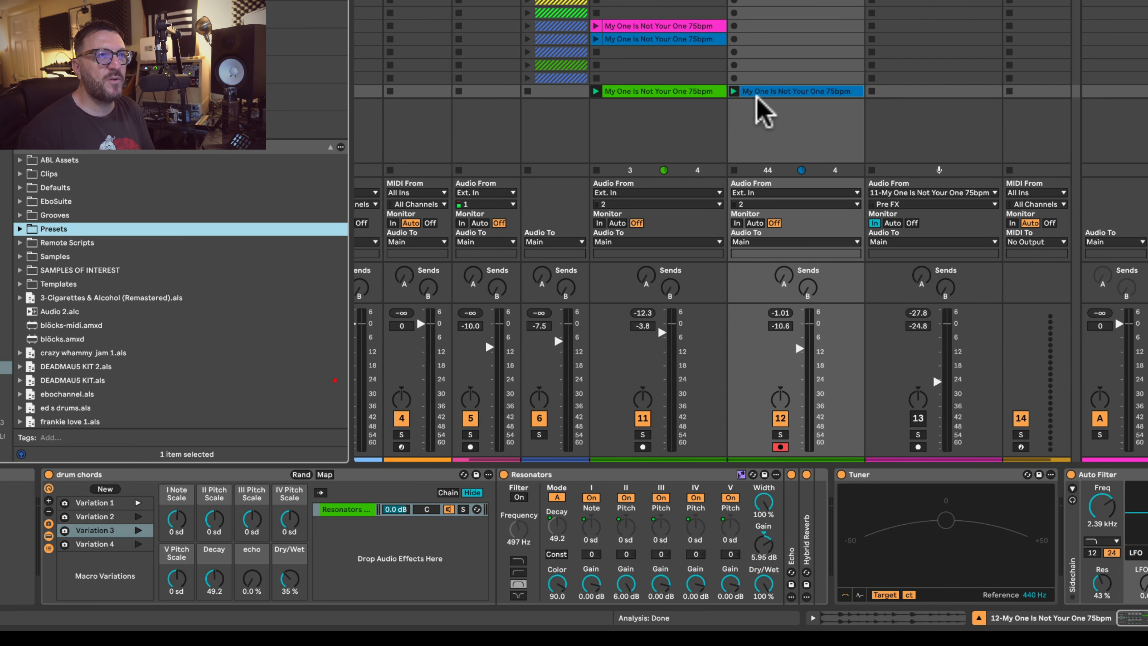
left_click(734, 92)
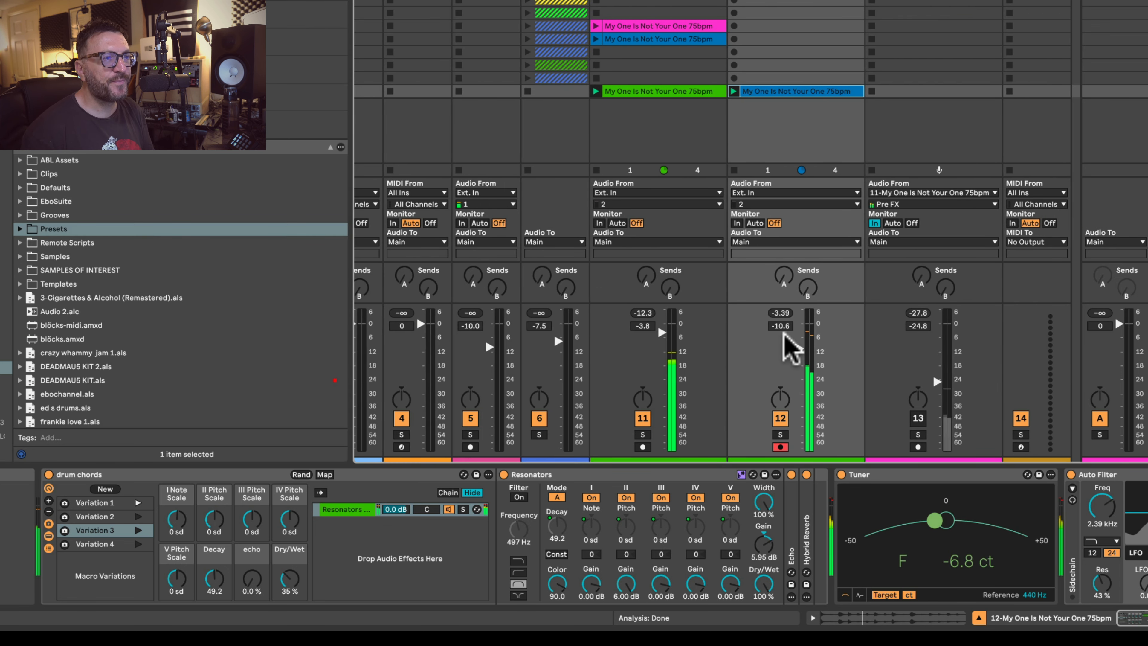
left_click(642, 418)
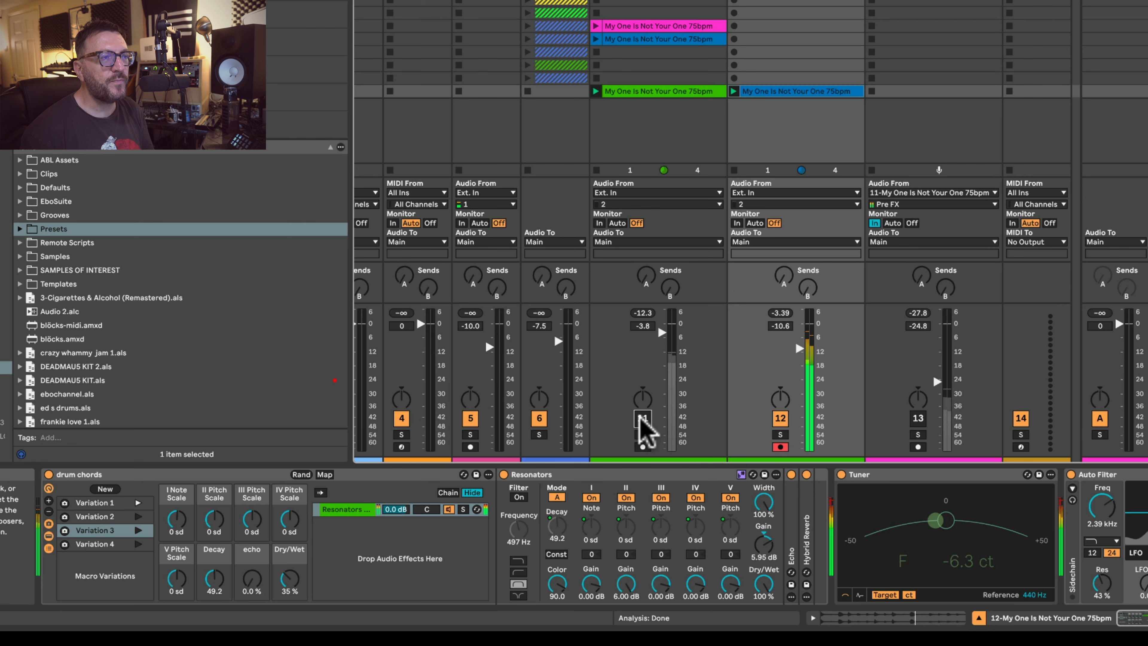
Step: Unfold group 6, move the Unfair Break 100bpm clip from track 7 to scene 15 of track 12, and colour it lime green
double_click(783, 93)
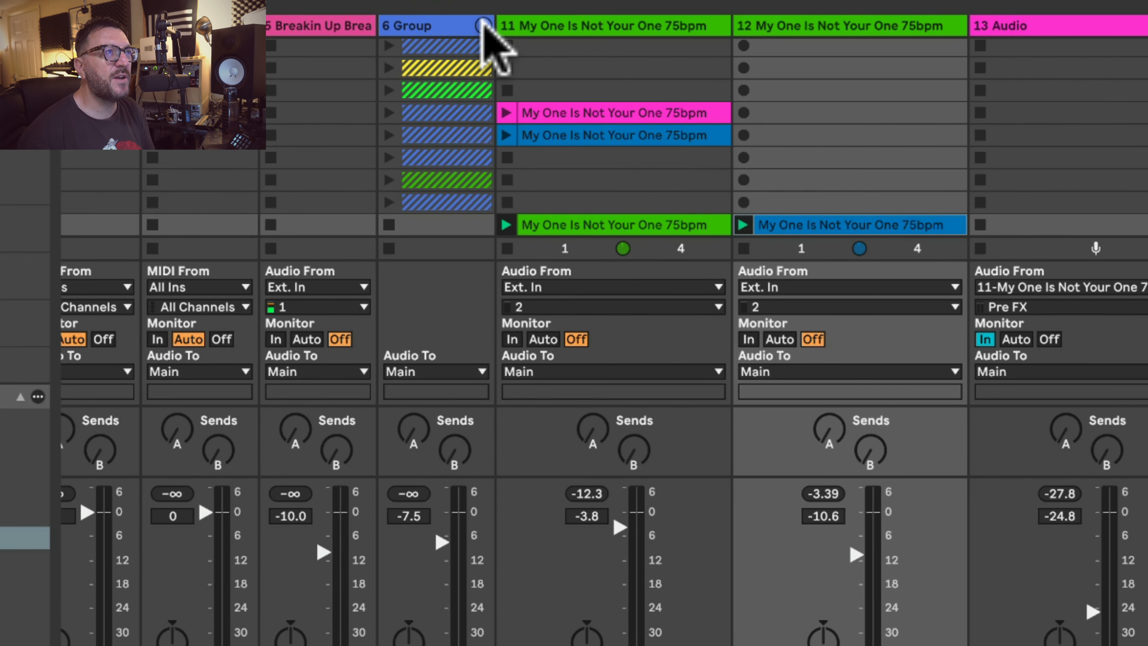
left_click(483, 32)
left_click_drag(585, 204, 1146, 180)
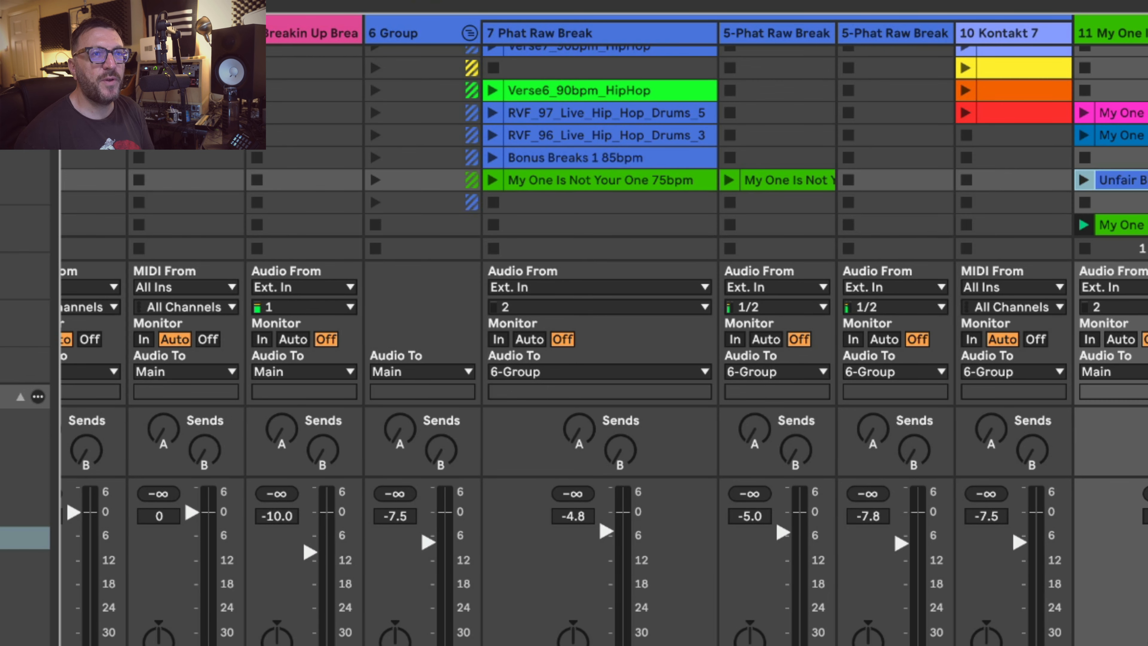
scroll(1145, 180, "right", 10)
scroll(1146, 180, "right", 4)
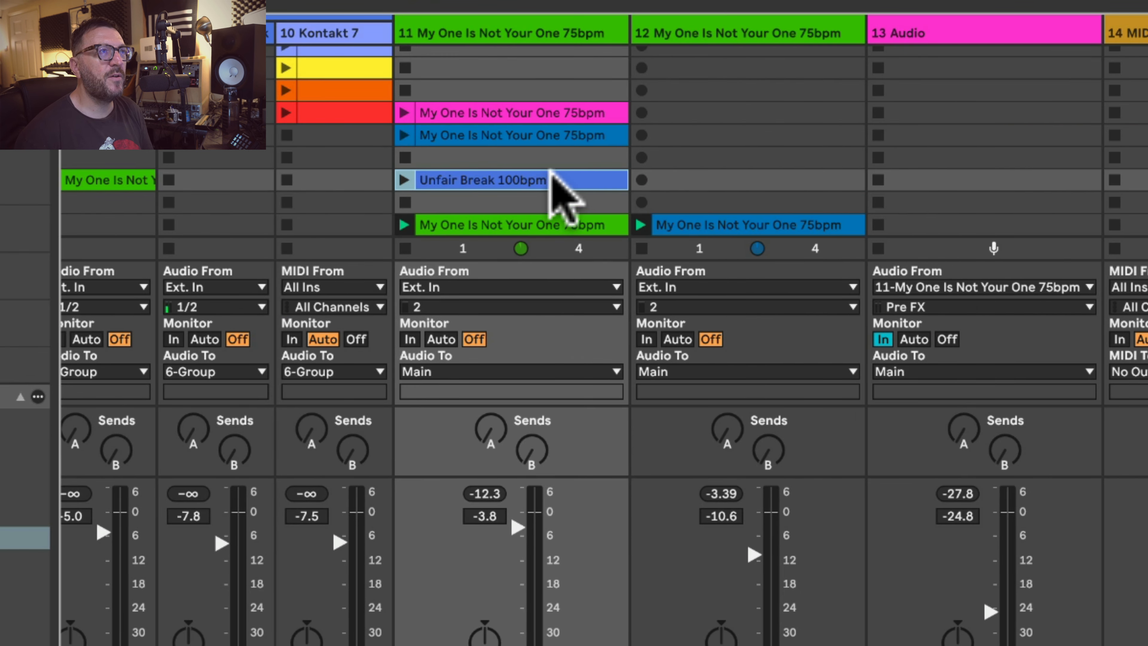
left_click_drag(548, 180, 765, 172)
right_click(767, 172)
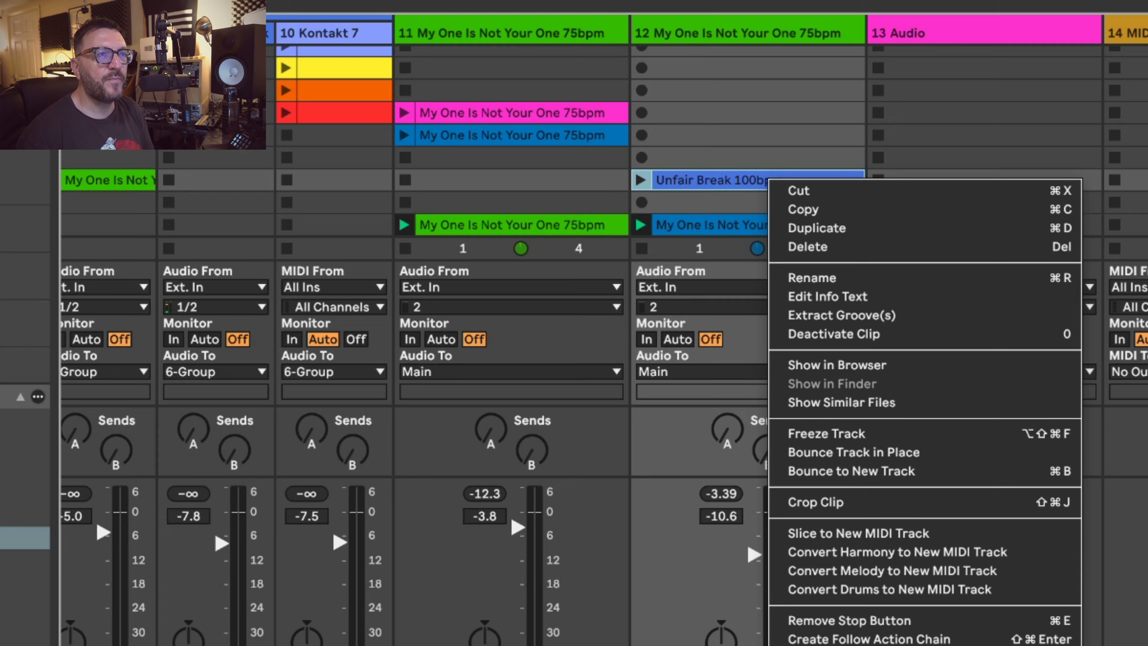
left_click(791, 392)
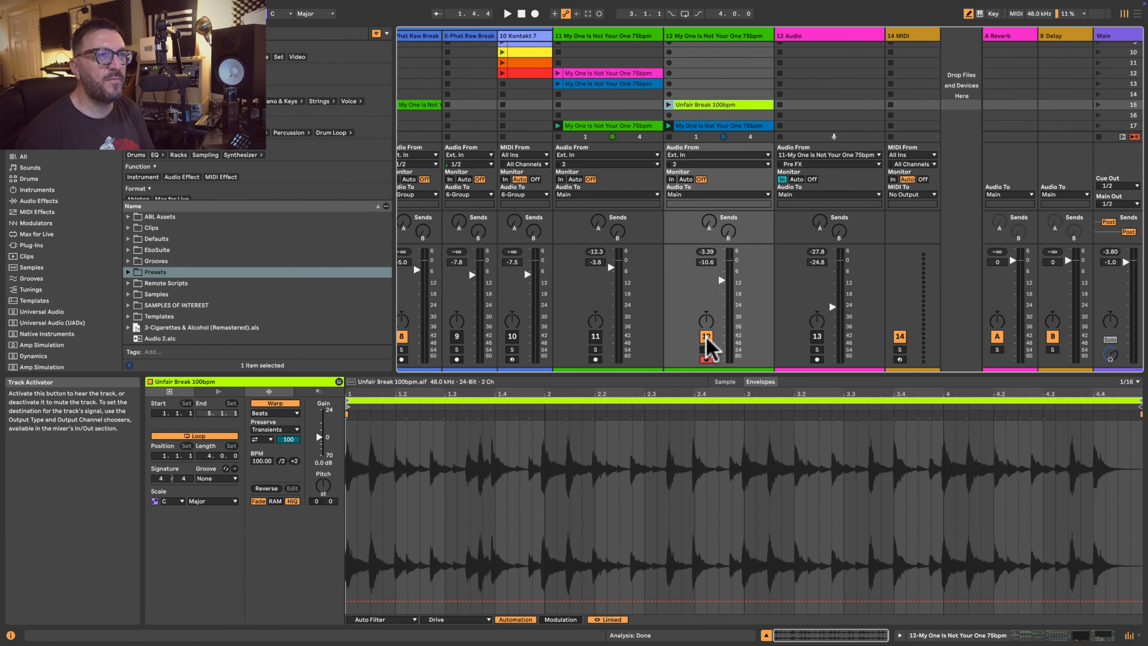
Step: Deactivate the drum chords rack on track 12 and play the Unfair Break 100bpm clip dry
left_click(687, 35)
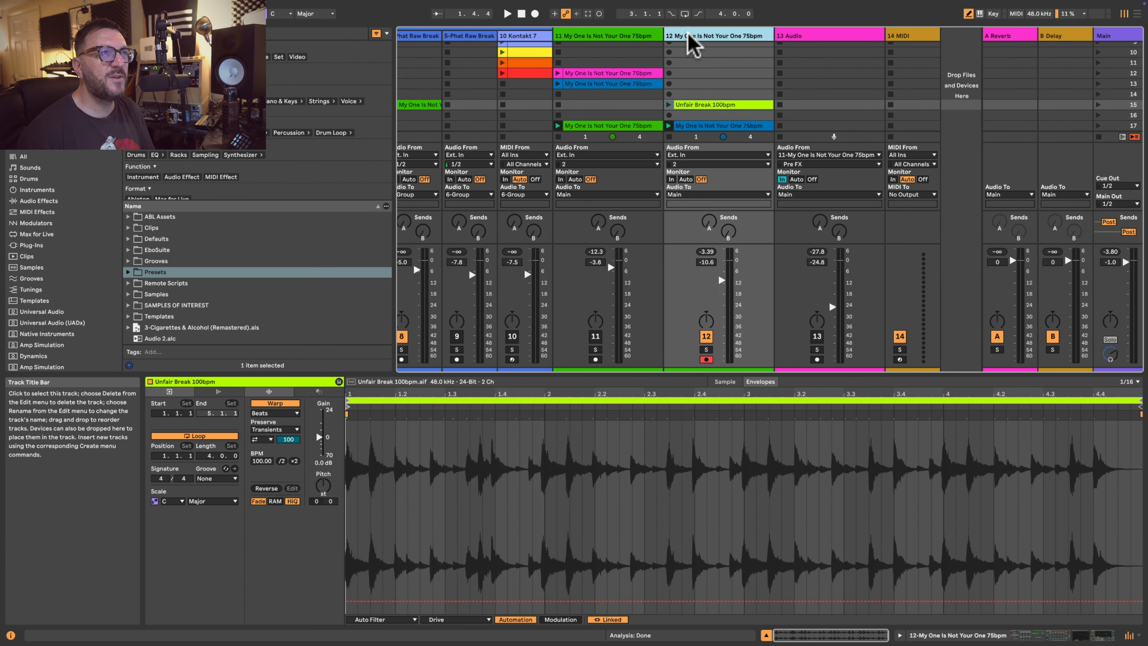
left_click(151, 520)
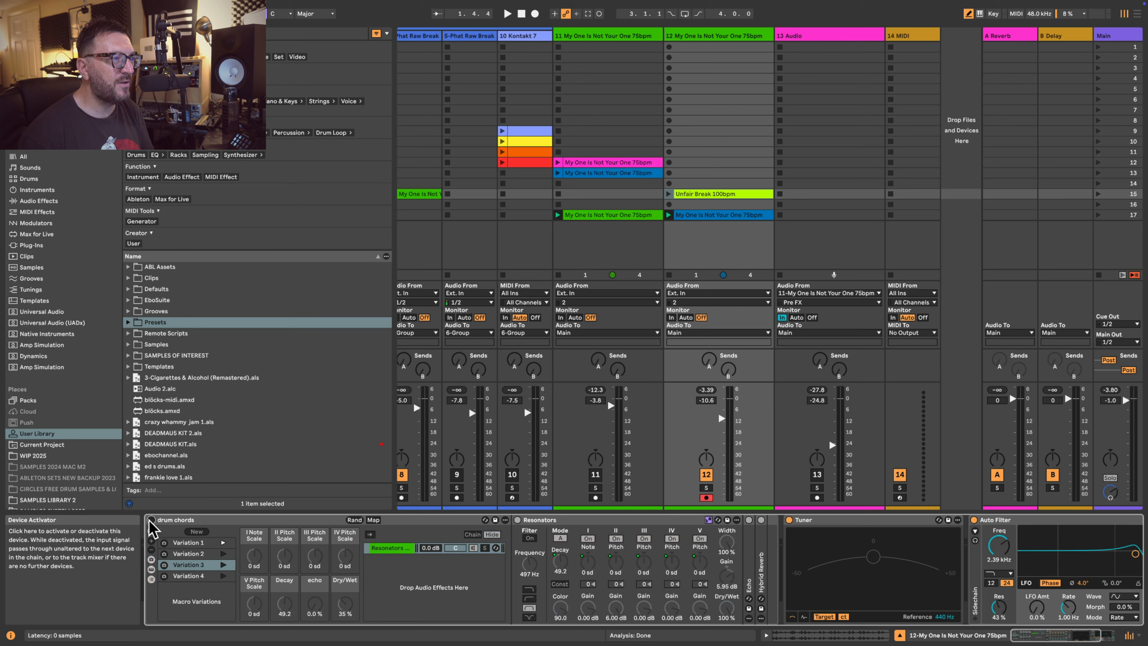
key("space")
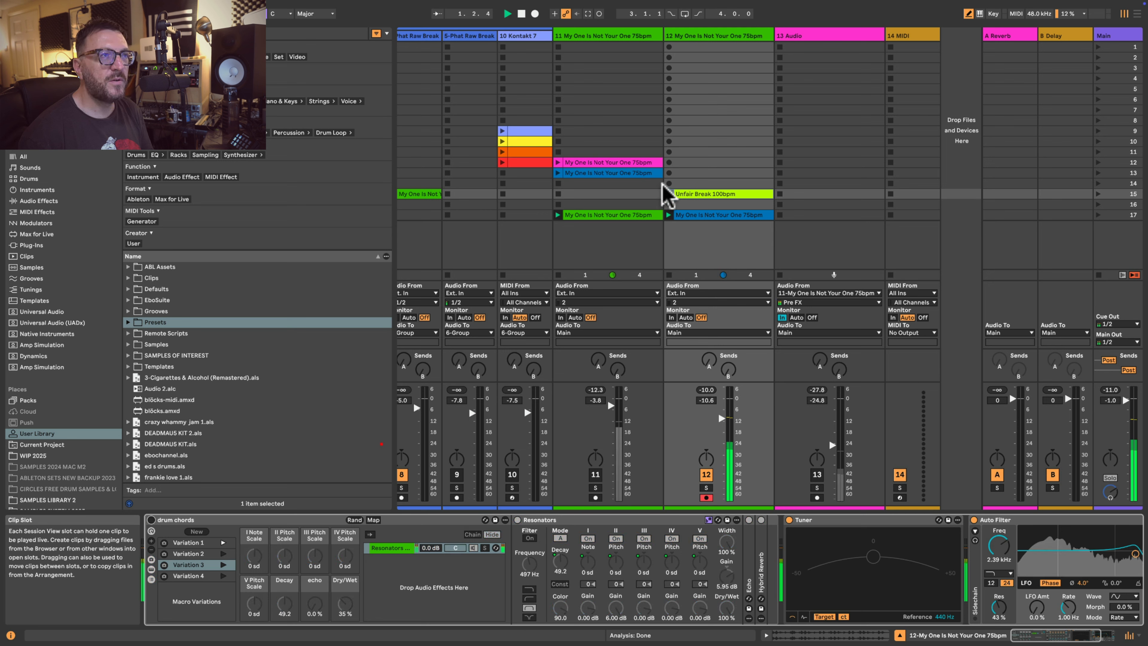
left_click(668, 193)
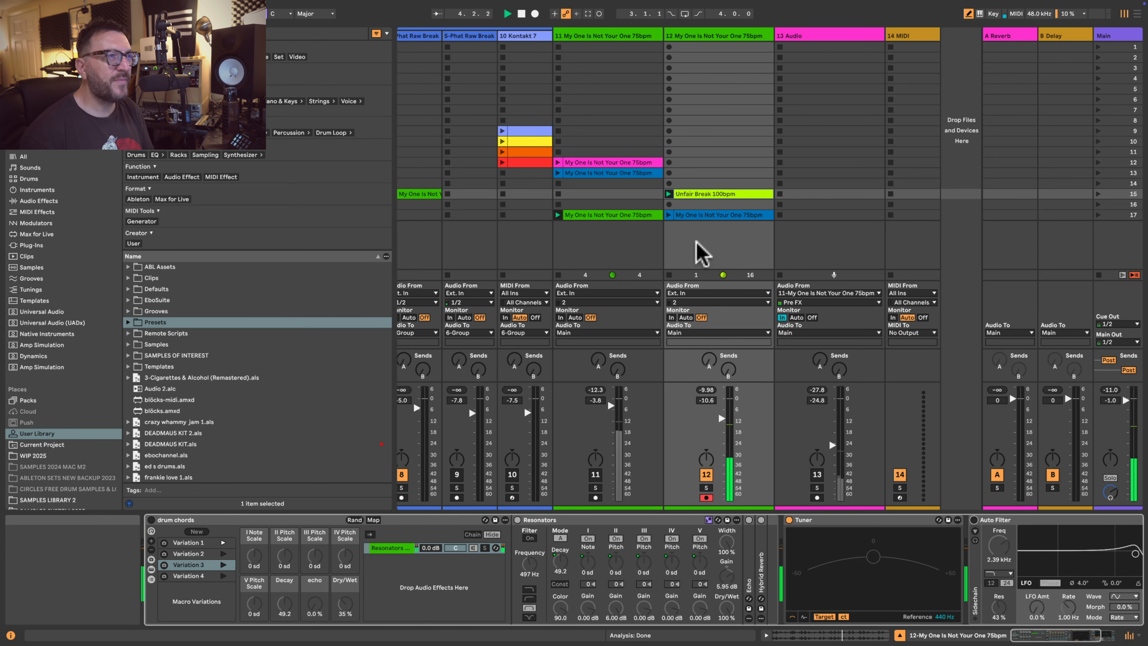
Step: Open the Unfair Break 100bpm clip's sample view on track 12, toggle playback and reactivate the drum chords rack
double_click(705, 194)
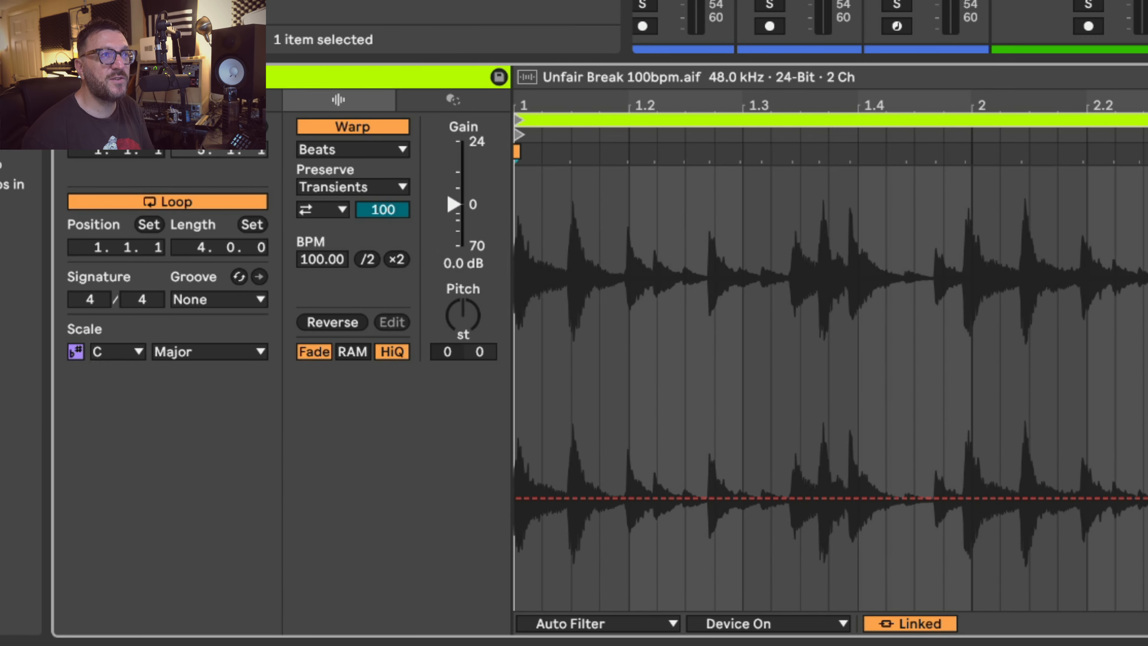
key("space")
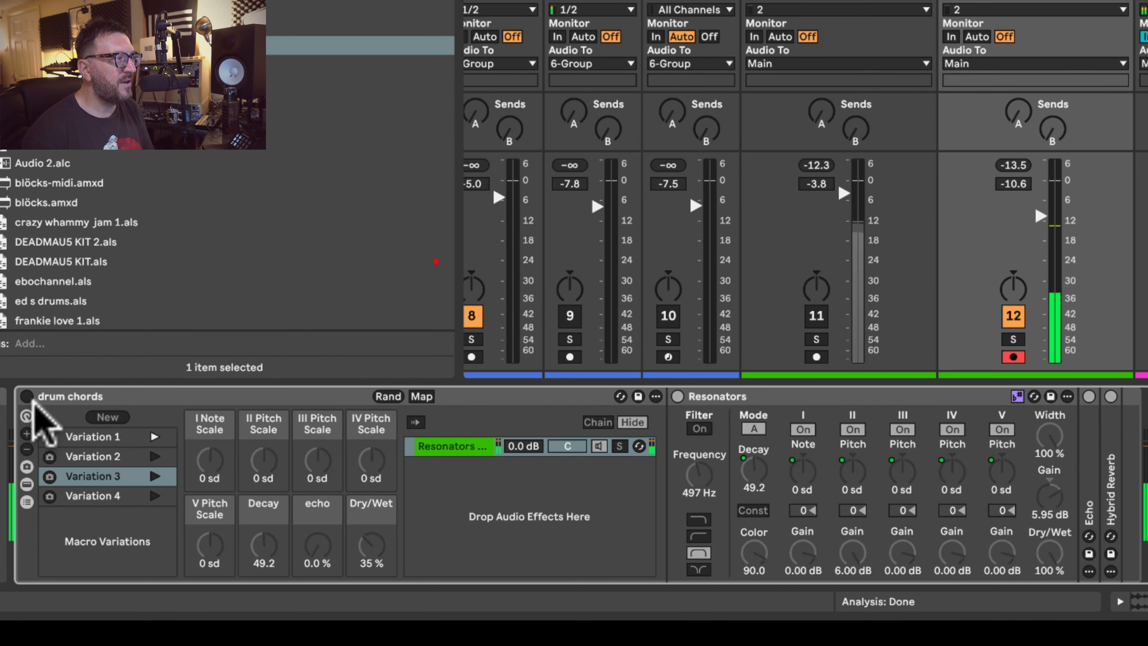
left_click(28, 397)
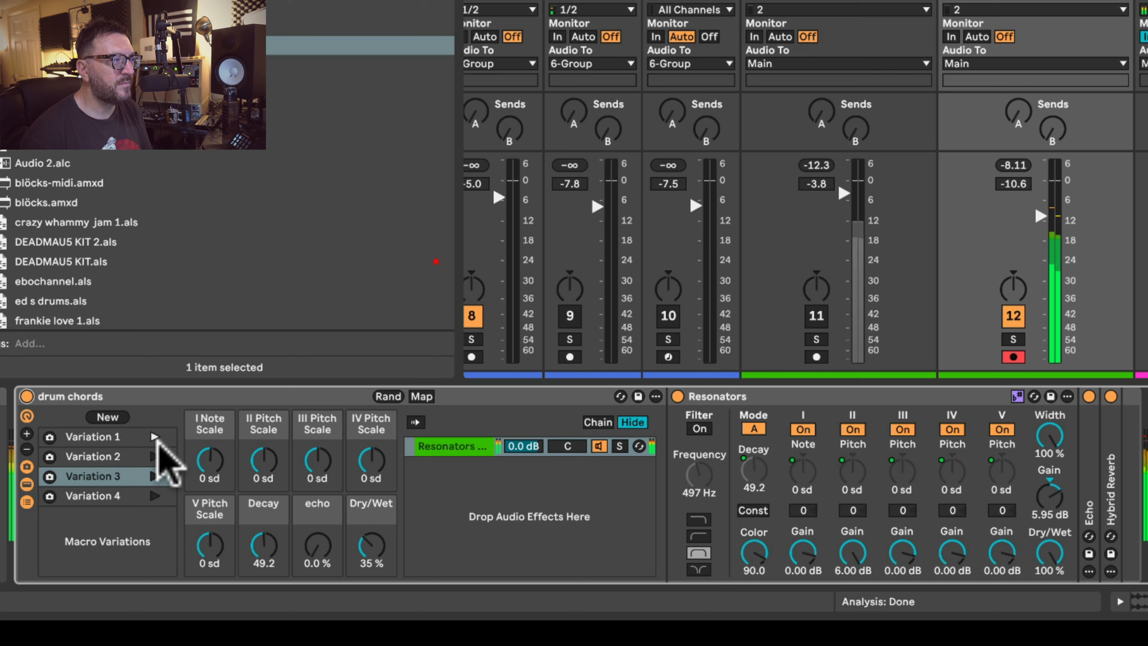
Step: Launch Variation 2 and Variation 3 in the drum chords rack, set the echo macro to 10% and overwrite Variation 3 with it
left_click(155, 456)
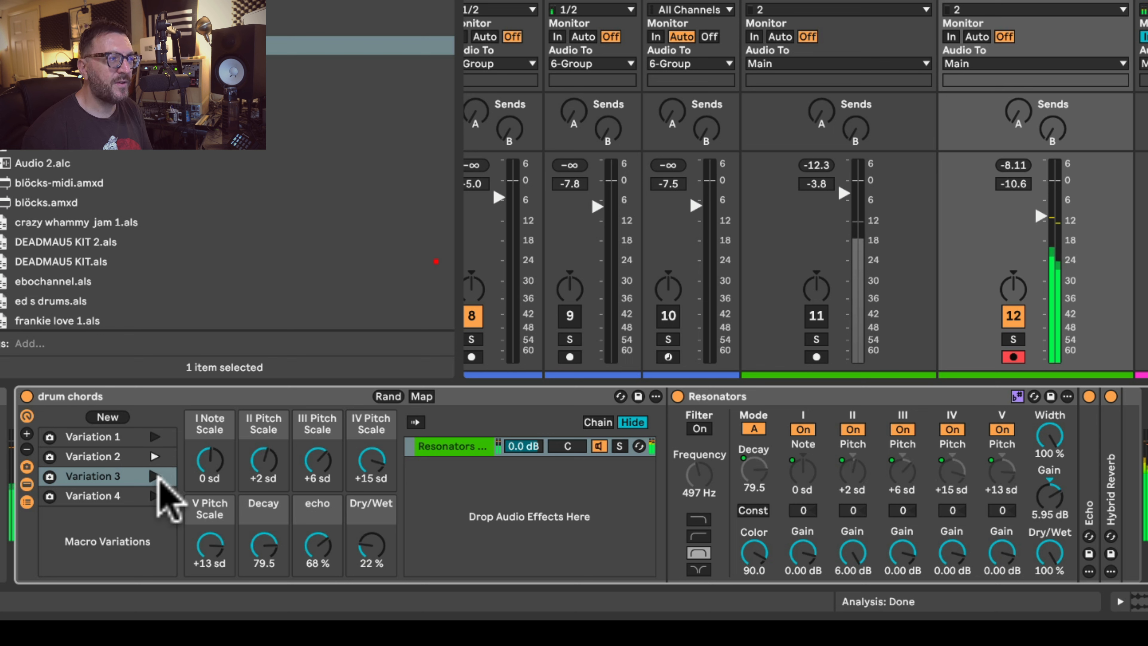
left_click(155, 476)
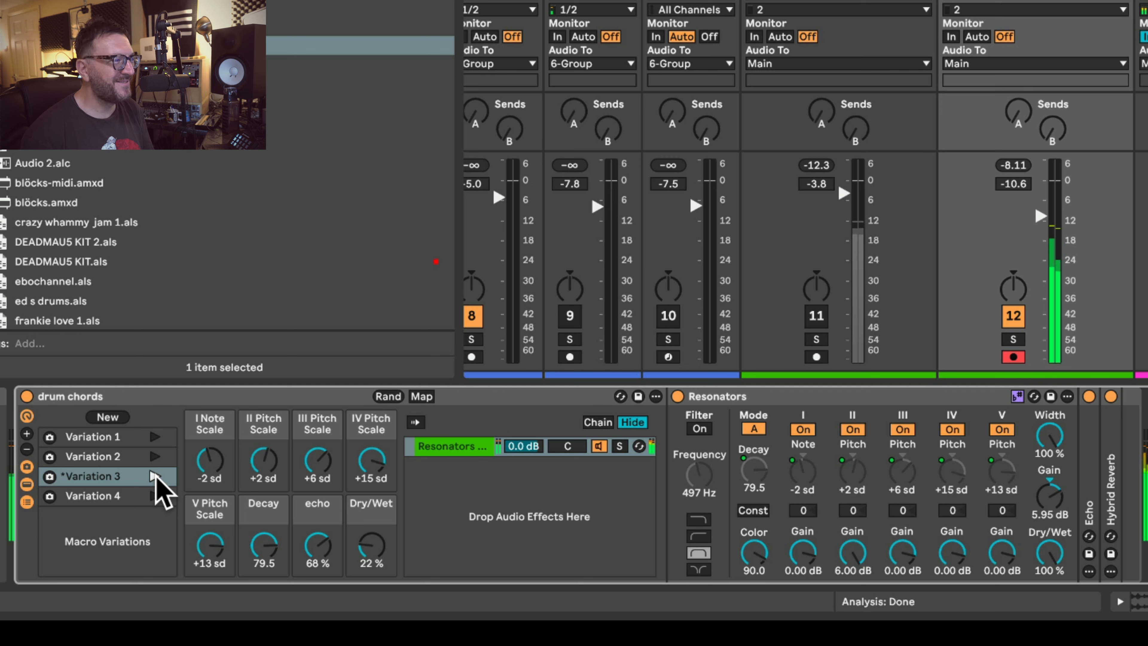
left_click(328, 543)
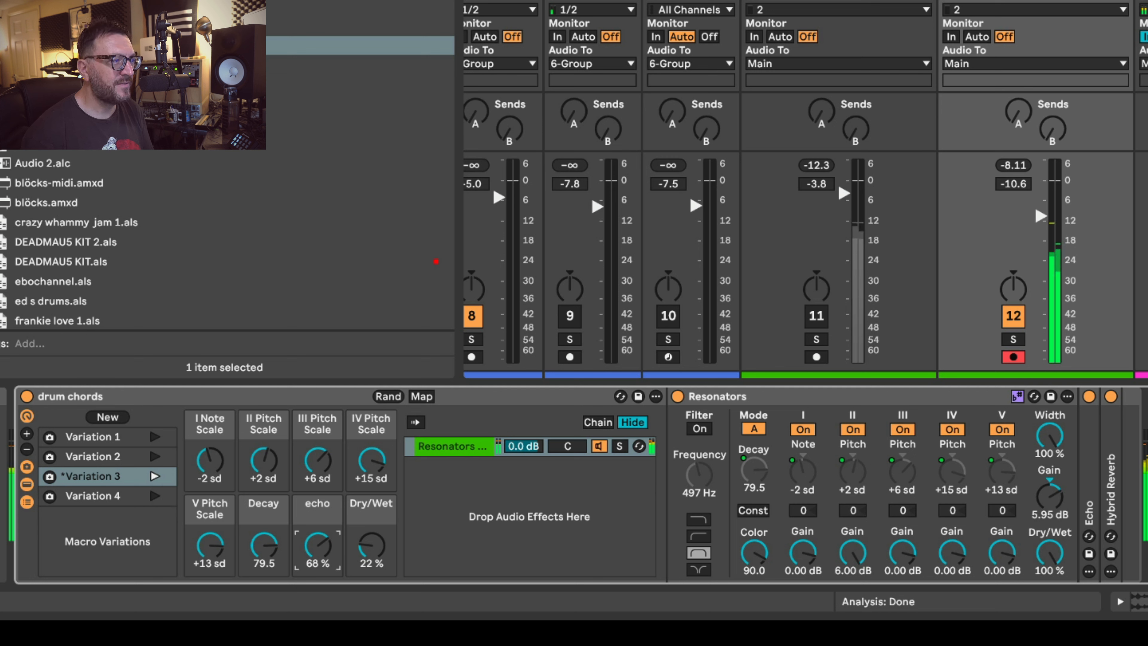
left_click_drag(328, 543, 328, 590)
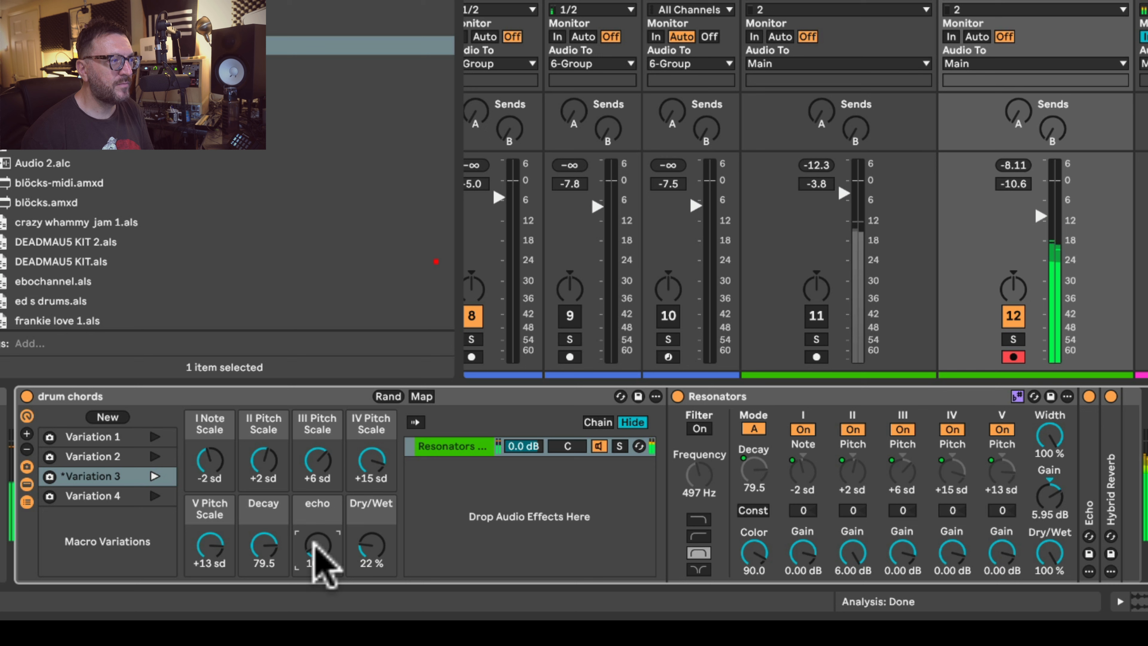
left_click(49, 476)
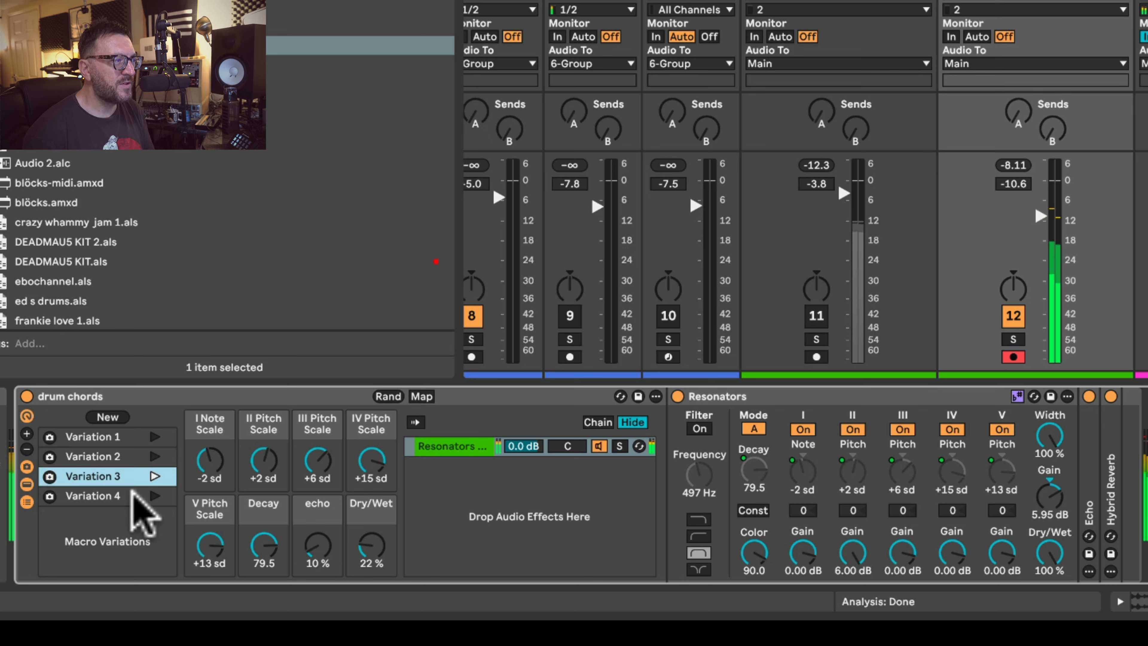
Step: Launch Variation 4 of the drum chords rack and raise its echo macro to 45%
left_click(154, 496)
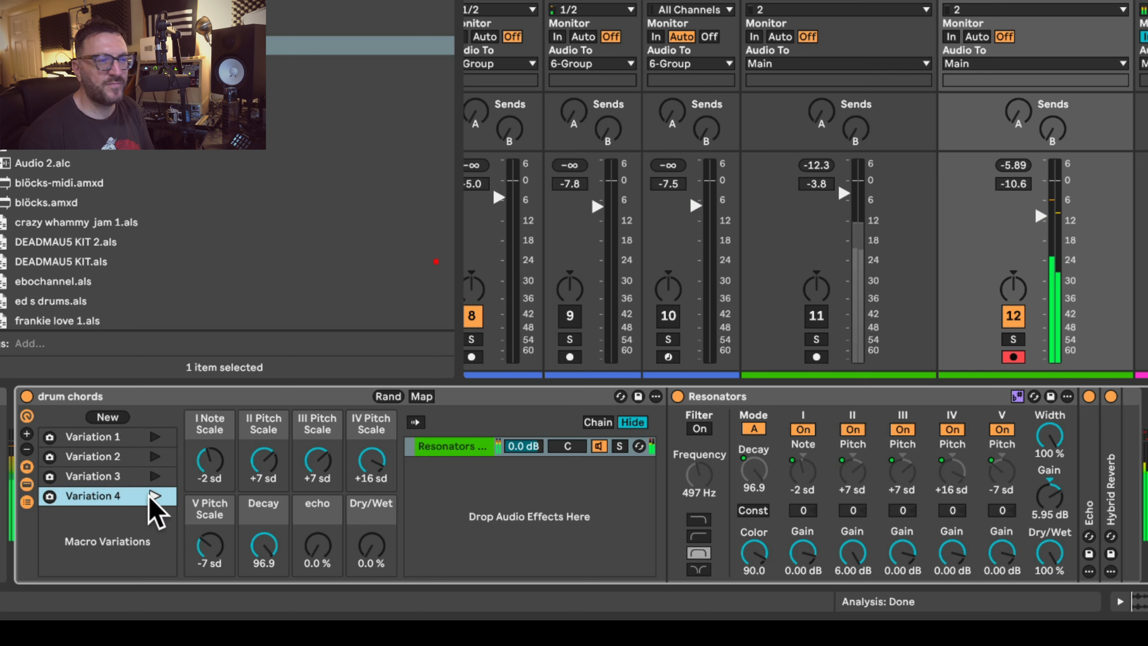
left_click_drag(316, 522, 316, 486)
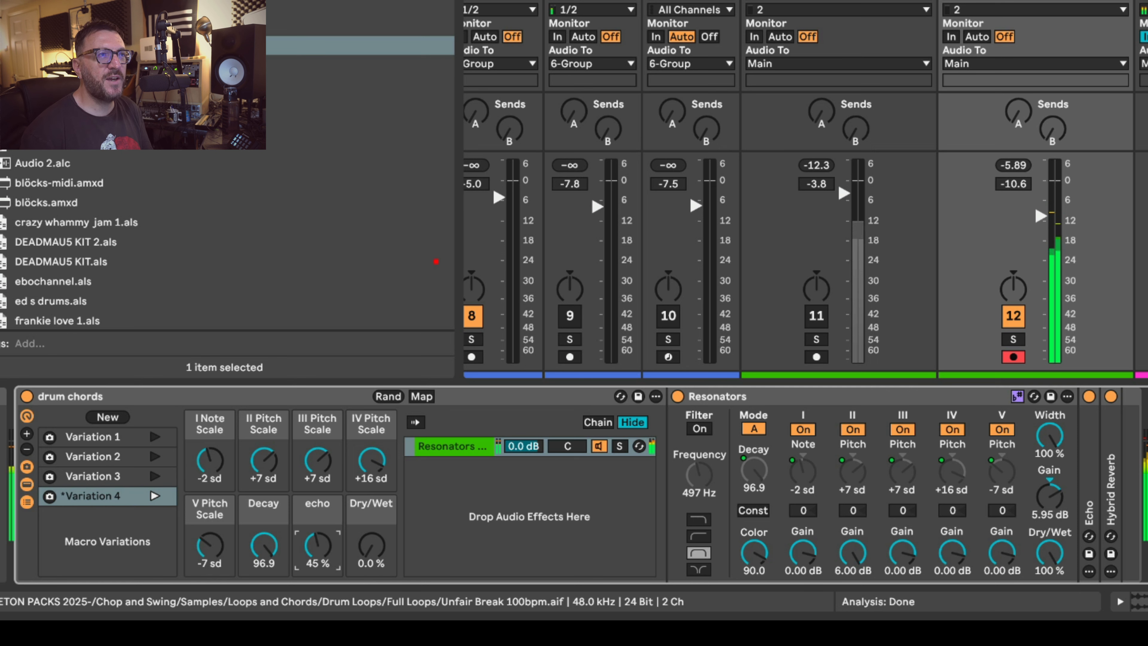
Step: Unmute track 11 and lower its volume to -9.0 dB
left_click(839, 1)
left_click(840, 1)
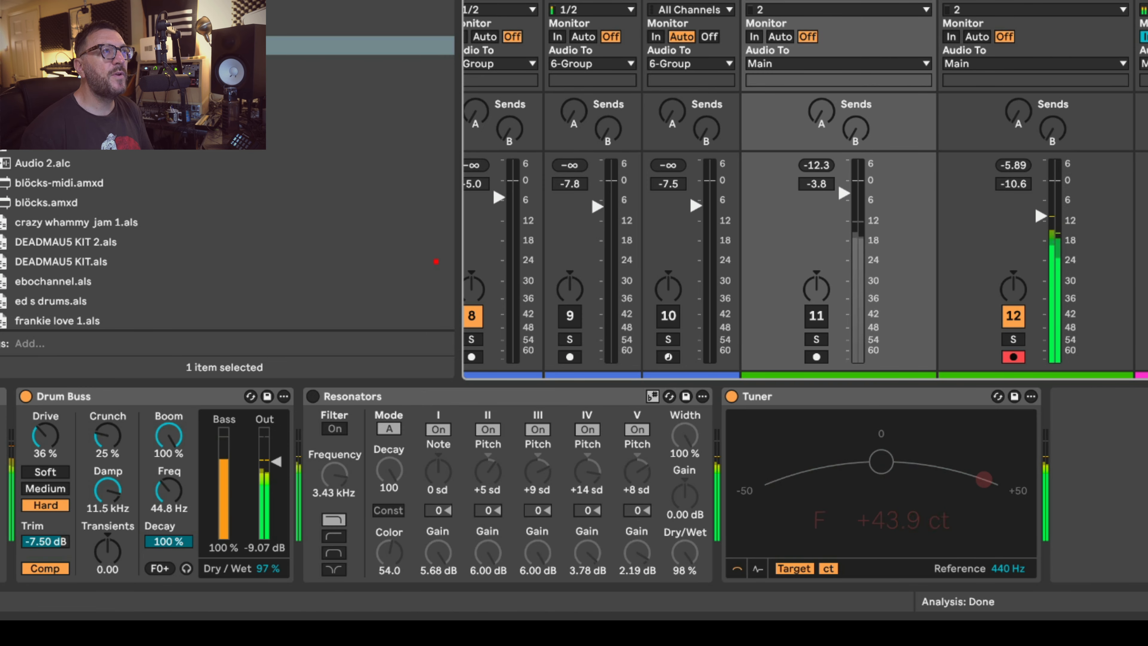
left_click(806, 306)
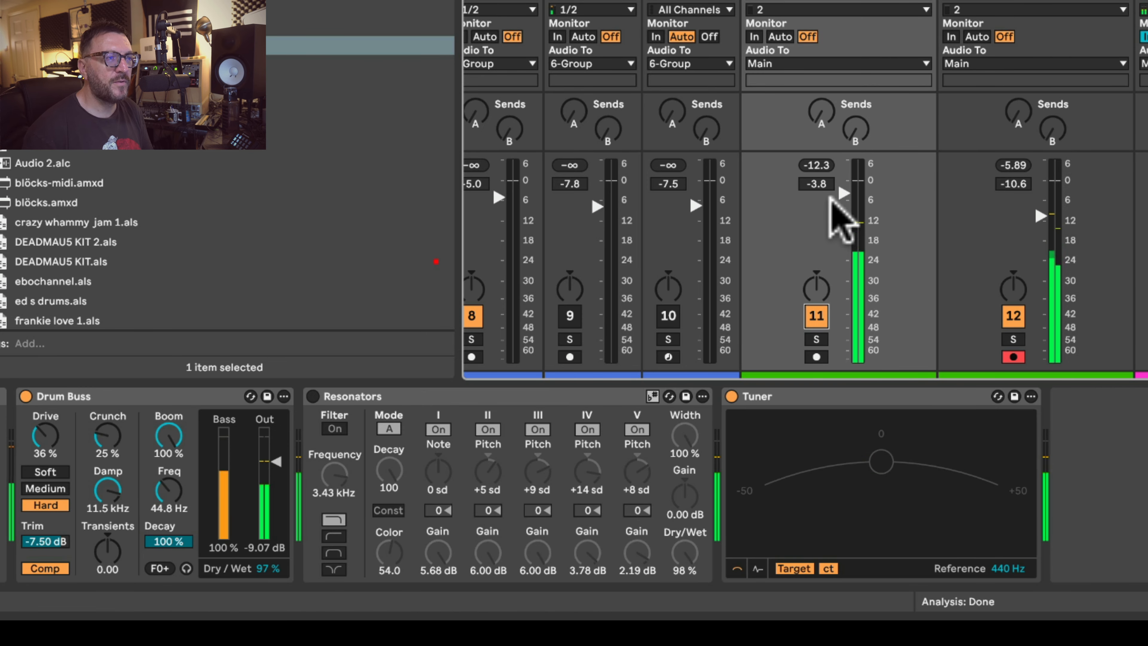
mouse_move(833, 205)
left_mouse_down()
mouse_move(833, 217)
mouse_move(840, 209)
left_mouse_up()
Step: Return to track 12, launch Variations 2, 3 and 4 of the drum chords rack over track 11's beat, and select the Resonators device
left_click(1035, 206)
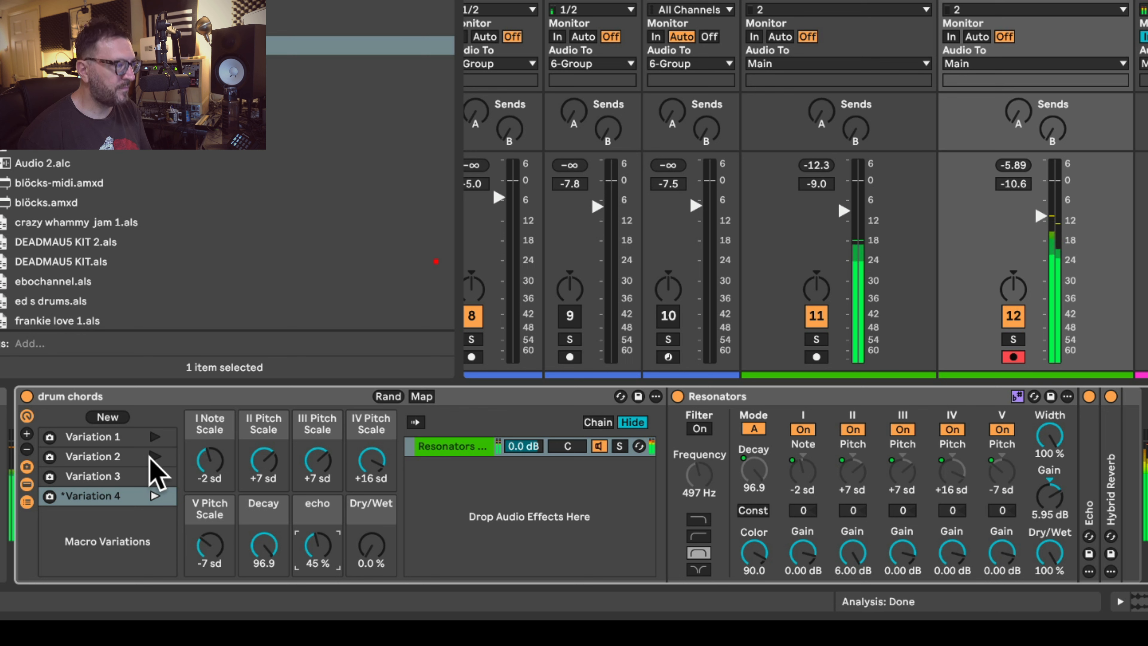
left_click(155, 456)
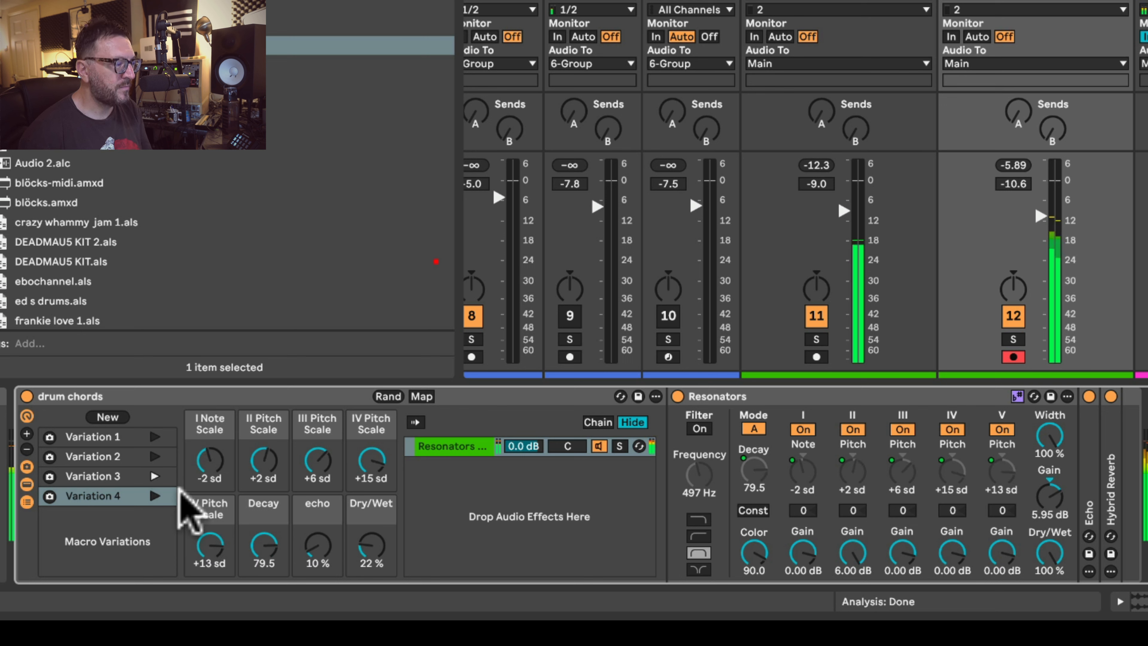
left_click(156, 496)
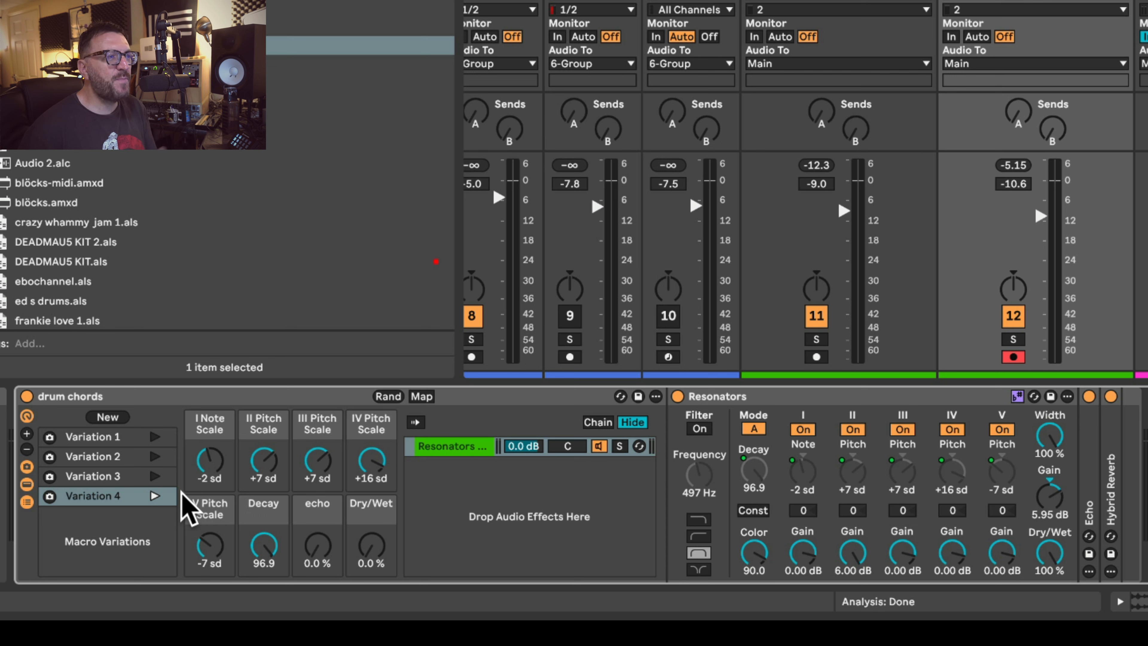
left_click(830, 400)
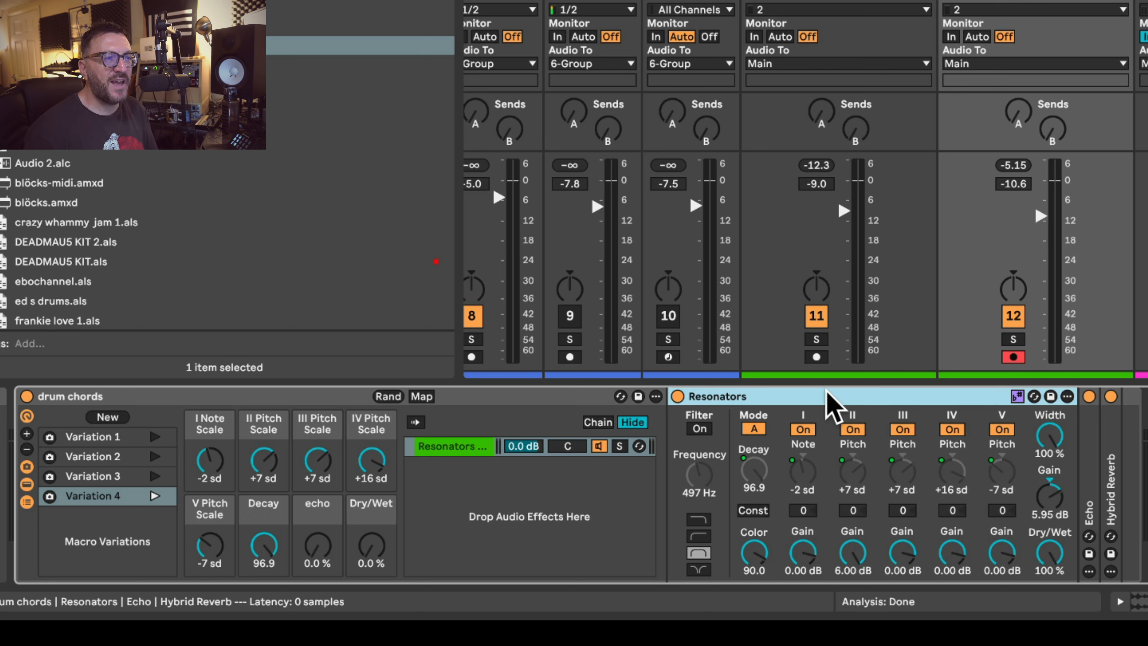